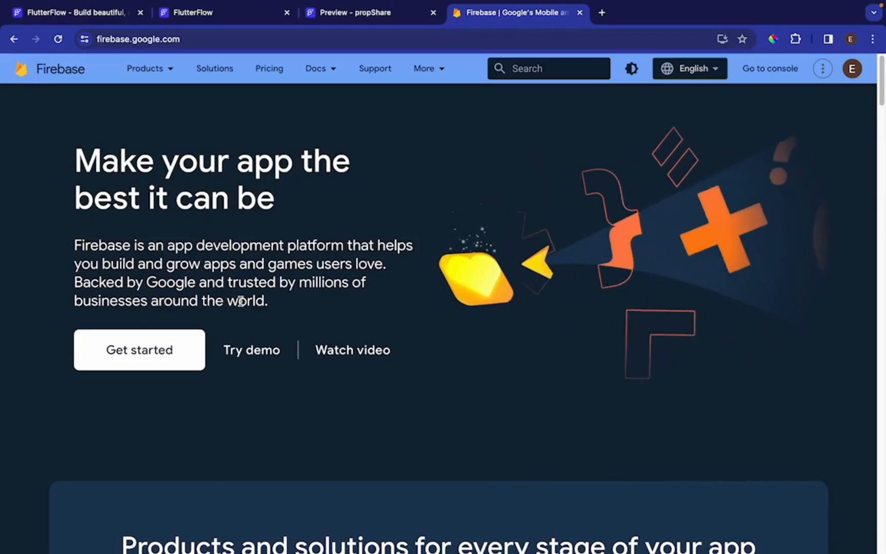
Step: Open Firebase's Products / Build page and browse its product cards
{"action": "mouse_move", "coordinate": [172, 73]}
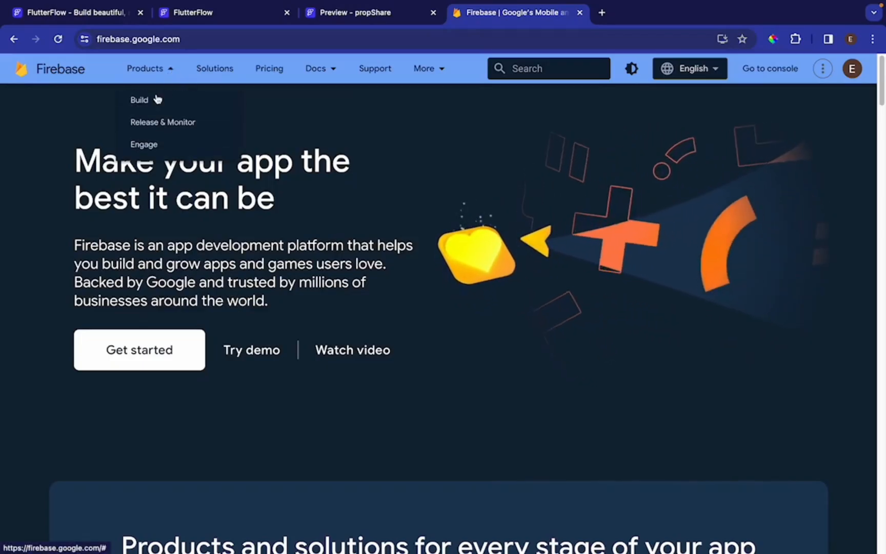
{"action": "left_click", "coordinate": [157, 99]}
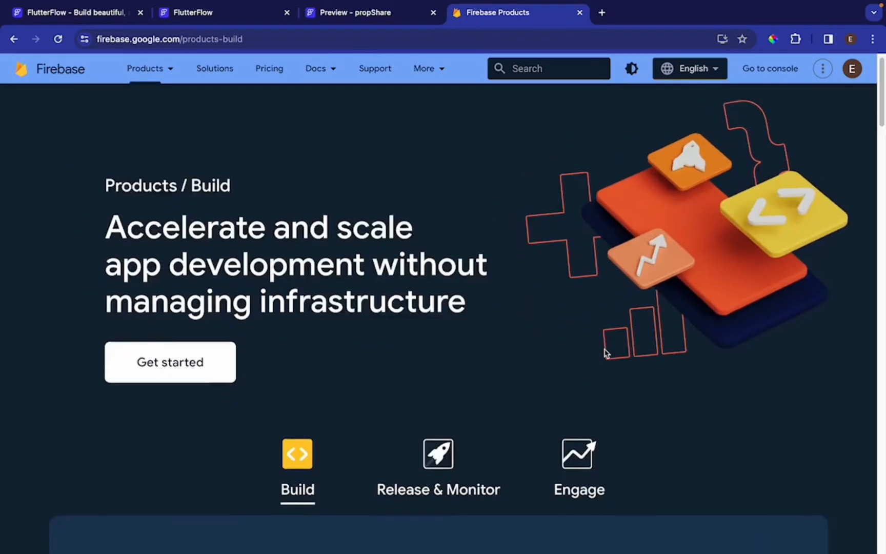
{"action": "scroll", "coordinate": [605, 353], "scroll_direction": "down", "scroll_amount": 15}
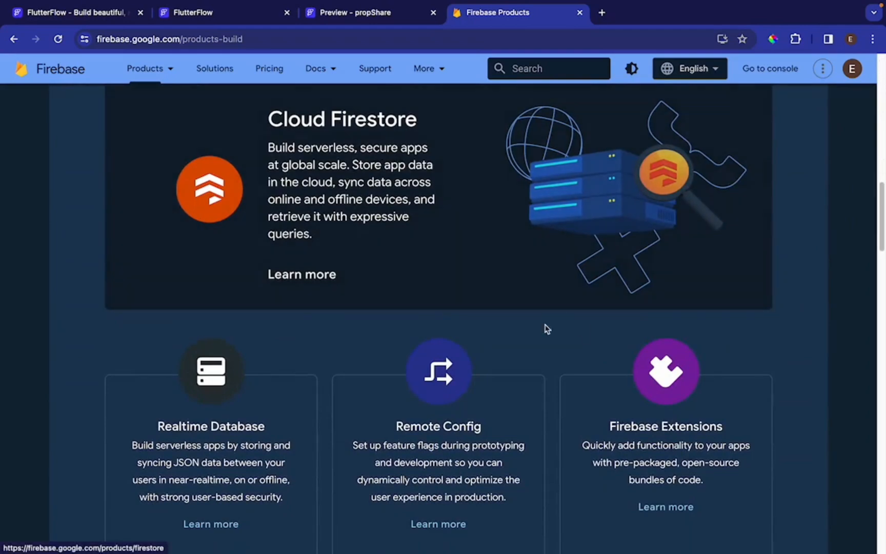
{"action": "scroll", "coordinate": [551, 315], "scroll_direction": "down", "scroll_amount": 8}
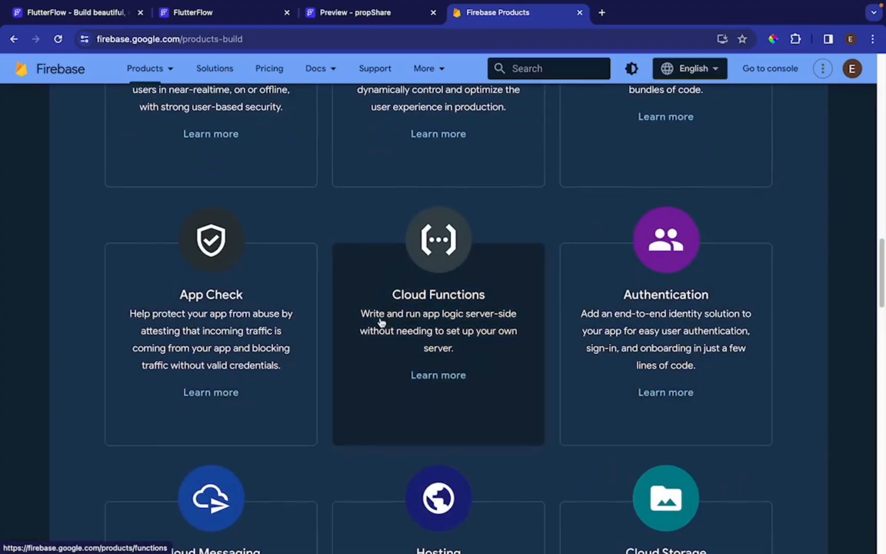
{"action": "scroll", "coordinate": [468, 263], "scroll_direction": "down", "scroll_amount": 3}
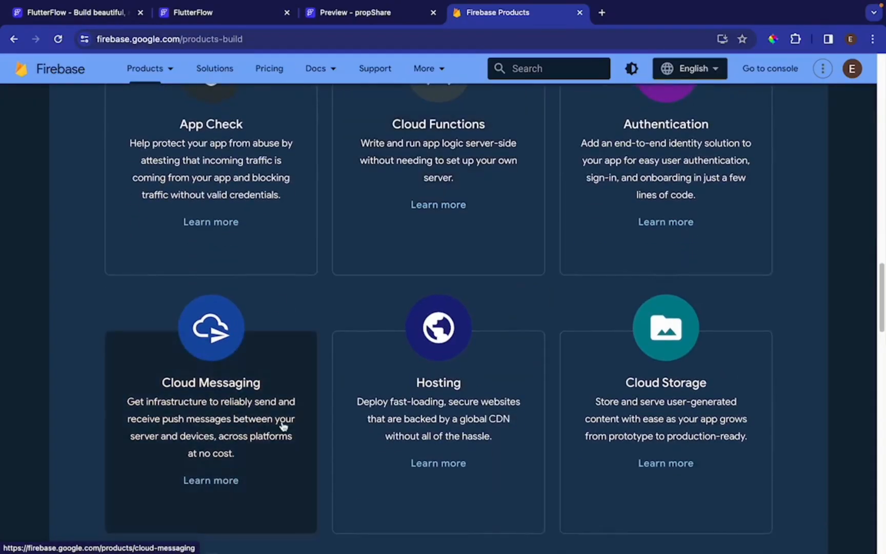
{"action": "scroll", "coordinate": [414, 341], "scroll_direction": "up", "scroll_amount": 1}
{"action": "scroll", "coordinate": [416, 348], "scroll_direction": "down", "scroll_amount": 5}
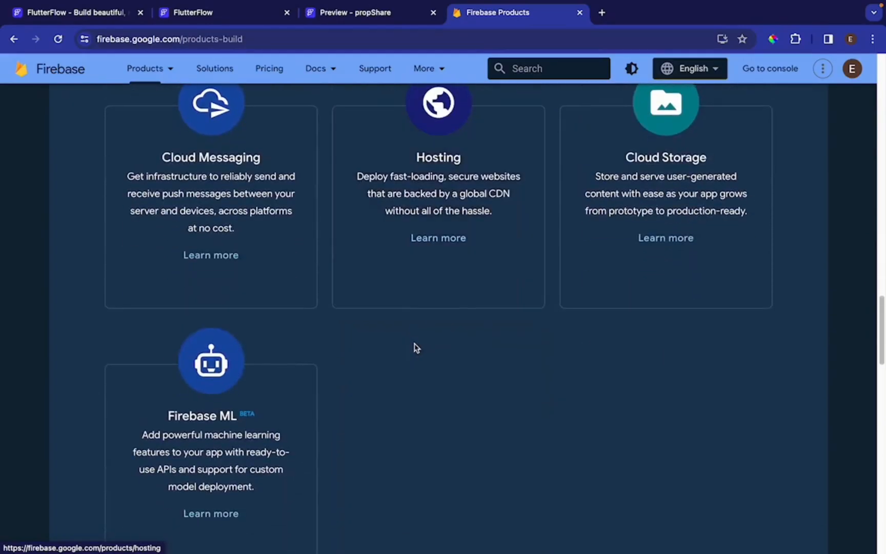
{"action": "scroll", "coordinate": [415, 348], "scroll_direction": "up", "scroll_amount": 4}
{"action": "scroll", "coordinate": [415, 348], "scroll_direction": "up", "scroll_amount": 9}
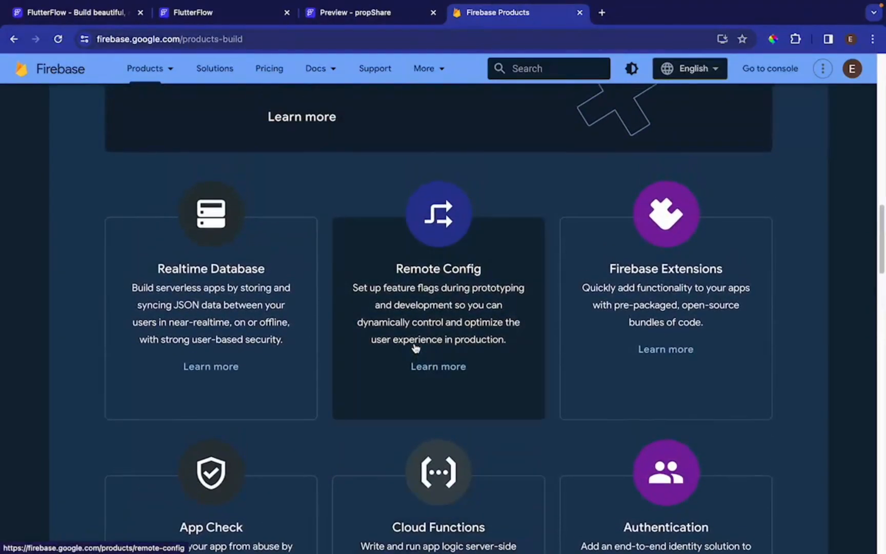
{"action": "scroll", "coordinate": [415, 349], "scroll_direction": "up", "scroll_amount": 3}
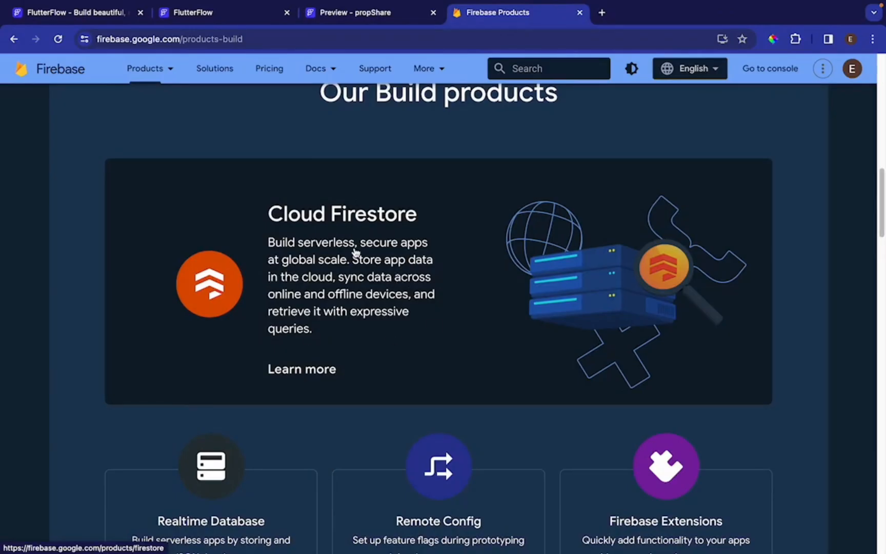
{"action": "scroll", "coordinate": [551, 390], "scroll_direction": "down", "scroll_amount": 9}
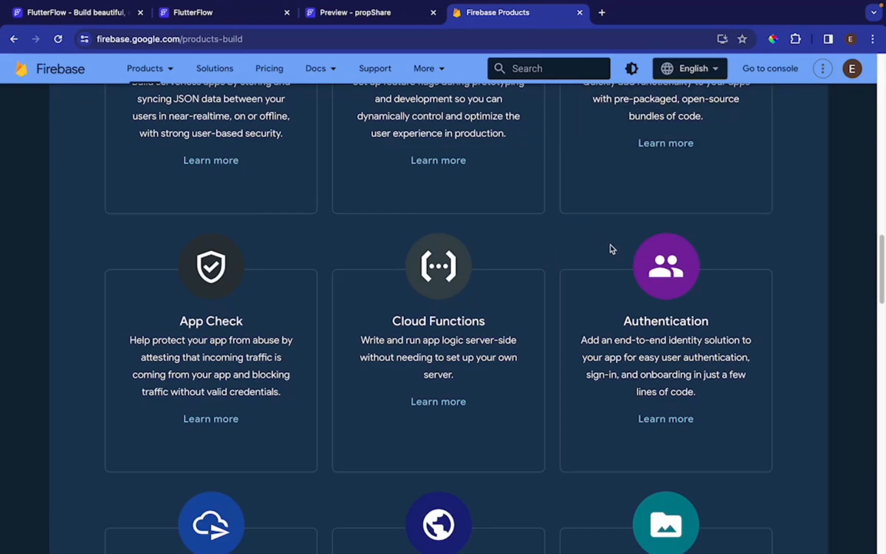
Step: Open the Firebase introduction's Learn more link in a new tab
{"action": "left_click", "coordinate": [602, 315], "text": "super"}
{"action": "scroll", "coordinate": [570, 238], "scroll_direction": "up", "scroll_amount": 7}
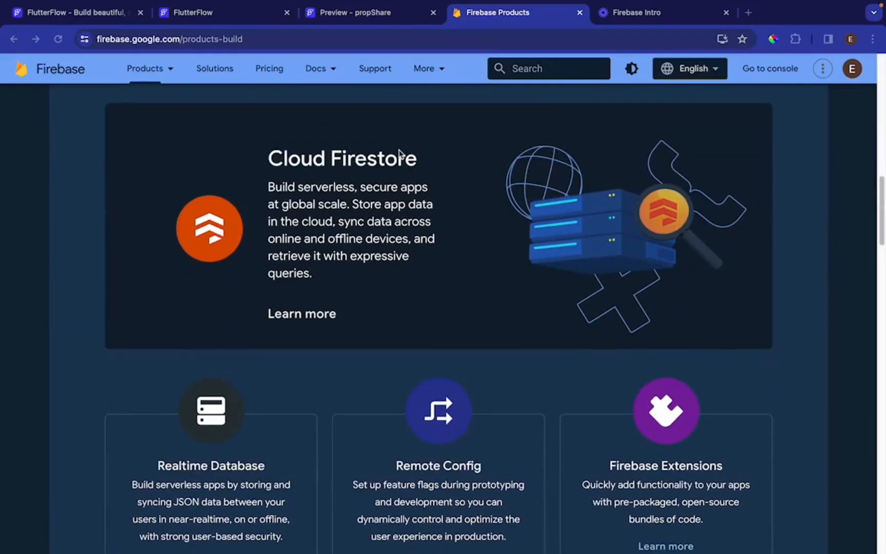
{"action": "scroll", "coordinate": [581, 254], "scroll_direction": "down", "scroll_amount": 10}
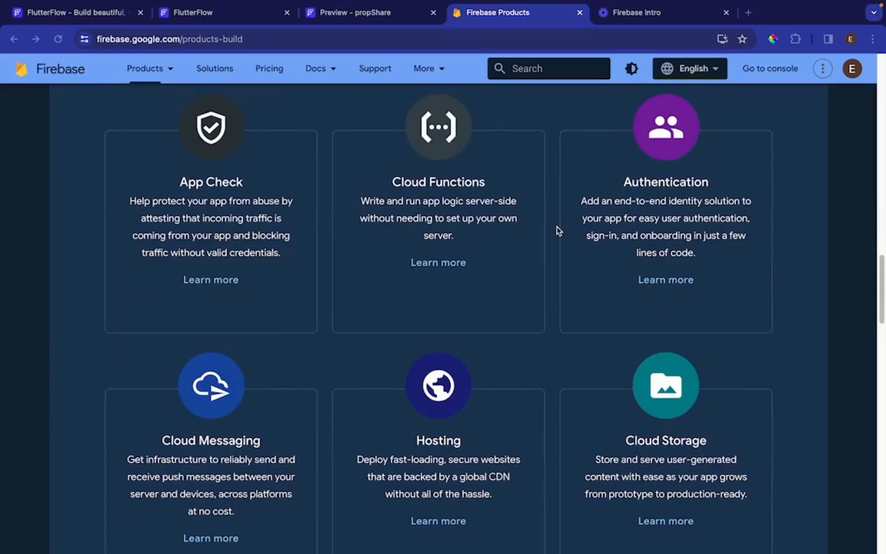
{"action": "scroll", "coordinate": [557, 230], "scroll_direction": "up", "scroll_amount": 15}
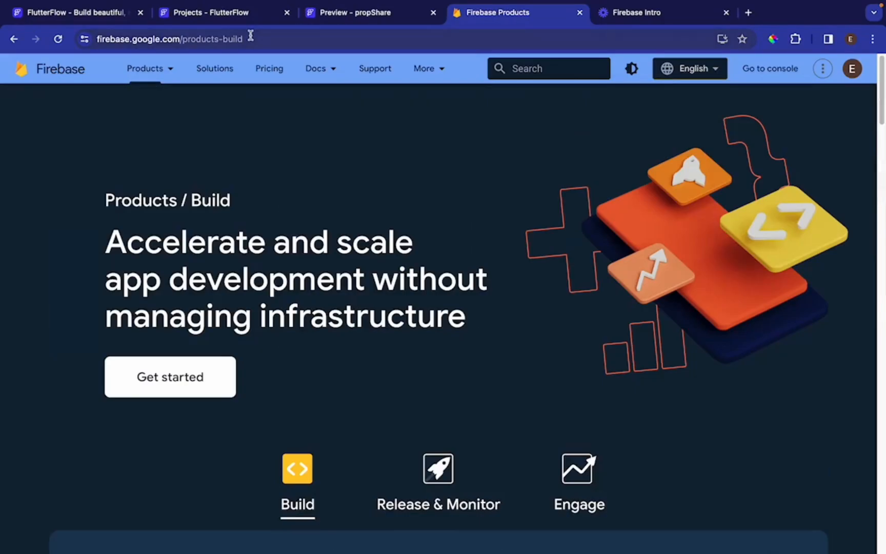
Step: In FlutterFlow, create a blank project named newProject with Setup Firebase kept on
{"action": "left_click", "coordinate": [231, 13]}
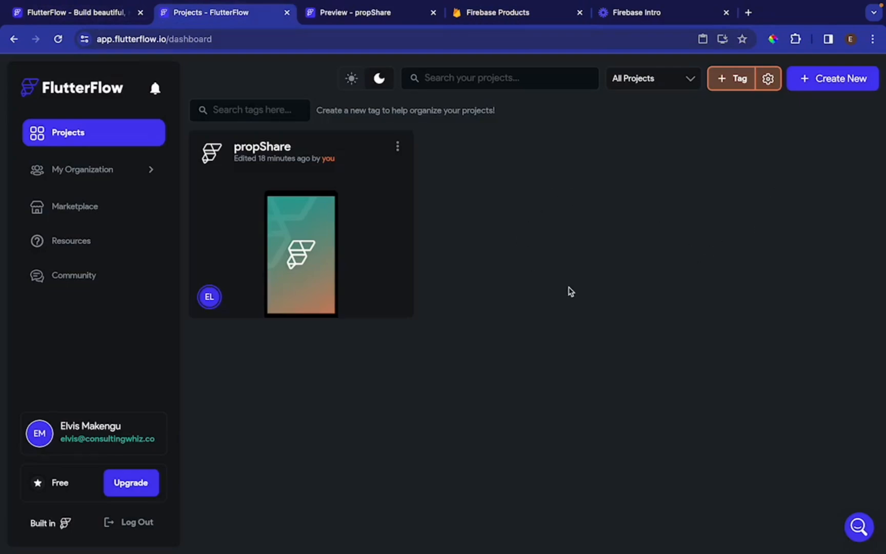
{"action": "left_click", "coordinate": [831, 82]}
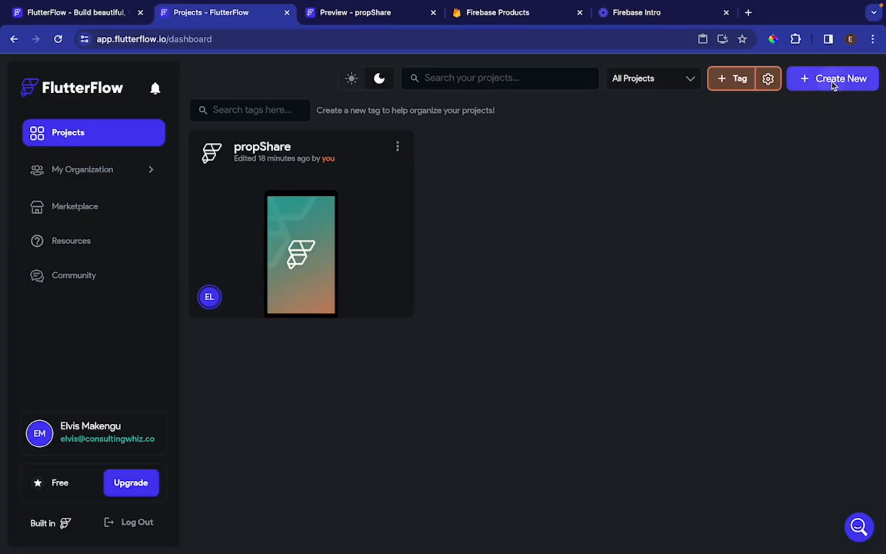
{"action": "scroll", "coordinate": [496, 277], "scroll_direction": "down", "scroll_amount": 1}
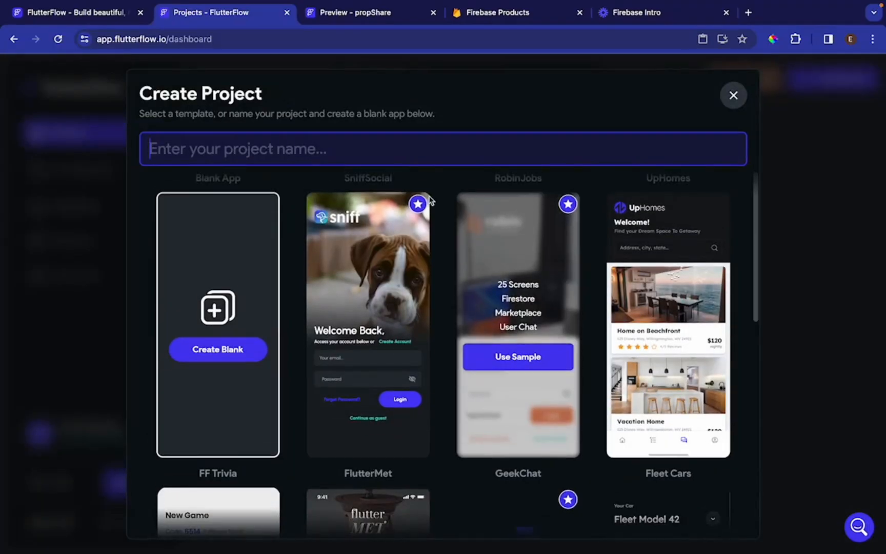
{"action": "type", "text": "newProject"}
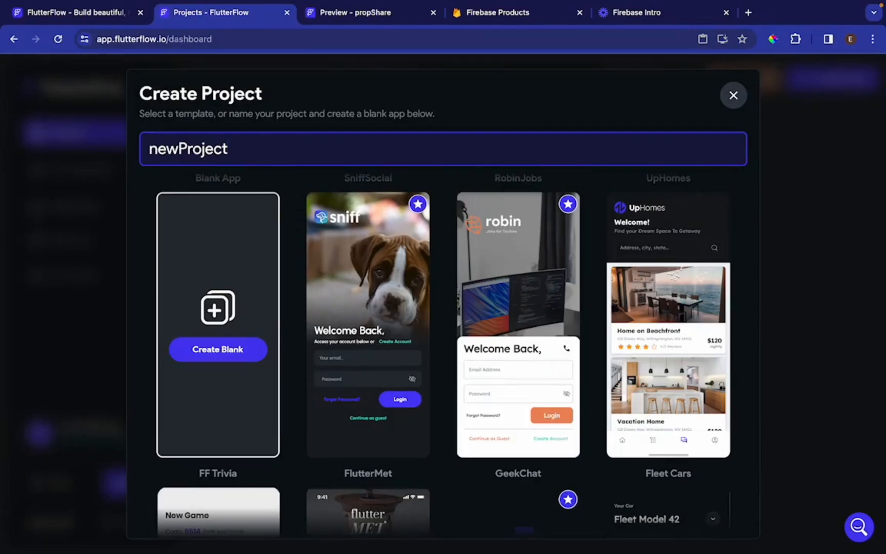
{"action": "left_click", "coordinate": [234, 352]}
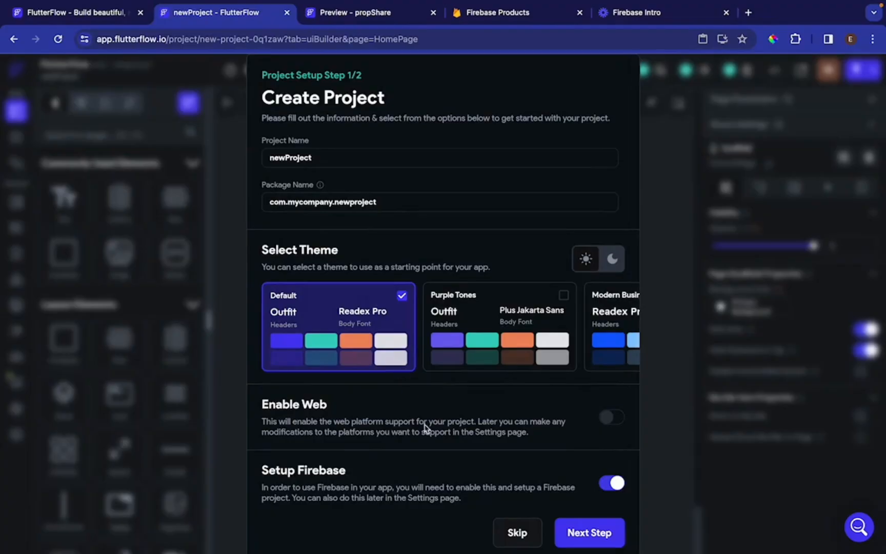
{"action": "scroll", "coordinate": [423, 423], "scroll_direction": "down", "scroll_amount": 1}
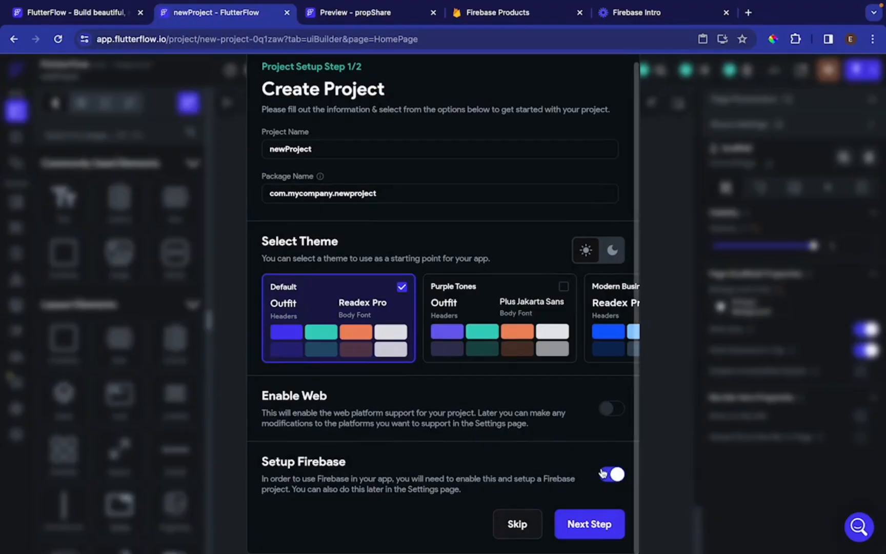
{"action": "left_click", "coordinate": [583, 525]}
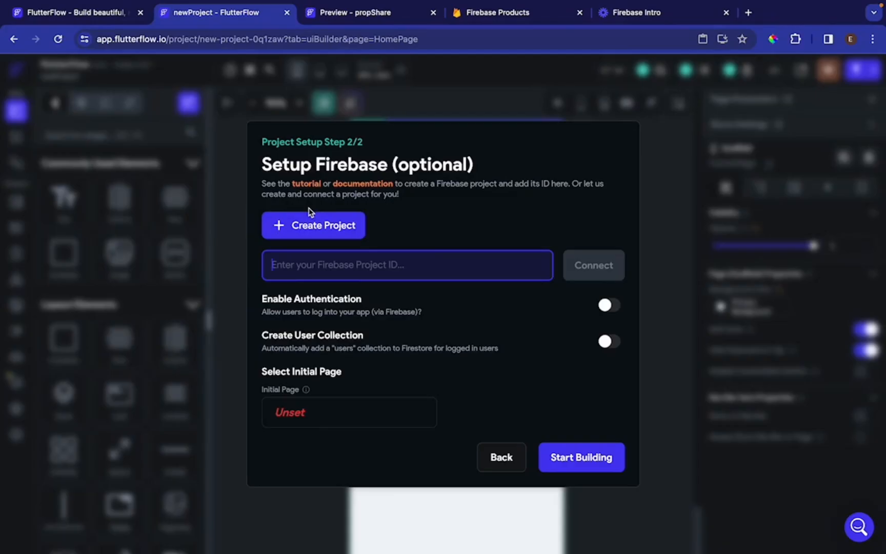
Step: Create a Firebase project in region eur3 (Europe) and connect it via Google sign-in
{"action": "left_click", "coordinate": [333, 232]}
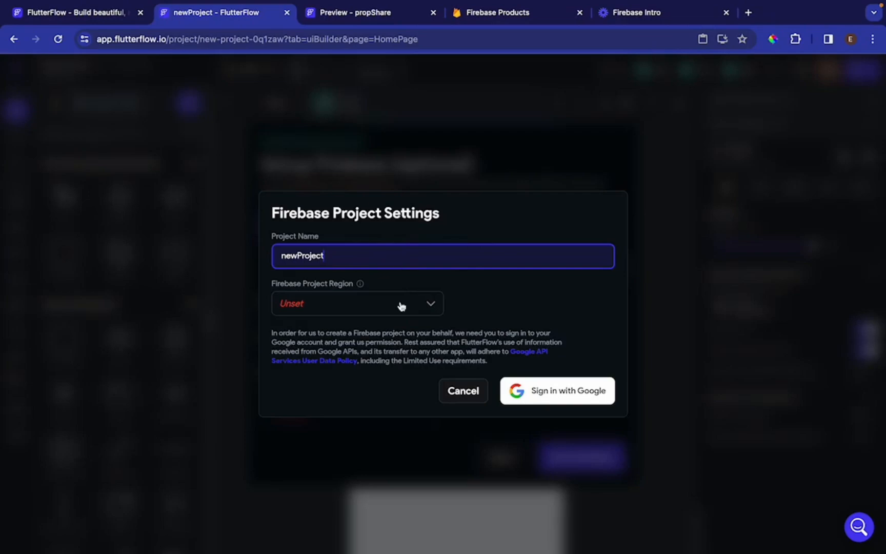
{"action": "left_click", "coordinate": [431, 306]}
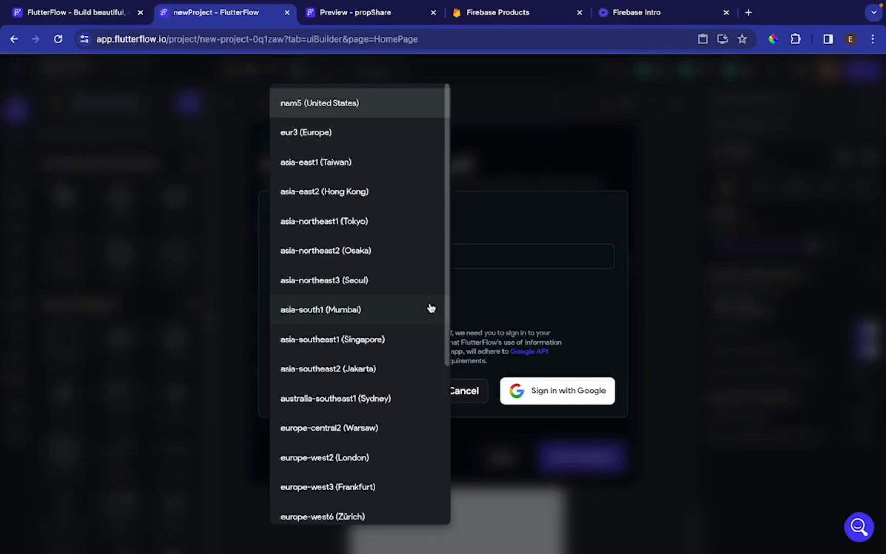
{"action": "left_click", "coordinate": [372, 142]}
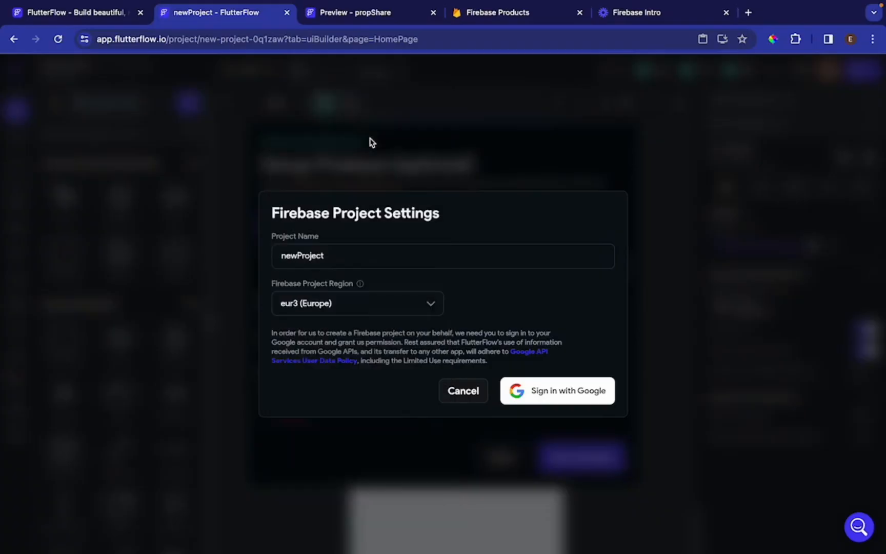
{"action": "left_click", "coordinate": [557, 391]}
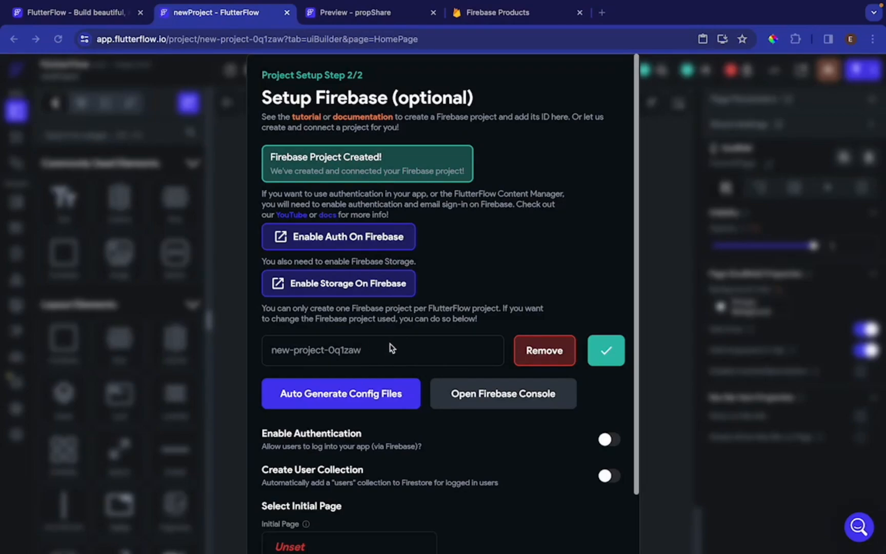
Step: Turn on Firebase authentication and creation of a Firestore users collection
{"action": "scroll", "coordinate": [406, 351], "scroll_direction": "down", "scroll_amount": 1}
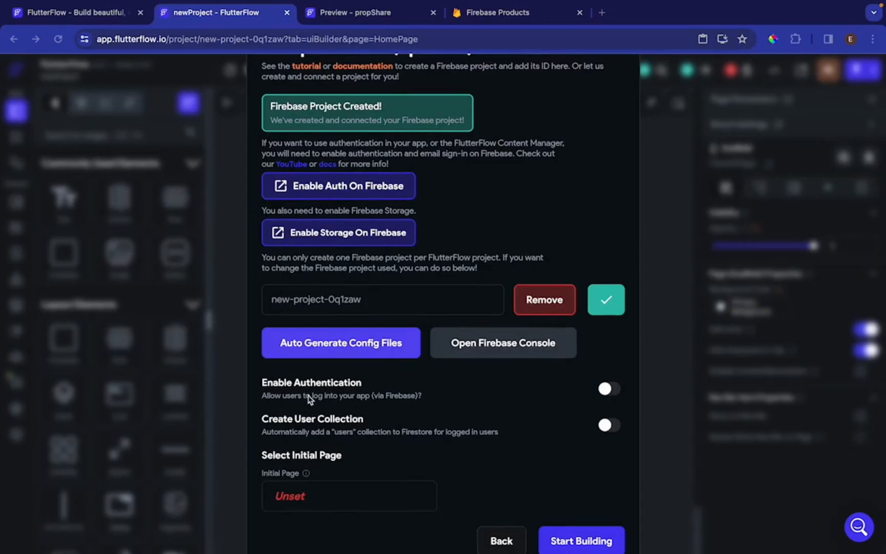
{"action": "left_click", "coordinate": [609, 389]}
{"action": "scroll", "coordinate": [440, 396], "scroll_direction": "down", "scroll_amount": 1}
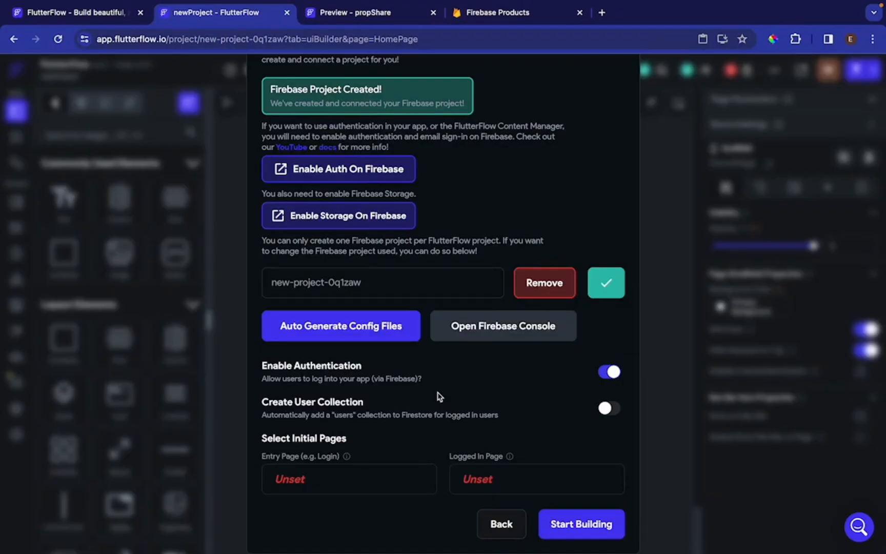
{"action": "left_click", "coordinate": [610, 410]}
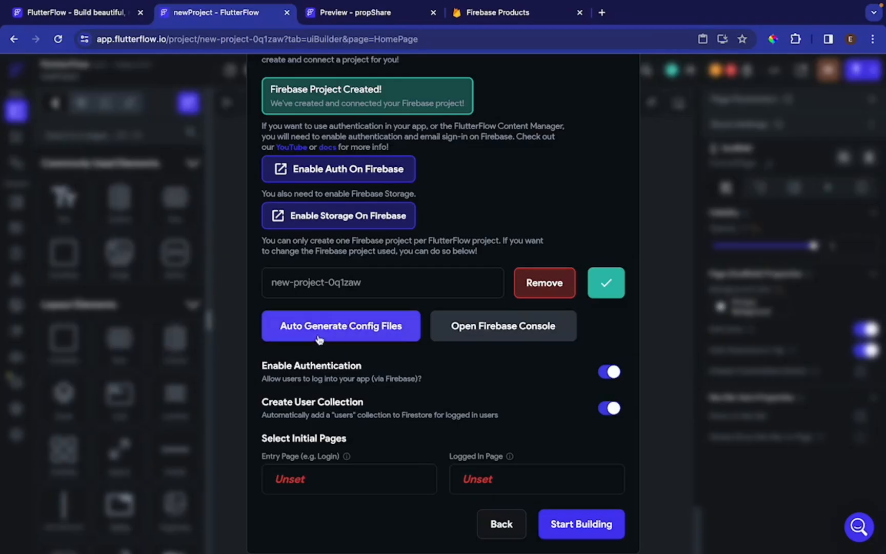
Step: Auto-generate the Firebase config files for the connected project
{"action": "left_click", "coordinate": [348, 330]}
{"action": "left_click", "coordinate": [339, 324]}
{"action": "left_click", "coordinate": [570, 483]}
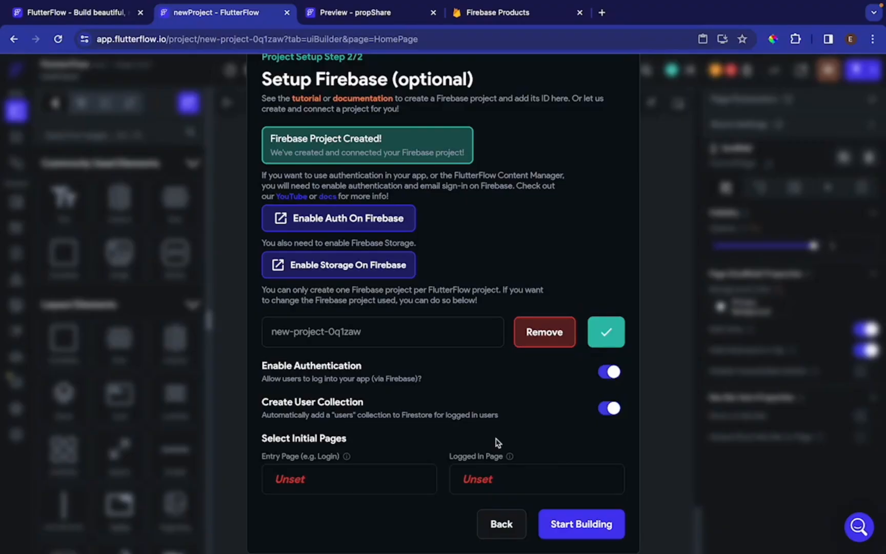
Step: Set the entry page to a new LoginPage built from the Auth 1 template
{"action": "left_click", "coordinate": [309, 481]}
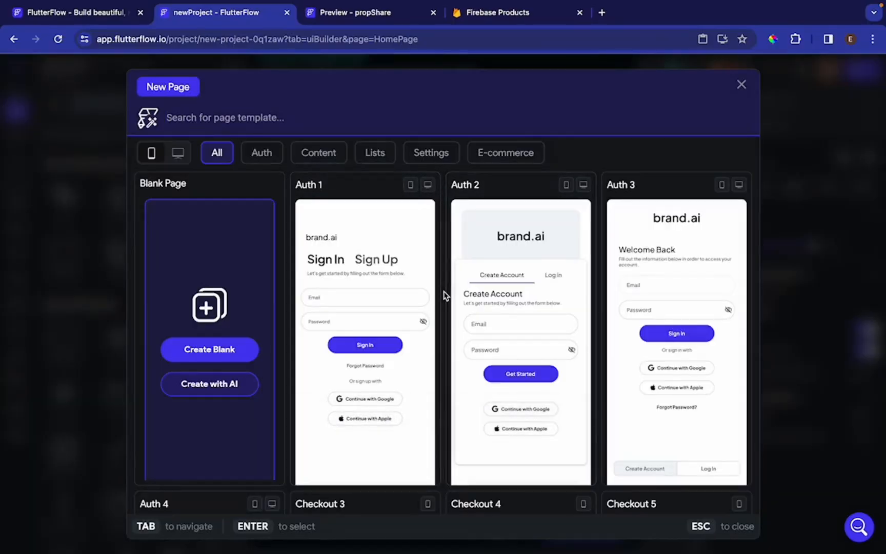
{"action": "scroll", "coordinate": [445, 295], "scroll_direction": "down", "scroll_amount": 3}
{"action": "scroll", "coordinate": [444, 295], "scroll_direction": "up", "scroll_amount": 3}
{"action": "mouse_move", "coordinate": [392, 288]}
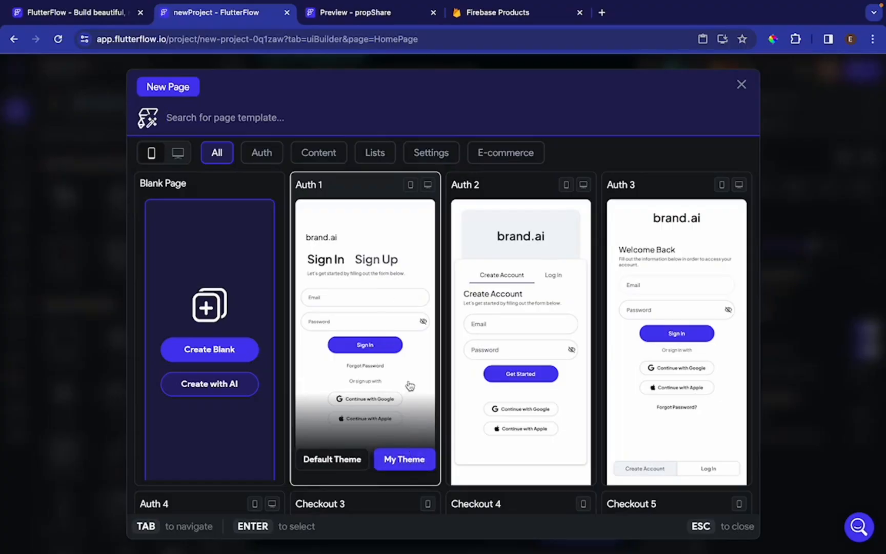
{"action": "left_click", "coordinate": [402, 460]}
{"action": "double_click", "coordinate": [405, 309]}
{"action": "type", "text": "LoginPage"}
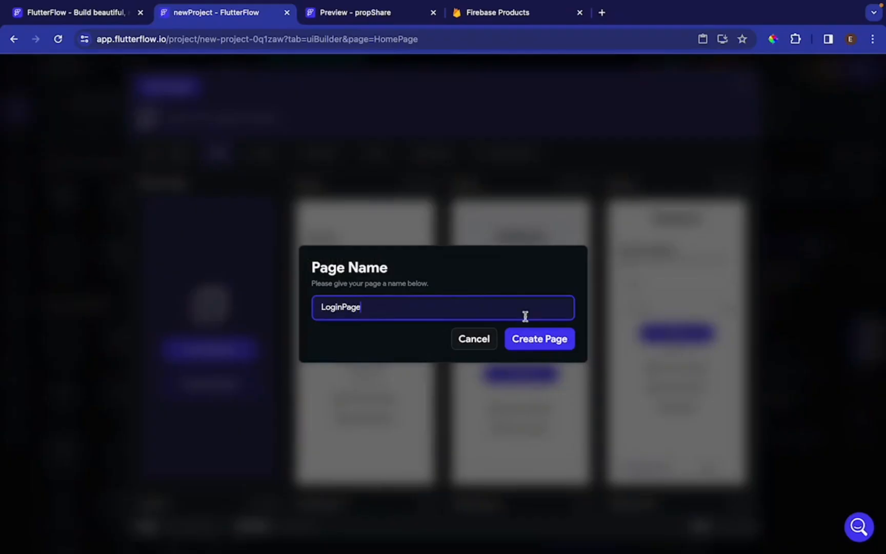
{"action": "left_click", "coordinate": [540, 347]}
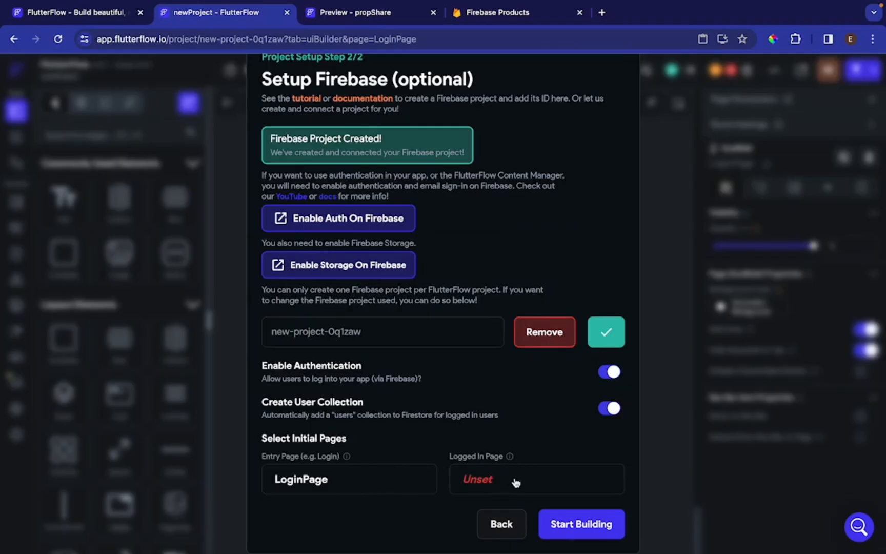
Step: Set the logged-in page to a new profile page from Profile 11 and finish setup
{"action": "left_click", "coordinate": [523, 478]}
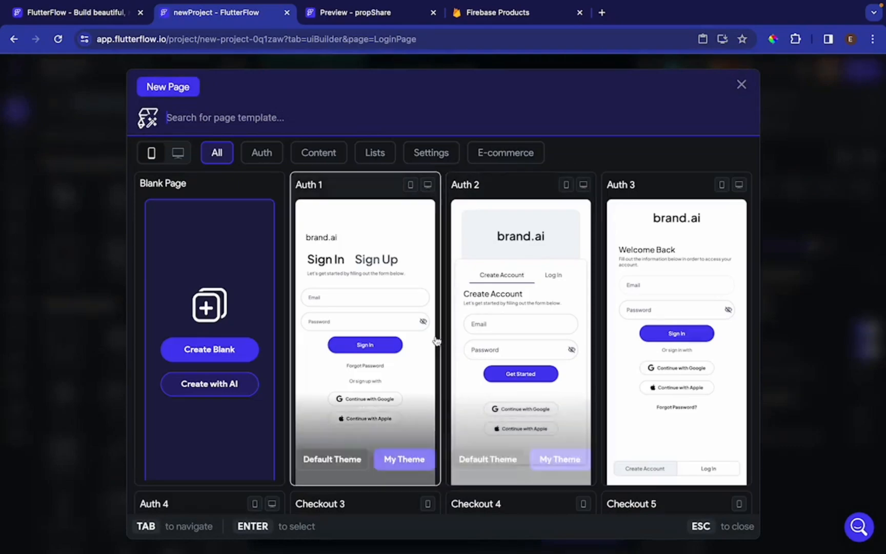
{"action": "scroll", "coordinate": [437, 341], "scroll_direction": "down", "scroll_amount": 8}
{"action": "scroll", "coordinate": [437, 342], "scroll_direction": "down", "scroll_amount": 6}
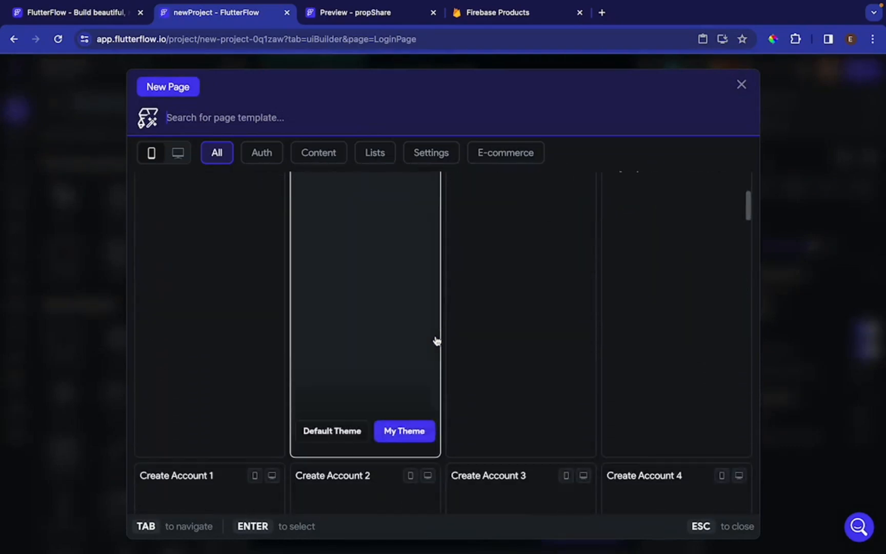
{"action": "scroll", "coordinate": [437, 341], "scroll_direction": "up", "scroll_amount": 4}
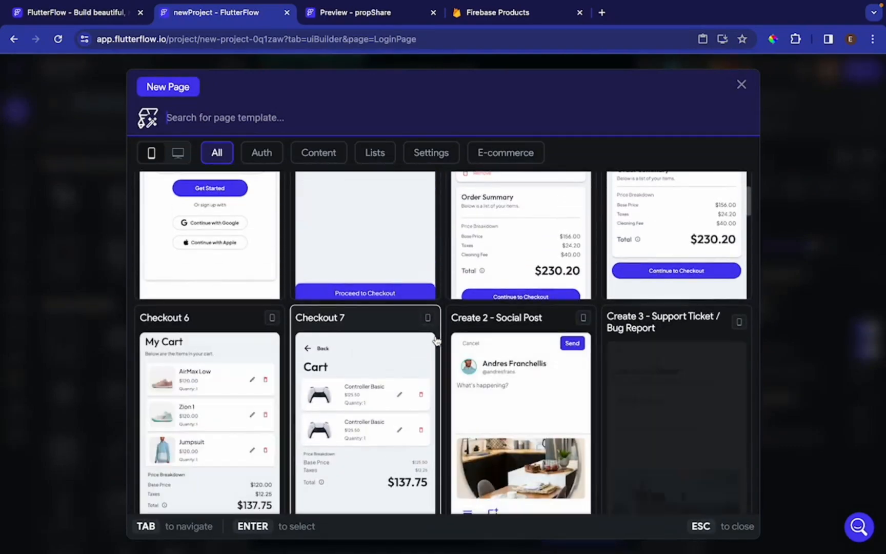
{"action": "scroll", "coordinate": [437, 341], "scroll_direction": "down", "scroll_amount": 3}
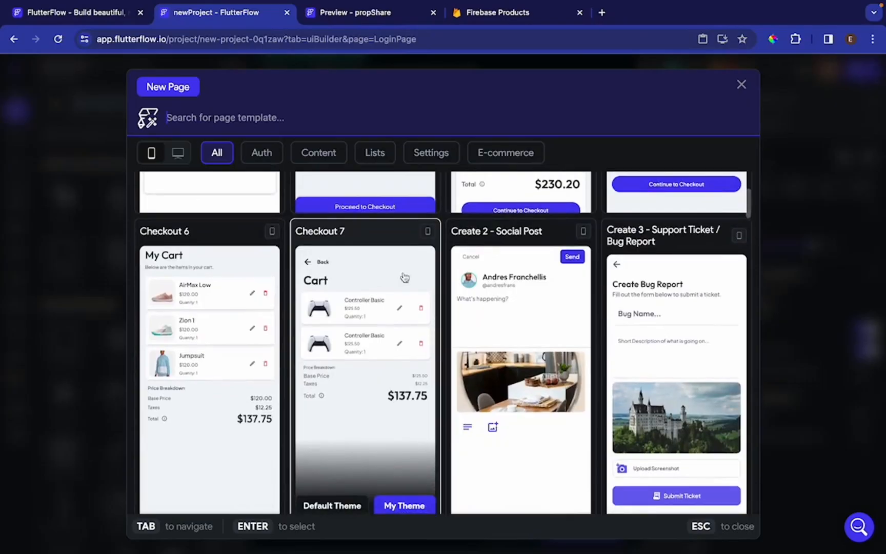
{"action": "type", "text": "profile"}
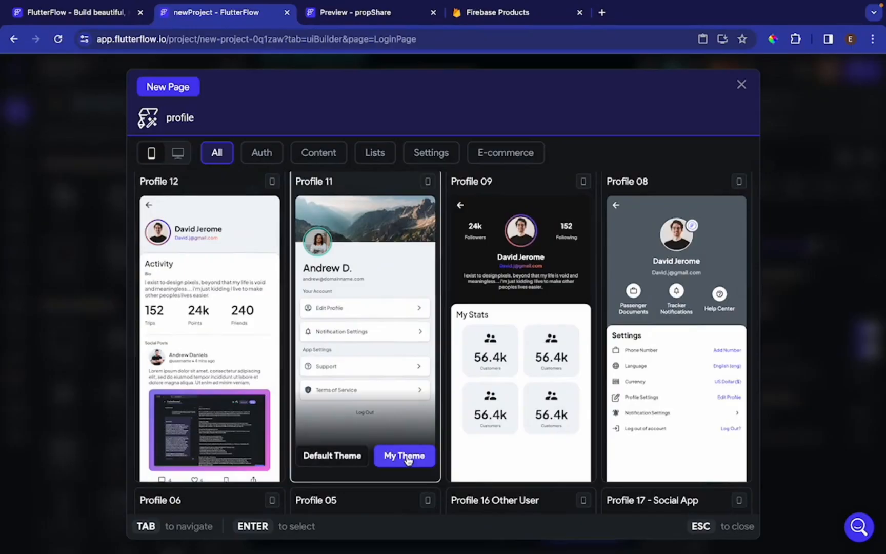
{"action": "left_click", "coordinate": [406, 457]}
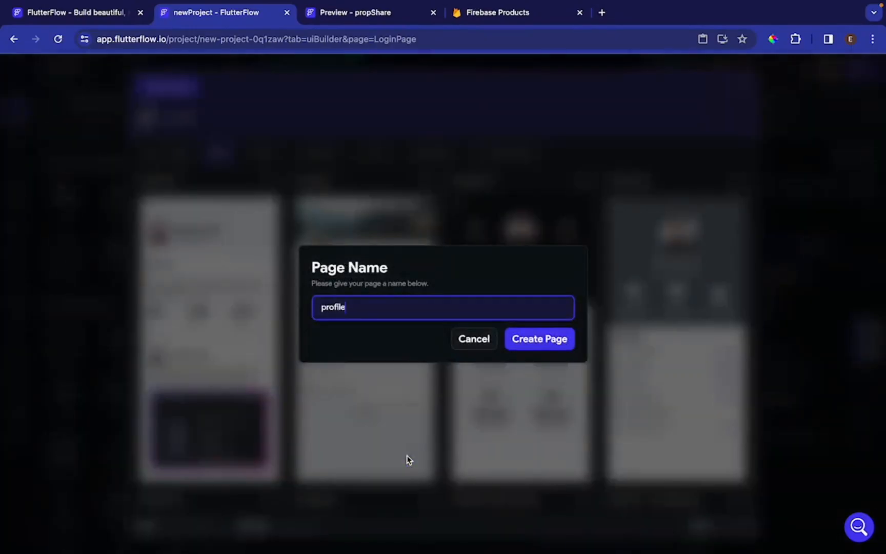
{"action": "left_click", "coordinate": [547, 339]}
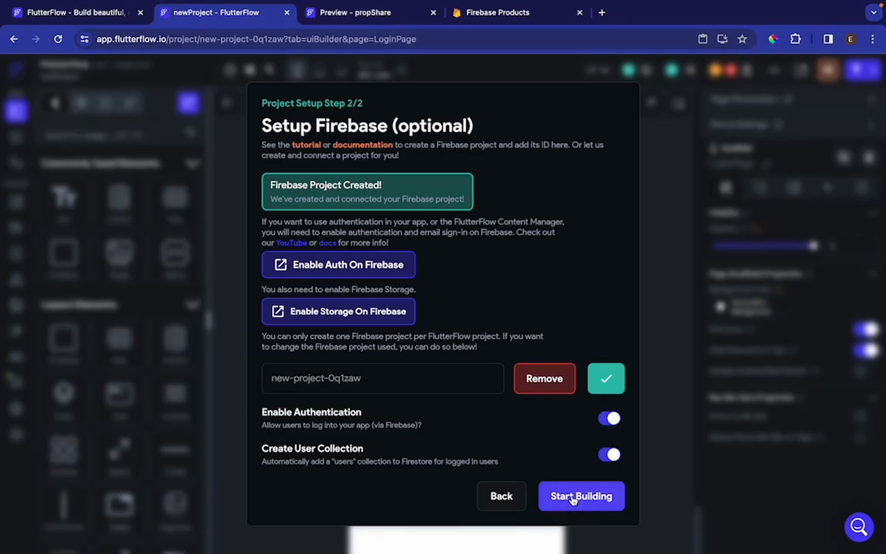
{"action": "left_click", "coordinate": [590, 498]}
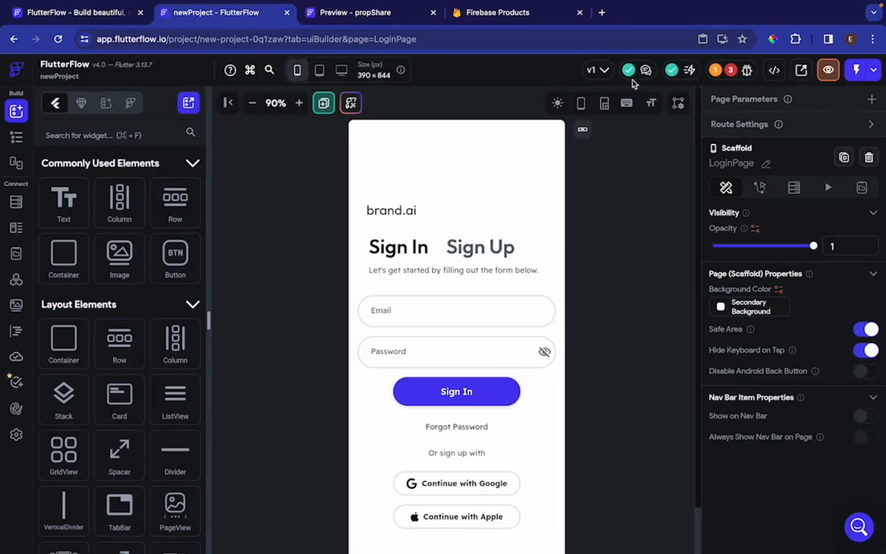
Step: Check the Firebase and Authentication settings showing LoginPage and profile, then return to Firebase Products
{"action": "left_click", "coordinate": [252, 104]}
{"action": "left_click", "coordinate": [252, 105]}
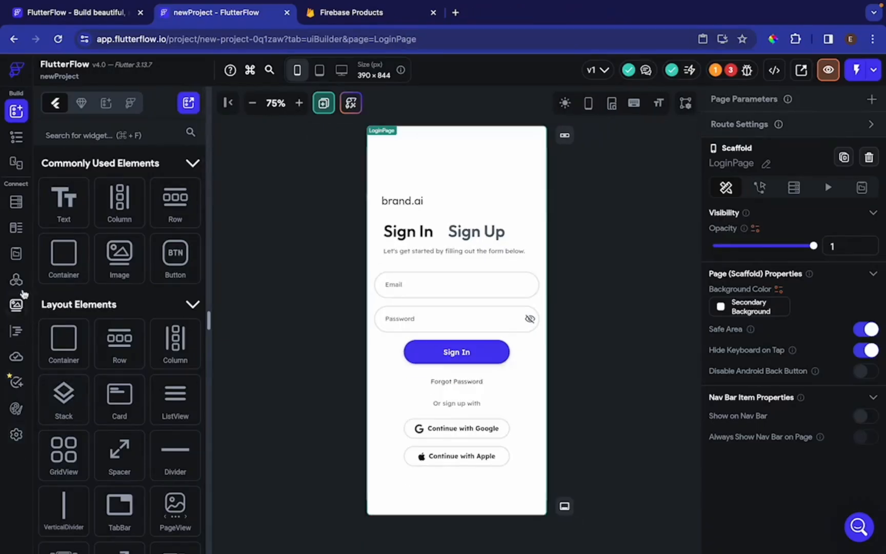
{"action": "left_click", "coordinate": [17, 434]}
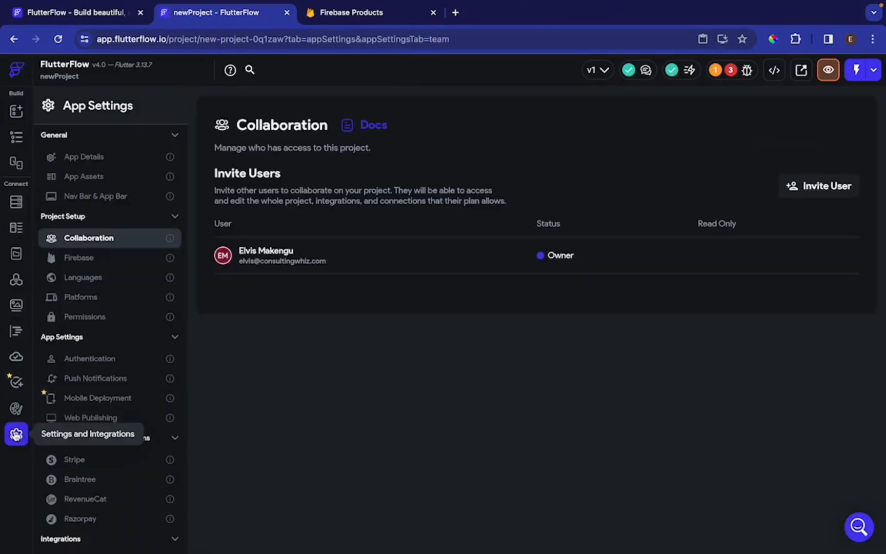
{"action": "left_click", "coordinate": [98, 260]}
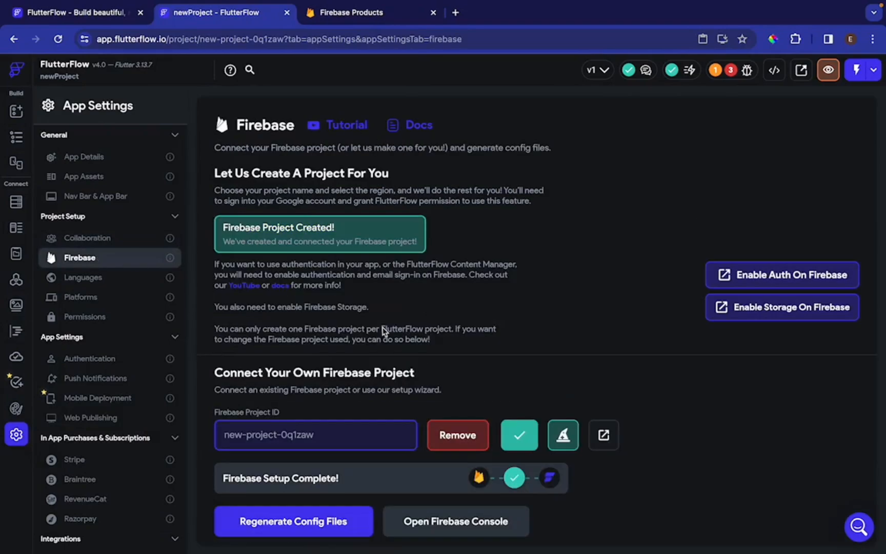
{"action": "left_click", "coordinate": [107, 358]}
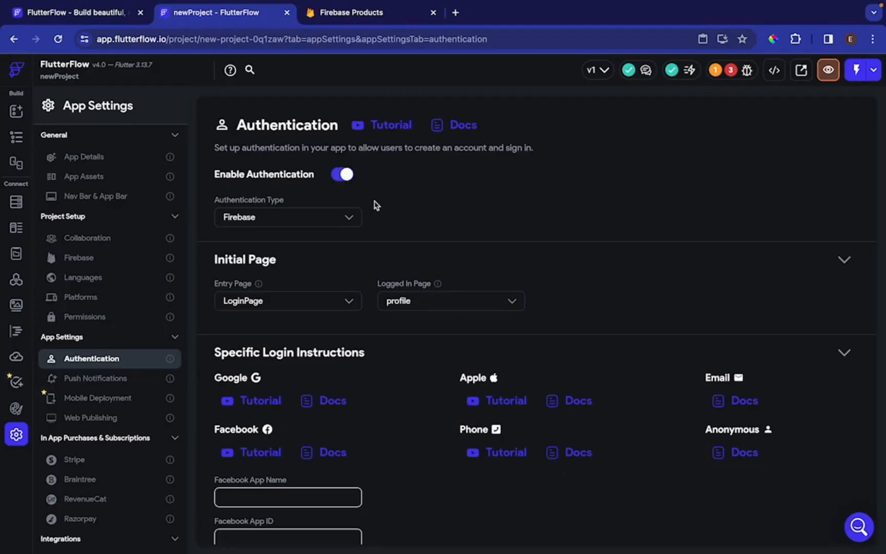
{"action": "left_click", "coordinate": [353, 20]}
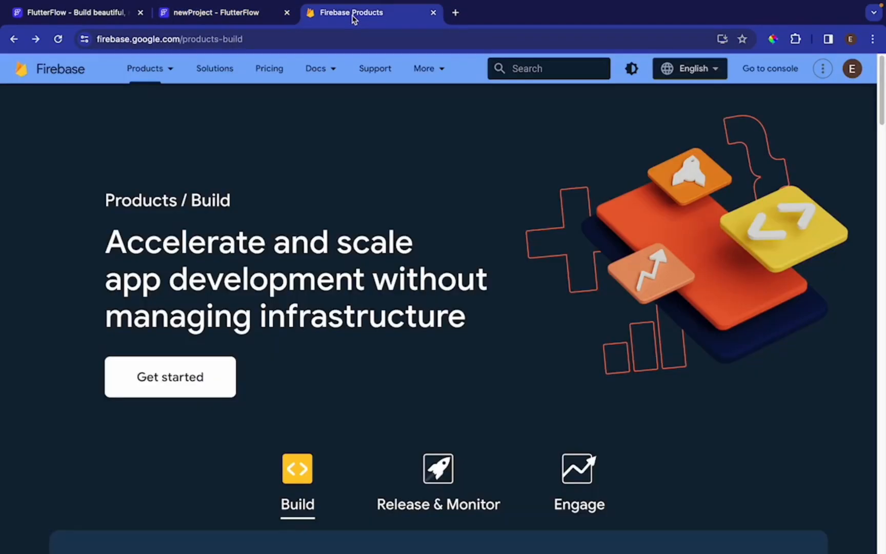
Step: In the Firebase console, enable and save Email/Password sign-in for newProject, ending on Project Overview
{"action": "left_click", "coordinate": [763, 70]}
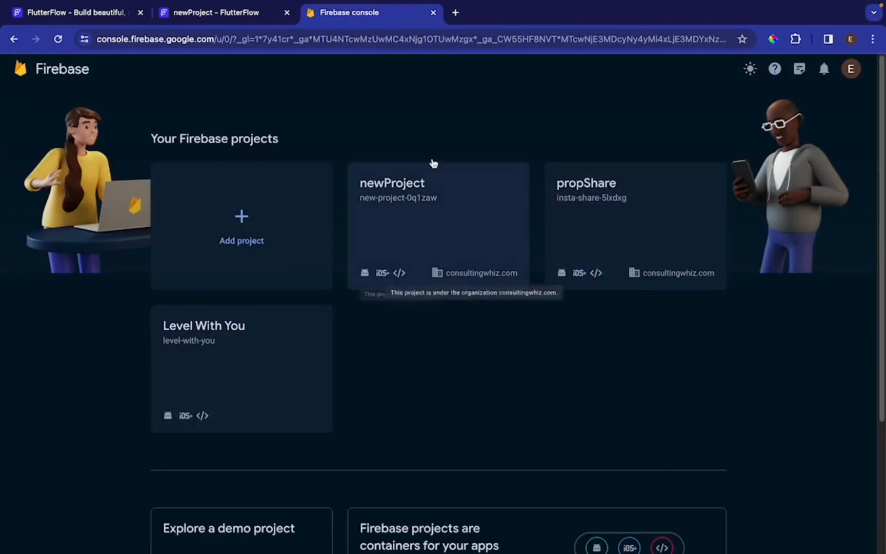
{"action": "left_click", "coordinate": [434, 219]}
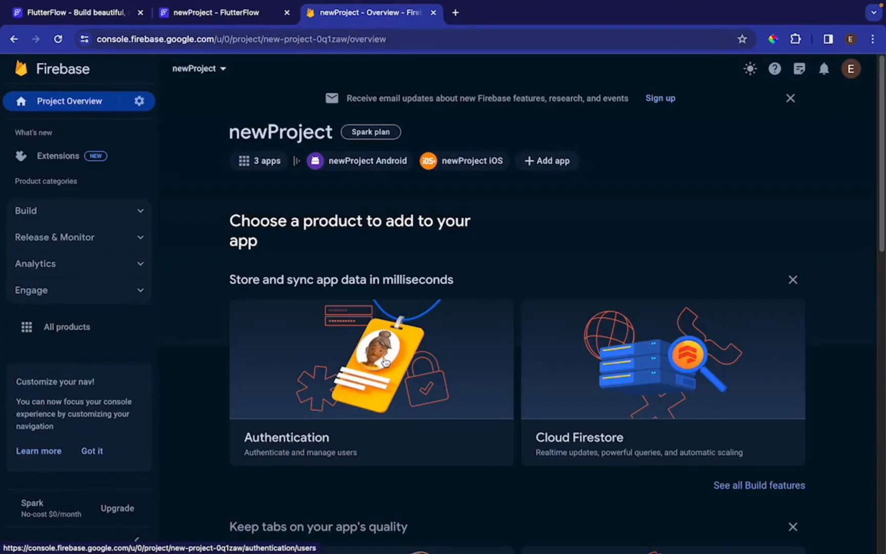
{"action": "left_click", "coordinate": [385, 362]}
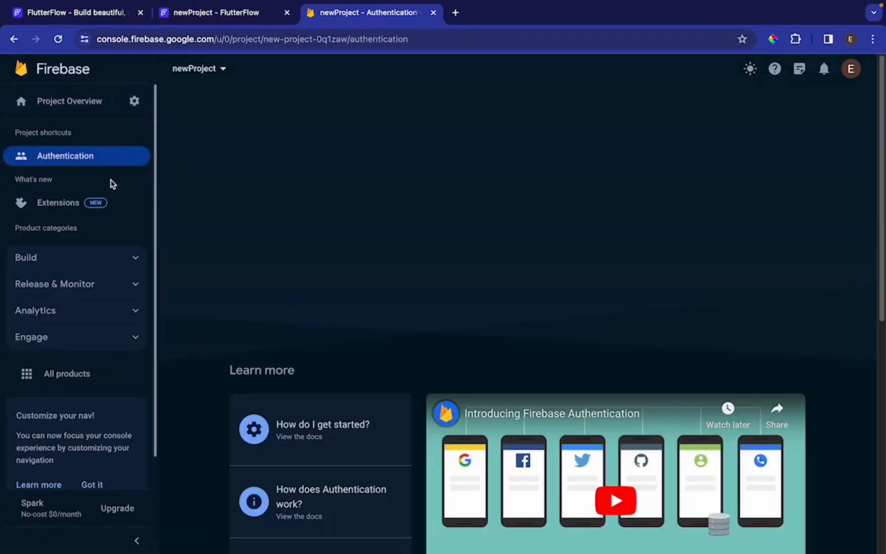
{"action": "left_click", "coordinate": [272, 243]}
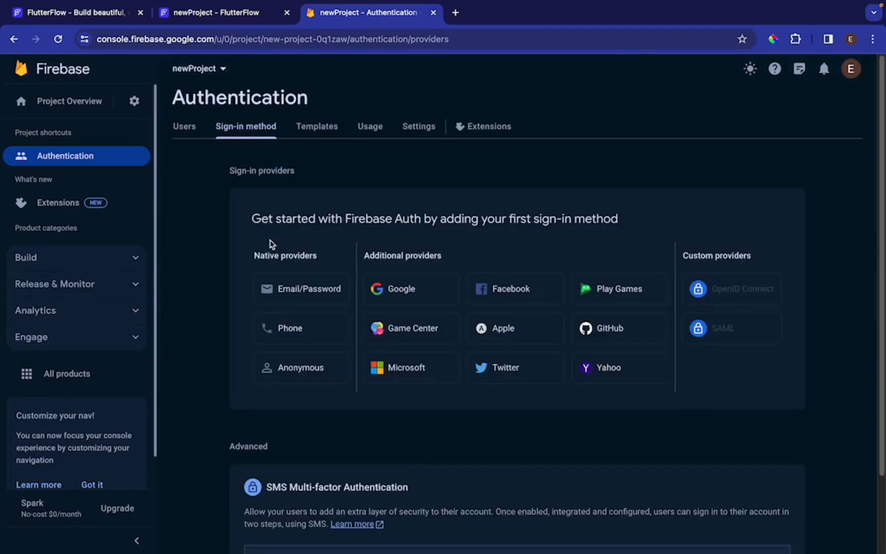
{"action": "left_click", "coordinate": [309, 290]}
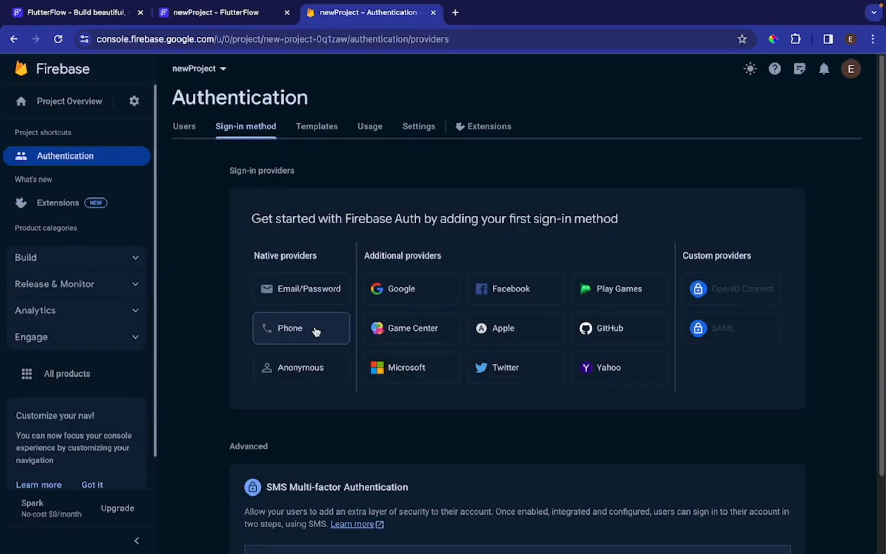
{"action": "left_click", "coordinate": [315, 294]}
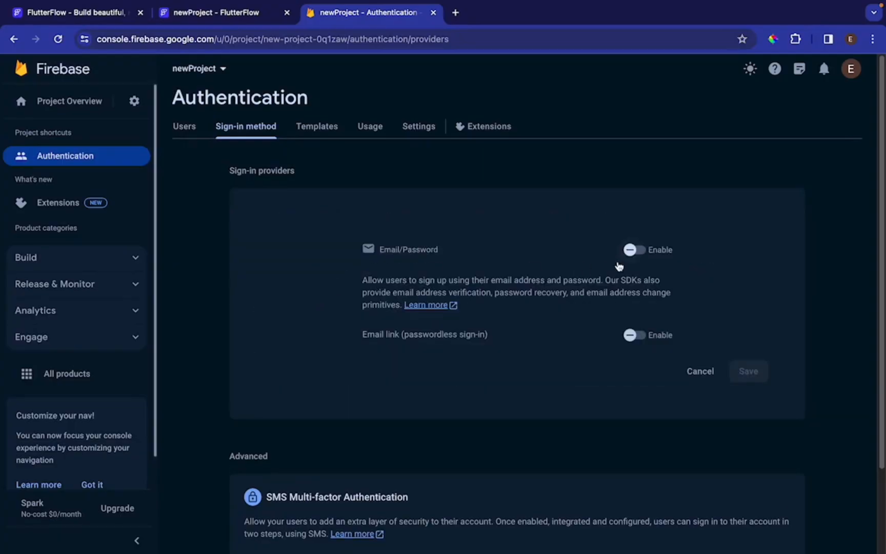
{"action": "left_click", "coordinate": [639, 251]}
{"action": "left_click", "coordinate": [745, 375]}
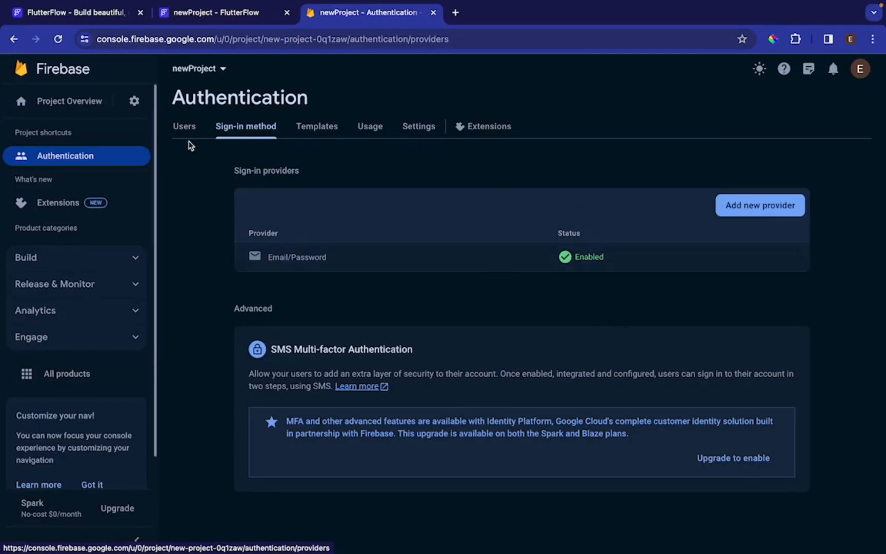
{"action": "left_click", "coordinate": [78, 105]}
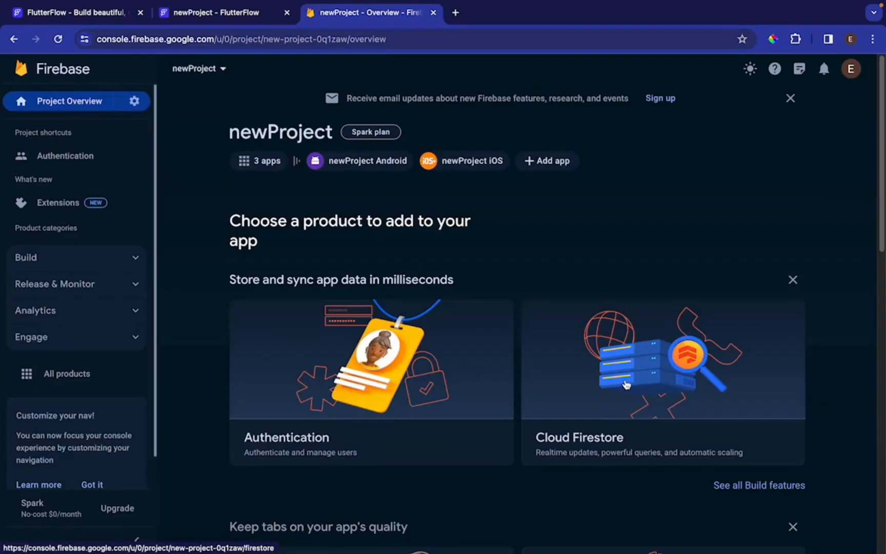
Step: Open newProject's empty Cloud Firestore database, then return to FlutterFlow's authentication settings
{"action": "left_click", "coordinate": [626, 384]}
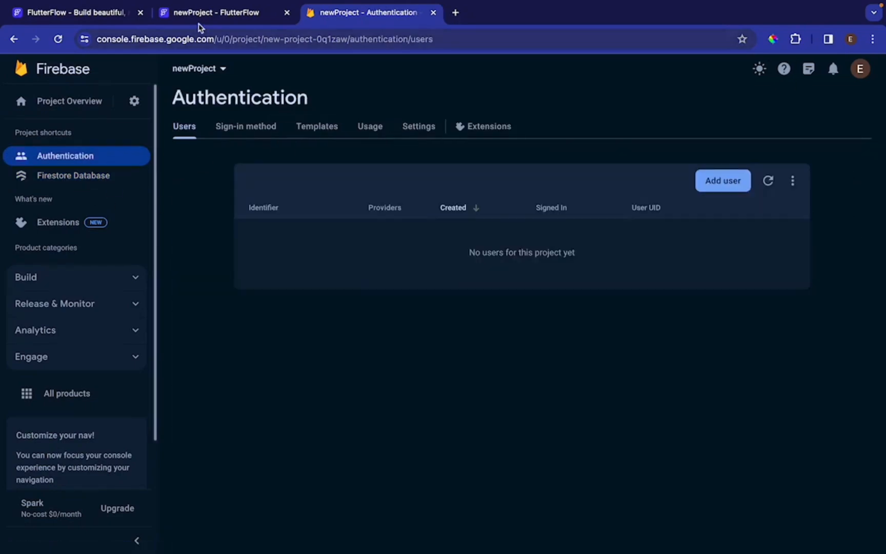
{"action": "left_click", "coordinate": [200, 17]}
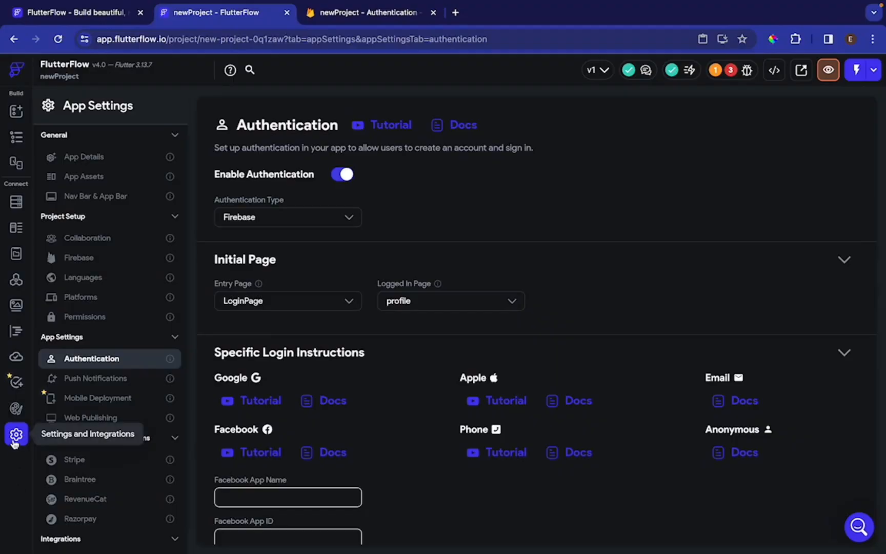
Step: Open the Firebase settings under Project Setup in App Settings
{"action": "left_click", "coordinate": [91, 263]}
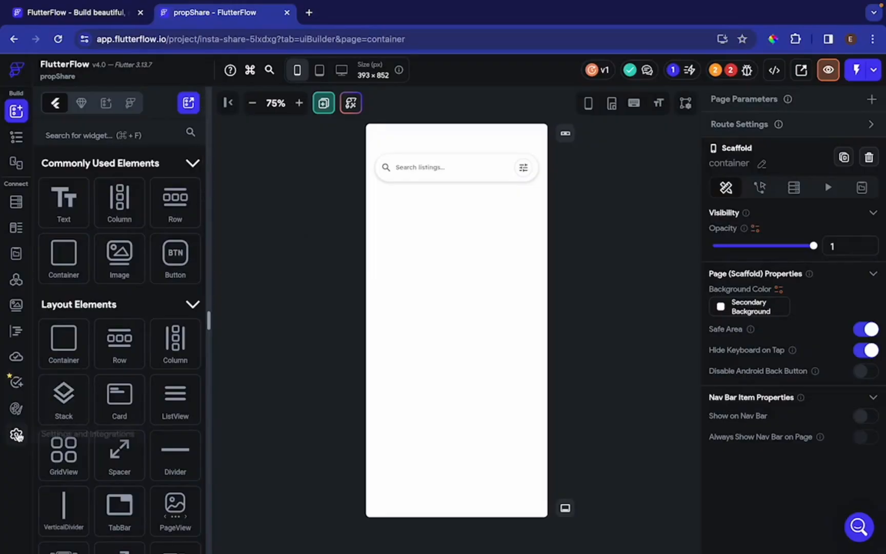
Step: Load firebase.google.com in a new Chrome tab and return to the propShare editor
{"action": "left_click", "coordinate": [309, 12]}
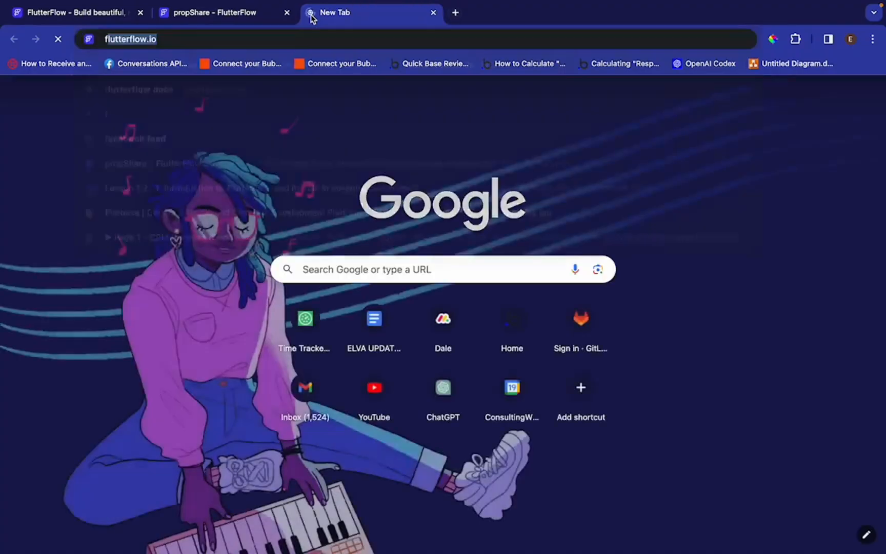
{"action": "type", "text": "fireb"}
{"action": "key", "text": "Return"}
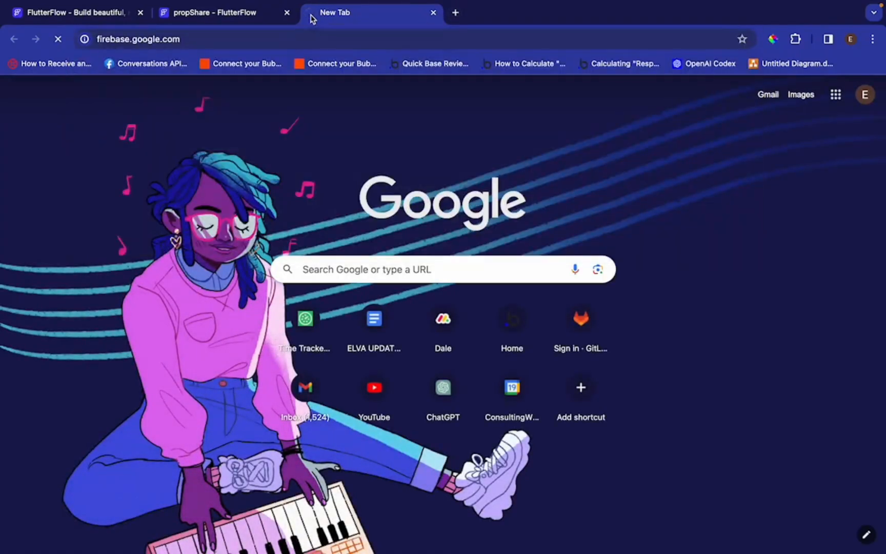
{"action": "left_click", "coordinate": [234, 14]}
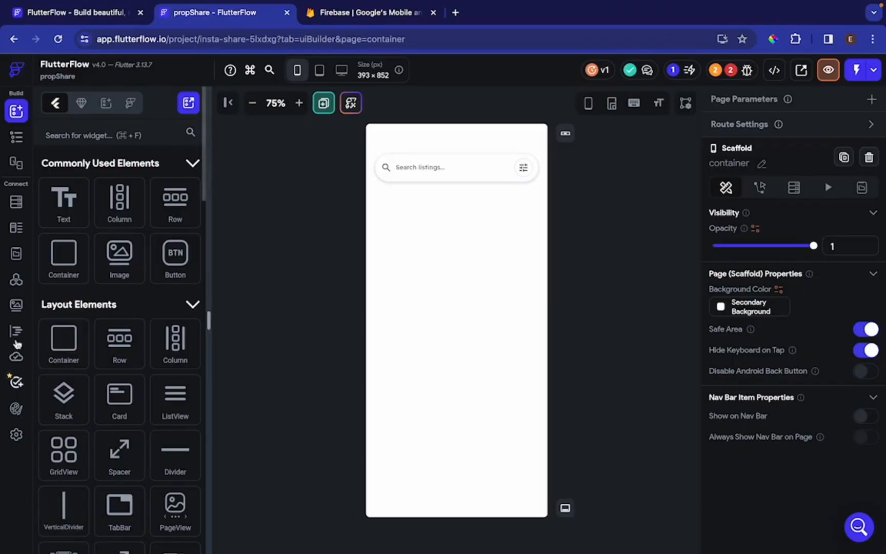
Step: Open the propShare project's Firestore section, which has no collections yet
{"action": "left_click", "coordinate": [16, 201]}
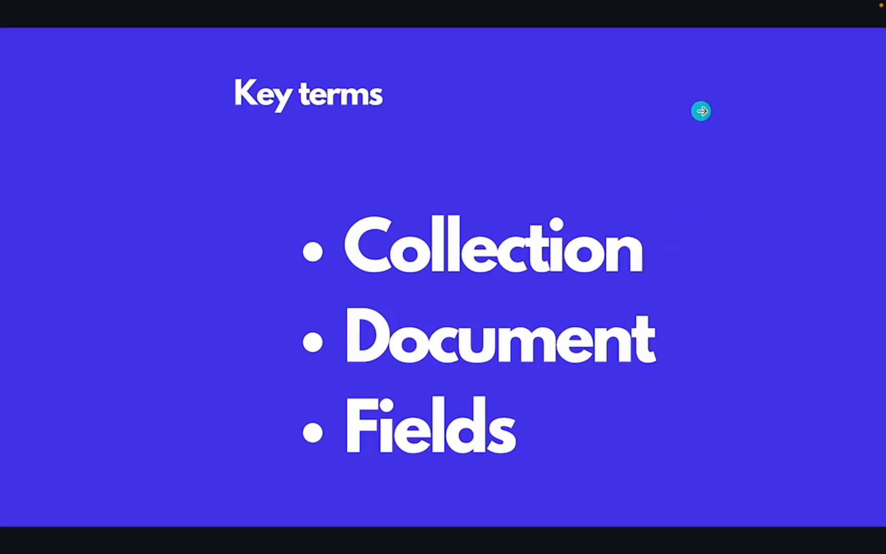
Step: Launch the Freeform app with a Spotlight search for 'free'
{"action": "left_click", "coordinate": [752, 8]}
{"action": "type", "text": "fee"}
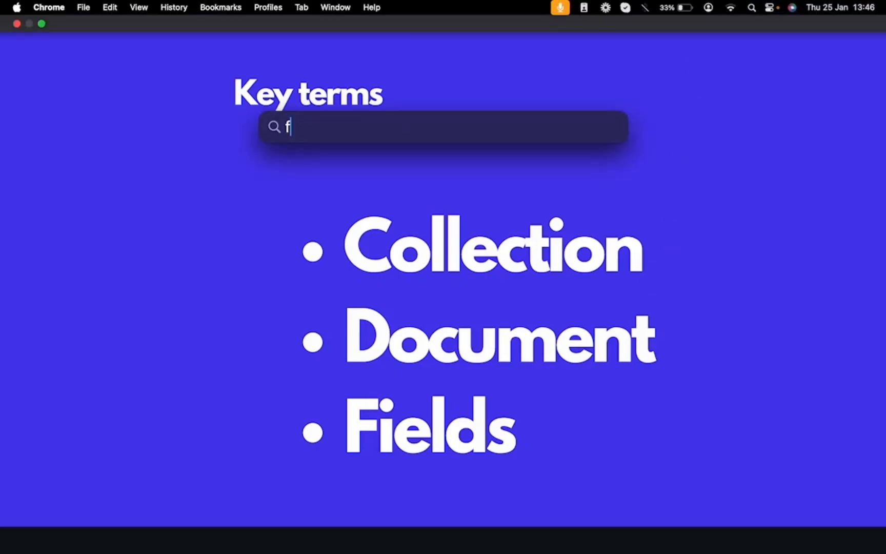
{"action": "key", "text": "BackSpace"}
{"action": "key", "text": "BackSpace"}
{"action": "key", "text": "BackSpace"}
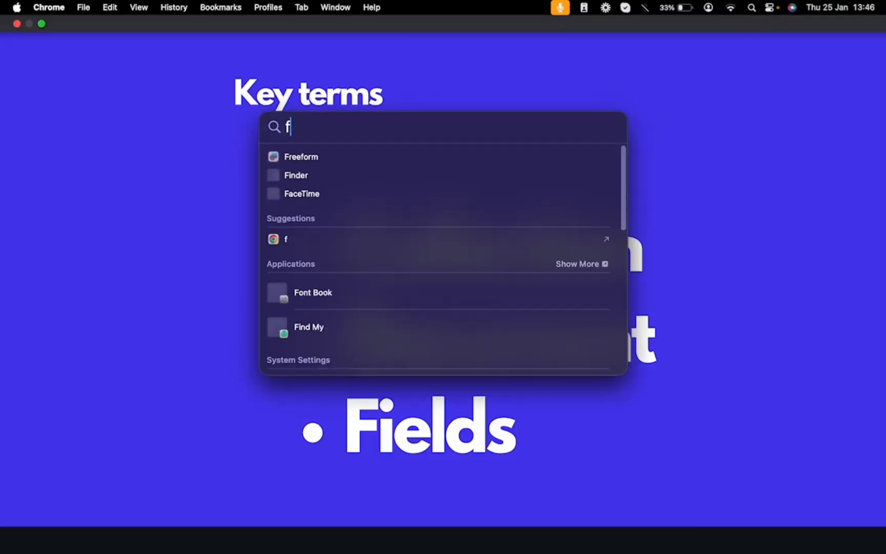
{"action": "type", "text": "ree"}
{"action": "key", "text": "Return"}
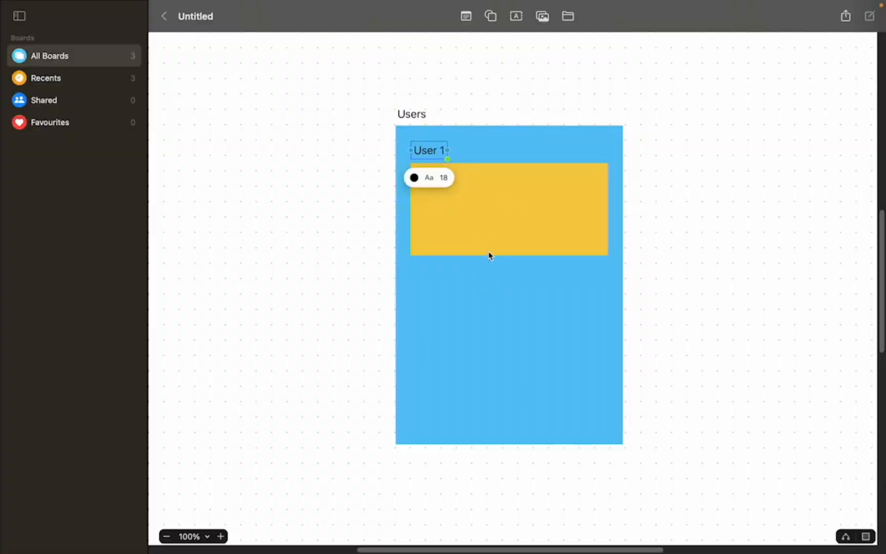
Step: Duplicate the yellow rectangle in User 1, moving a copy to the frame's bottom and nudging the User 1 label up
{"action": "left_click", "coordinate": [488, 250]}
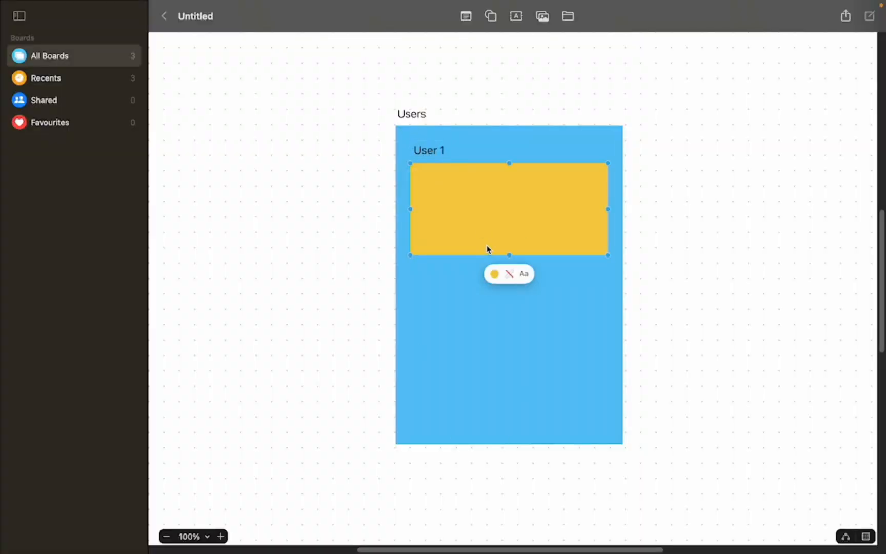
{"action": "key", "text": "super+d"}
{"action": "key", "text": "super+d"}
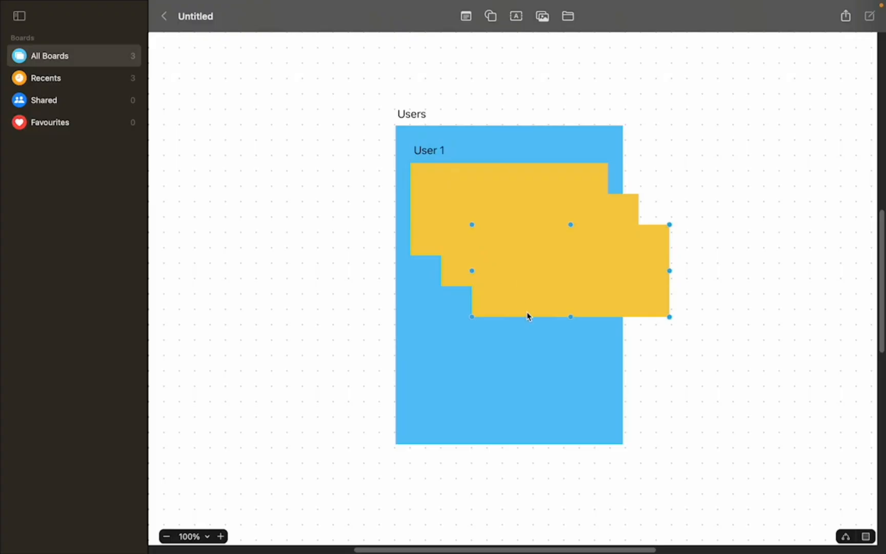
{"action": "left_click_drag", "start_coordinate": [528, 316], "coordinate": [467, 429]}
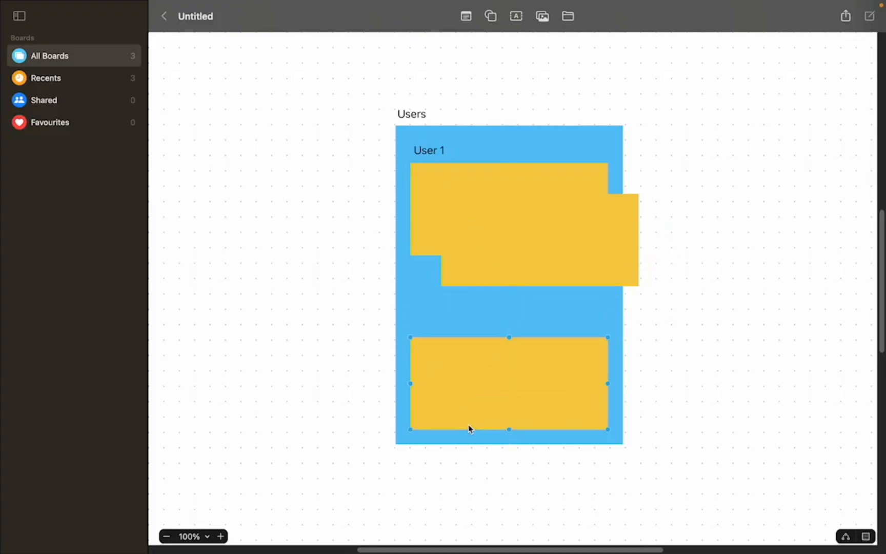
{"action": "left_click", "coordinate": [425, 152]}
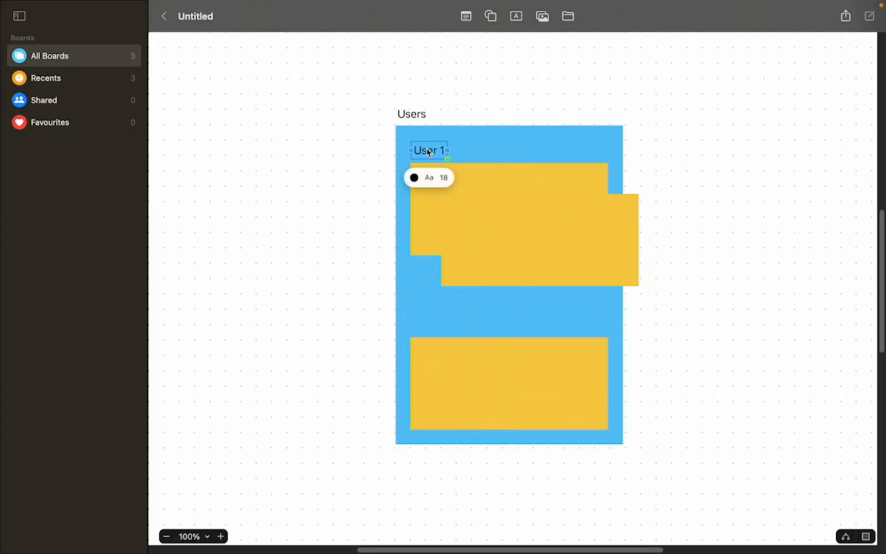
{"action": "left_click_drag", "start_coordinate": [425, 152], "coordinate": [425, 144]}
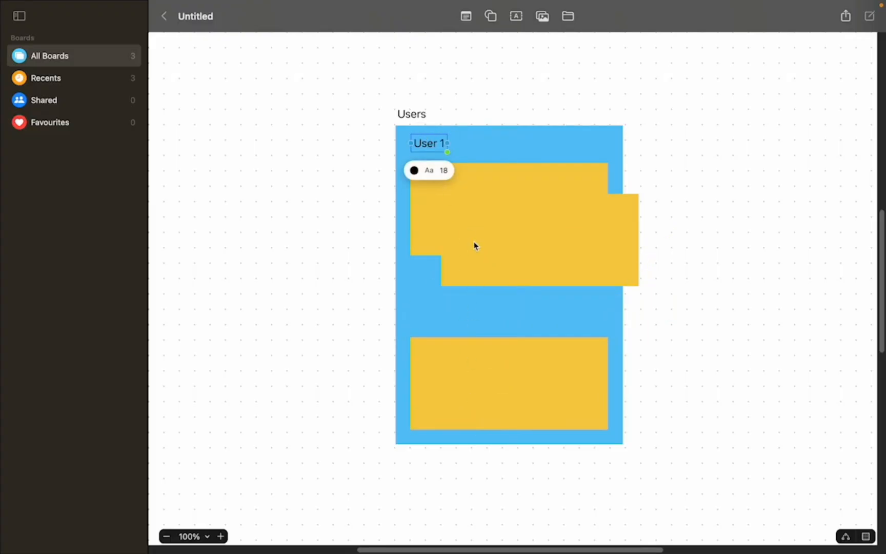
Step: Line up the three yellow rectangles into a vertical stack inside the User 1 frame
{"action": "left_click", "coordinate": [432, 211]}
{"action": "left_click_drag", "start_coordinate": [433, 212], "coordinate": [438, 216]}
{"action": "mouse_move", "coordinate": [435, 415]}
{"action": "left_mouse_down"}
{"action": "mouse_move", "coordinate": [438, 404]}
{"action": "mouse_move", "coordinate": [438, 414]}
{"action": "left_mouse_up"}
{"action": "left_click", "coordinate": [477, 267]}
{"action": "left_click_drag", "start_coordinate": [477, 266], "coordinate": [447, 328]}
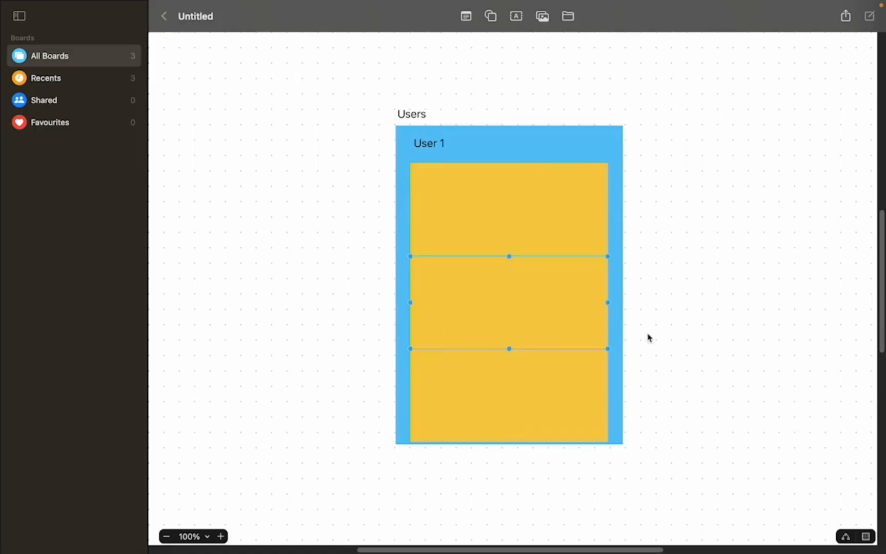
Step: Add an empty text box to the middle yellow rectangle
{"action": "left_click", "coordinate": [620, 331]}
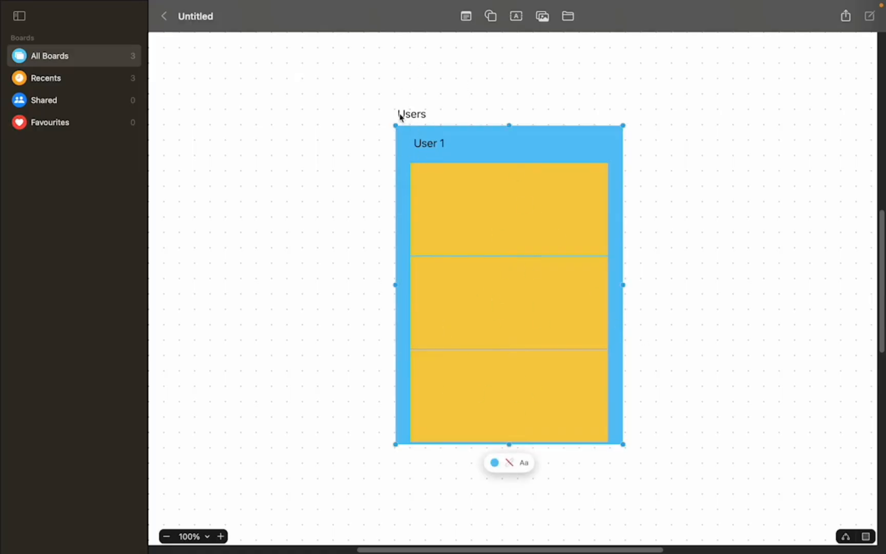
{"action": "left_click", "coordinate": [431, 209]}
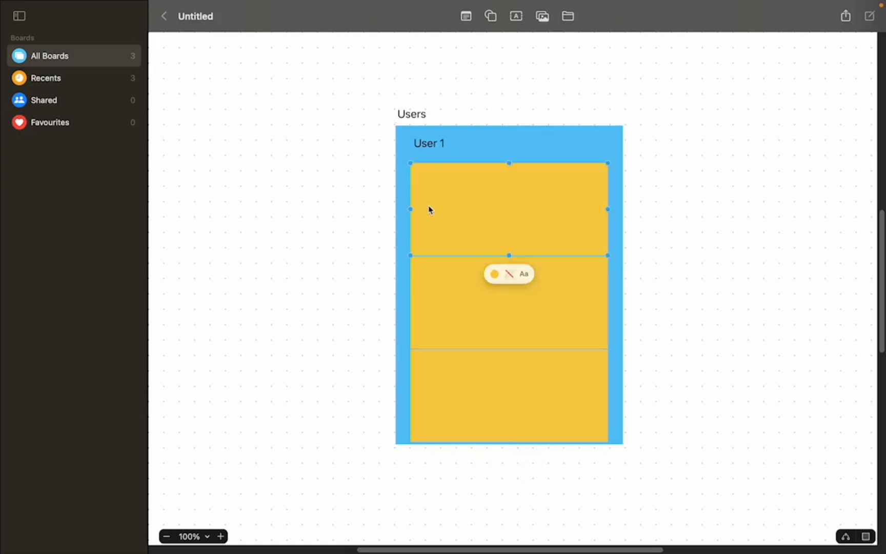
{"action": "left_click", "coordinate": [516, 17]}
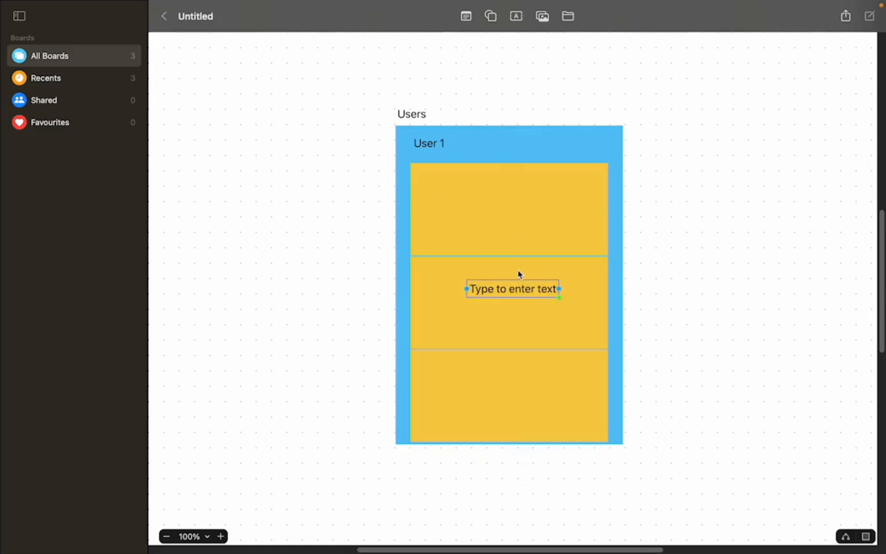
Step: Type 'Name' and 'Surname' on separate lines in the new text box
{"action": "key", "text": "super+a"}
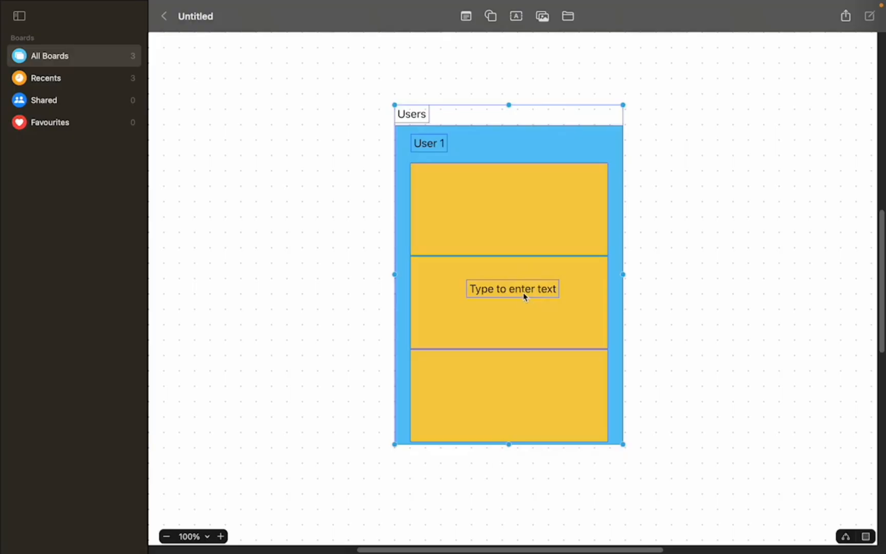
{"action": "double_click", "coordinate": [525, 291]}
{"action": "type", "text": "Name"}
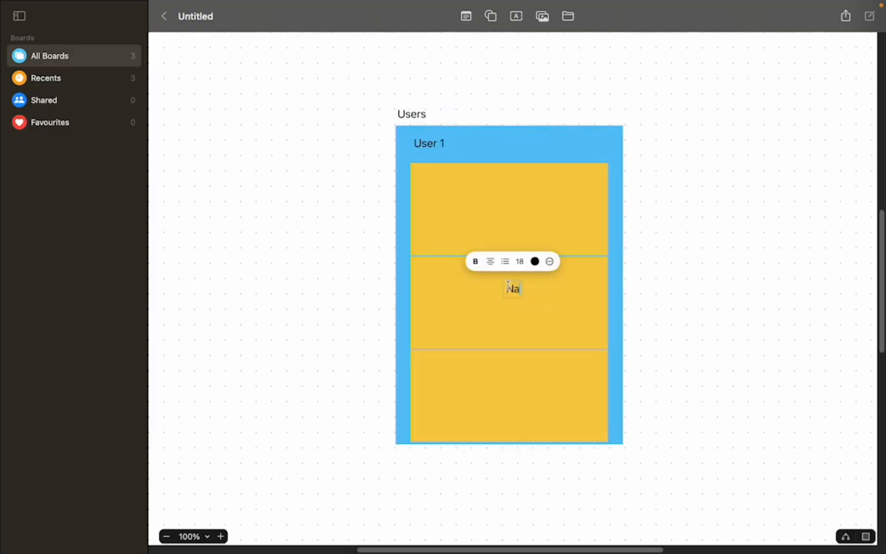
{"action": "key", "text": "Return"}
{"action": "type", "text": "Suran"}
{"action": "key", "text": "BackSpace"}
{"action": "key", "text": "BackSpace"}
{"action": "type", "text": "ma"}
{"action": "key", "text": "BackSpace"}
{"action": "key", "text": "BackSpace"}
{"action": "type", "text": "name"}
{"action": "key", "text": "Return"}
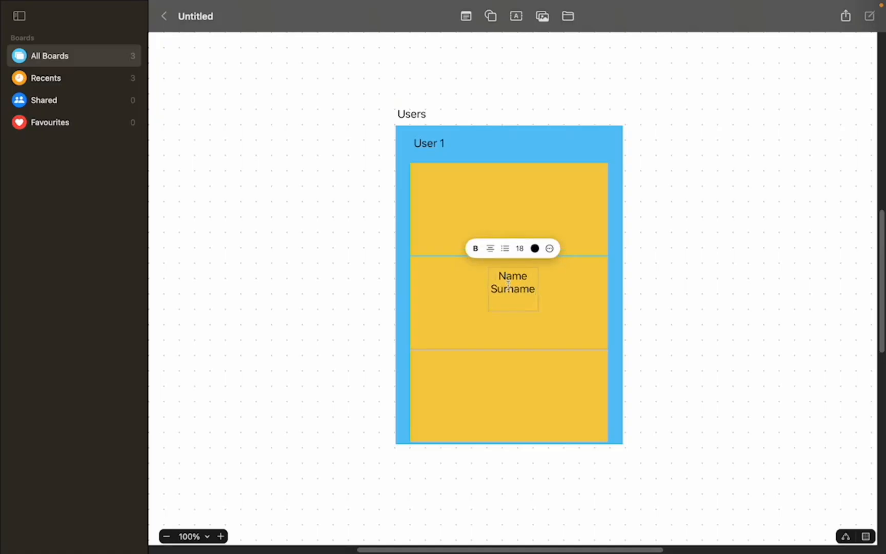
Step: Left-align all the text in the box
{"action": "left_click", "coordinate": [490, 251]}
{"action": "left_click", "coordinate": [491, 252]}
{"action": "left_click", "coordinate": [491, 252]}
{"action": "left_click", "coordinate": [507, 255]}
{"action": "left_click", "coordinate": [515, 286]}
{"action": "key", "text": "super+a"}
{"action": "left_click", "coordinate": [491, 249]}
{"action": "left_click", "coordinate": [512, 257]}
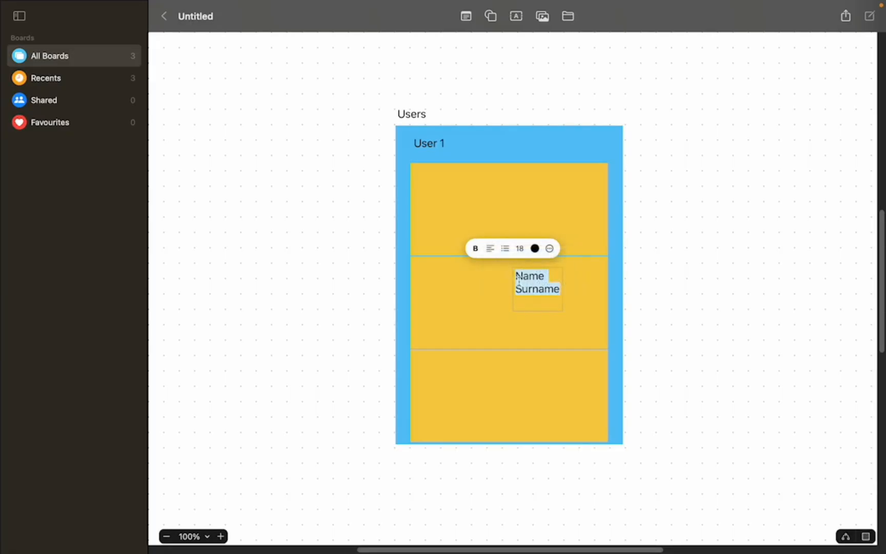
{"action": "left_click", "coordinate": [561, 292]}
Step: Add 'Location' and 'DOB' lines, then move the text box into the top yellow rectangle
{"action": "type", "text": "Lo"}
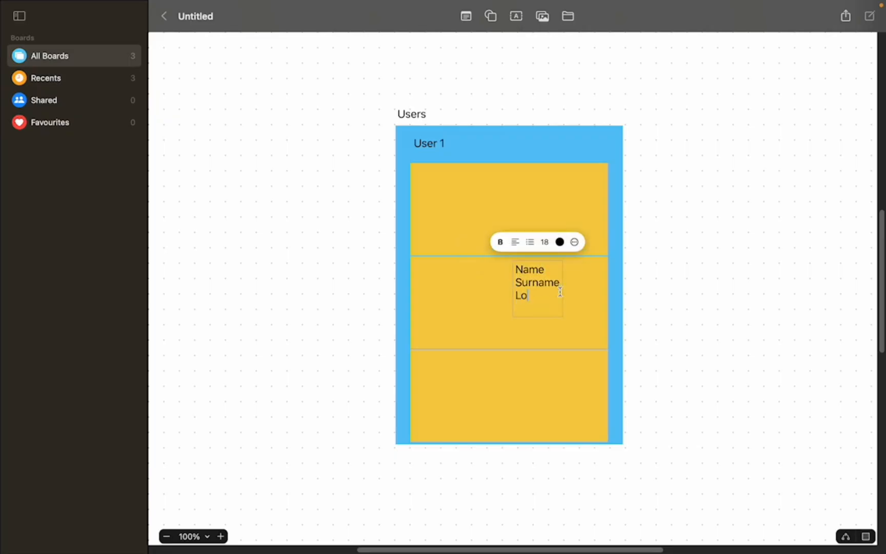
{"action": "type", "text": "cation"}
{"action": "key", "text": "Return"}
{"action": "type", "text": "DOB"}
{"action": "left_click", "coordinate": [630, 317]}
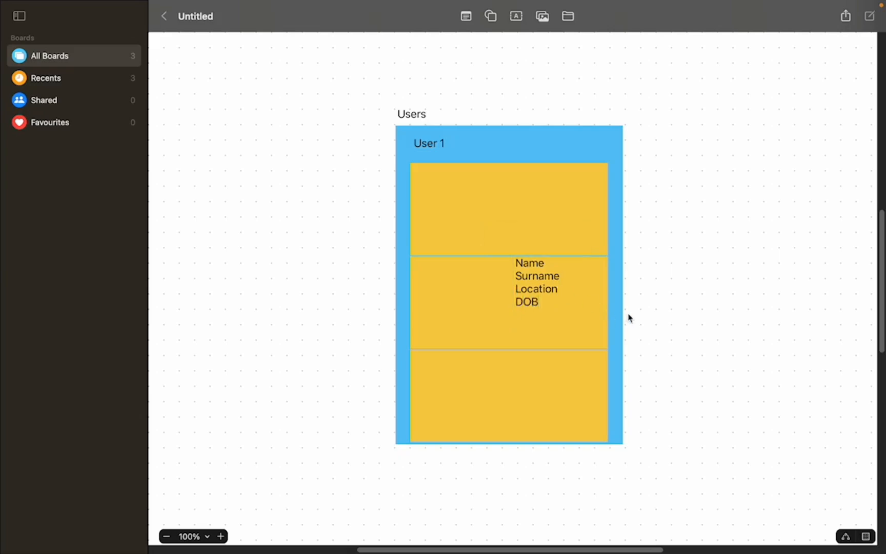
{"action": "left_click", "coordinate": [539, 302]}
{"action": "left_click_drag", "start_coordinate": [539, 303], "coordinate": [446, 222]}
Step: Append ': ' plus a sample name, surname, location and date of birth after each label
{"action": "double_click", "coordinate": [458, 186]}
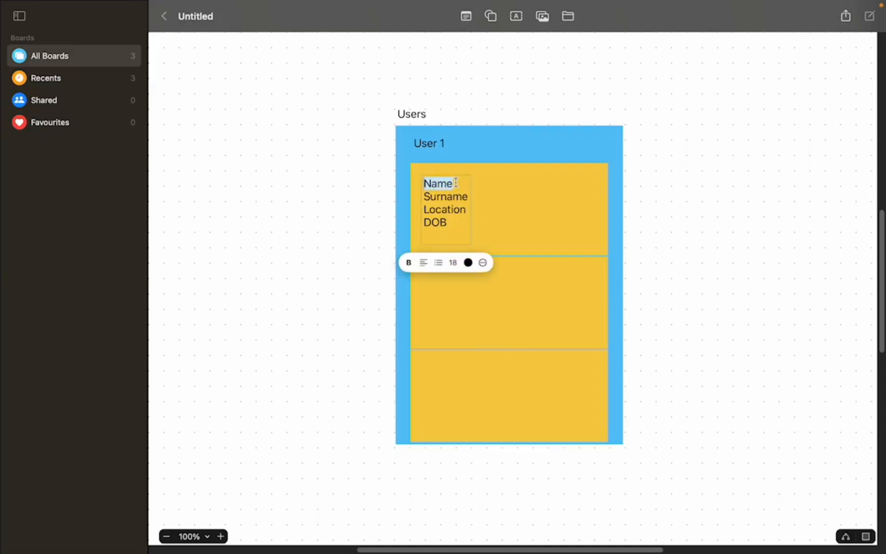
{"action": "left_click", "coordinate": [459, 183]}
{"action": "type", "text": ": Angela"}
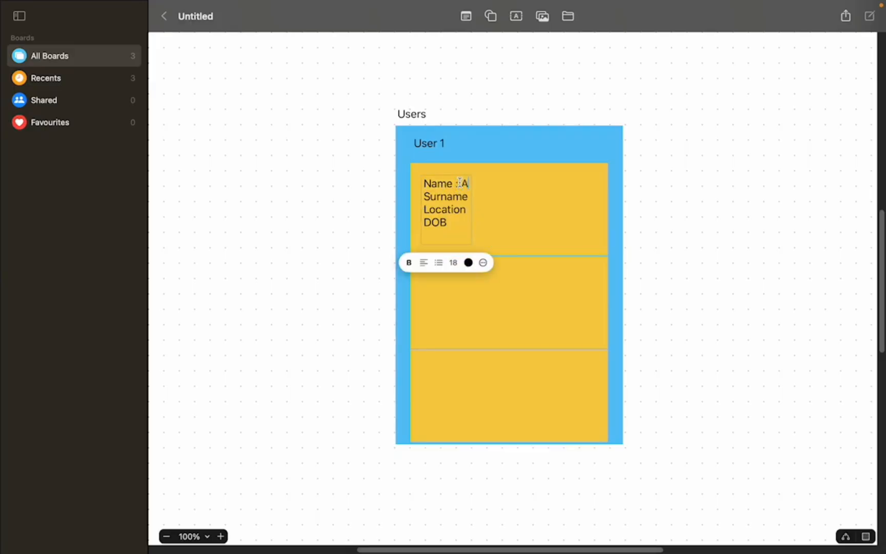
{"action": "left_click", "coordinate": [478, 197]}
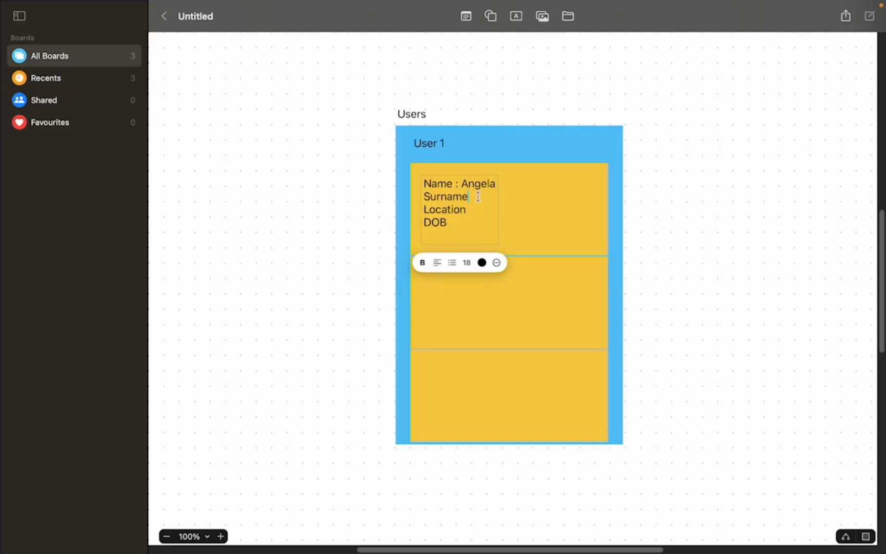
{"action": "type", "text": ": Smith"}
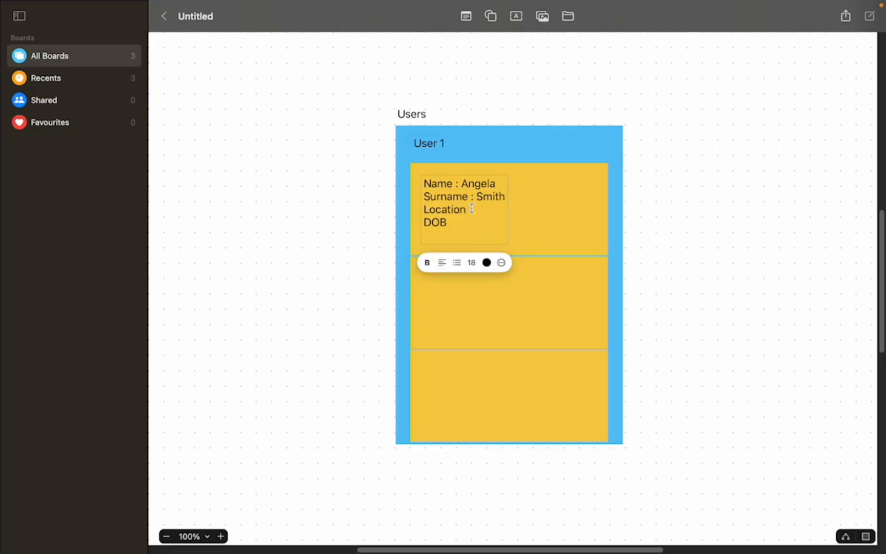
{"action": "left_click", "coordinate": [473, 208]}
{"action": "type", "text": ": London"}
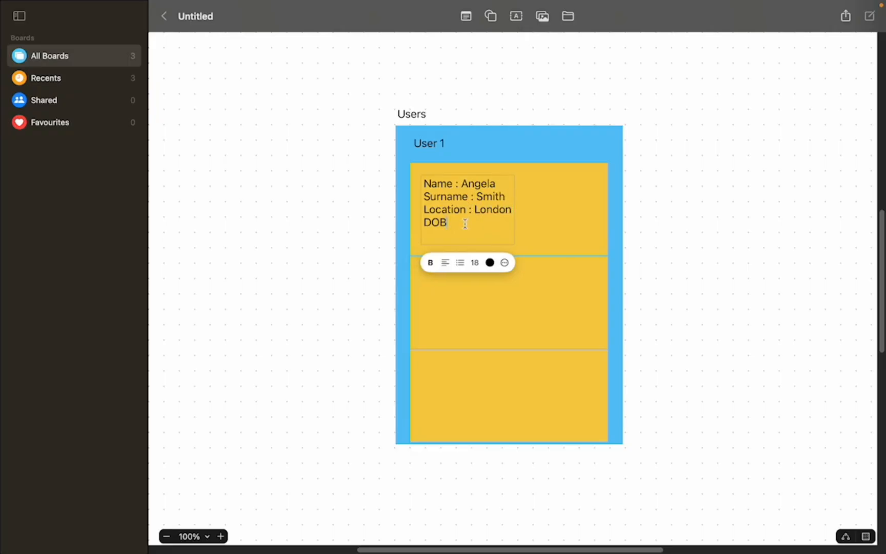
{"action": "type", "text": ": 06/04/1997"}
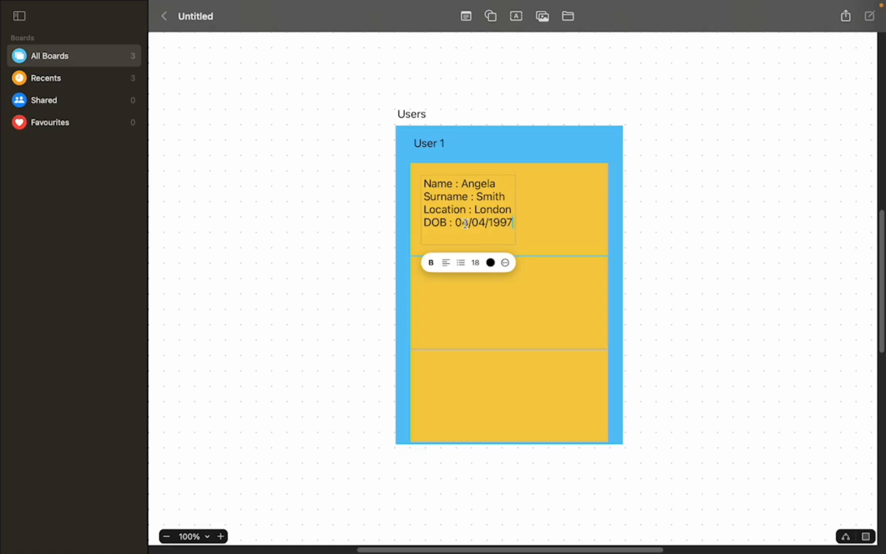
{"action": "key", "text": "Escape"}
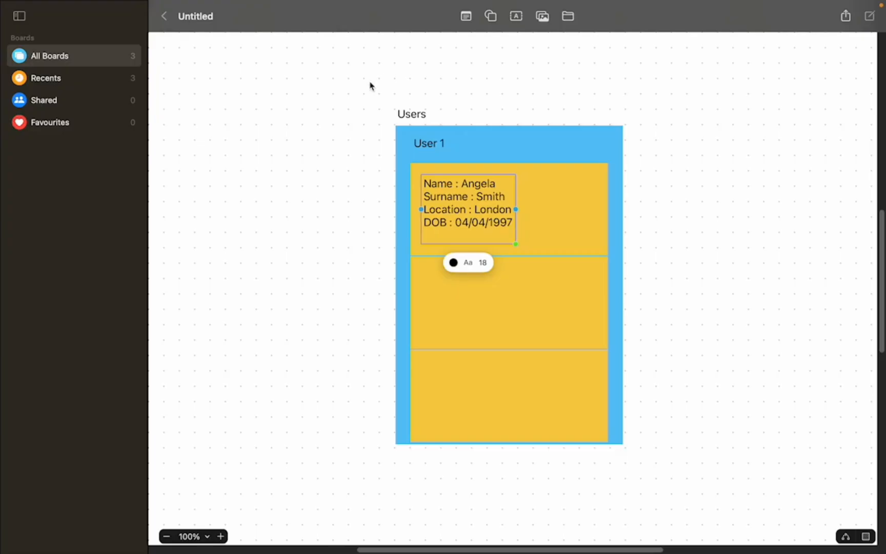
{"action": "left_click", "coordinate": [350, 337]}
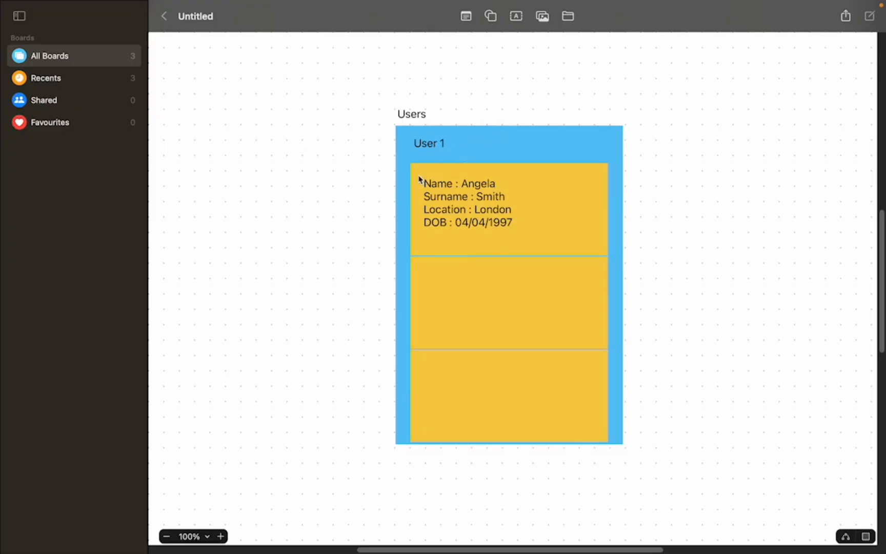
{"action": "left_click", "coordinate": [436, 192]}
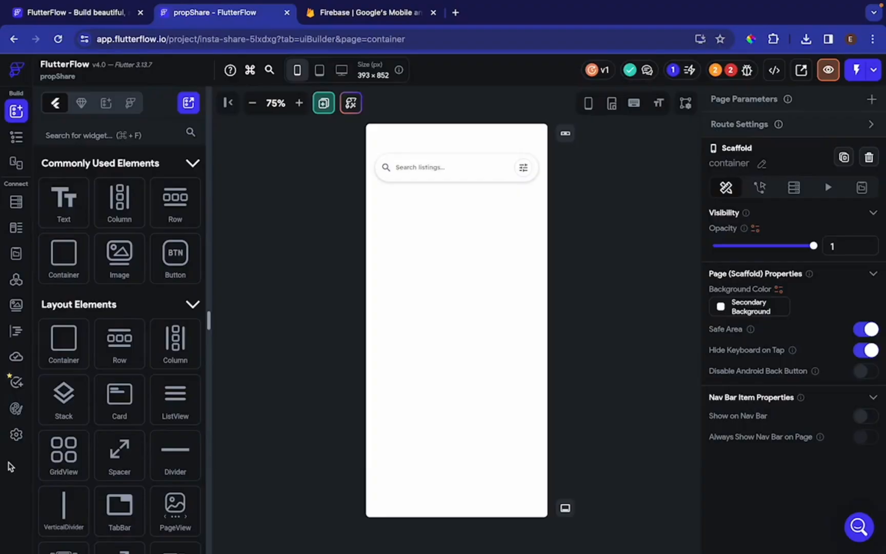
Step: Start a new Firestore collection in propShare and name it Post
{"action": "left_click", "coordinate": [16, 203]}
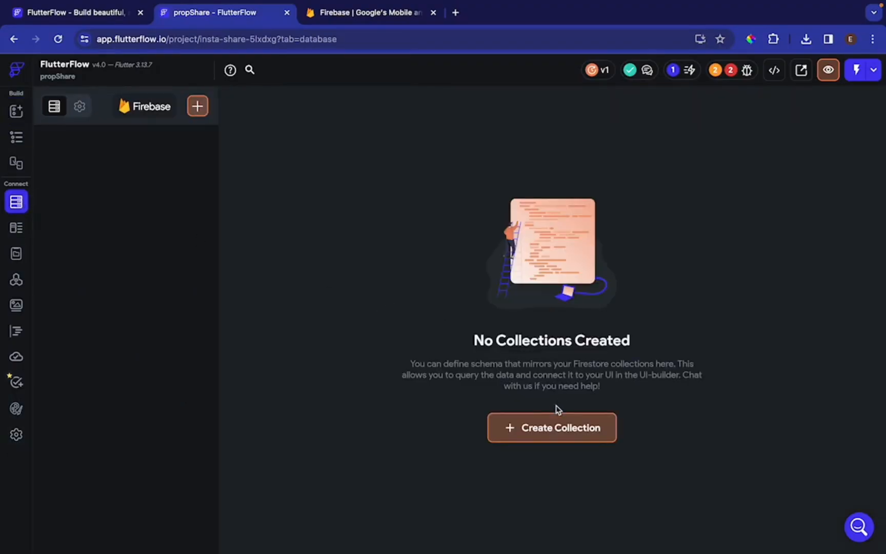
{"action": "left_click", "coordinate": [535, 428]}
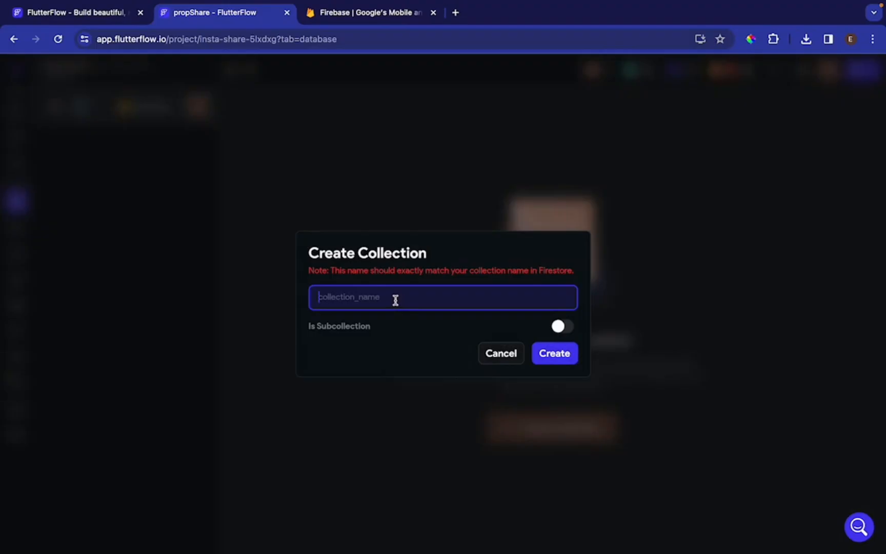
{"action": "type", "text": "Post"}
Step: Create Post from scratch with an image field of type Image Path, then add a field named caption
{"action": "left_click", "coordinate": [554, 353]}
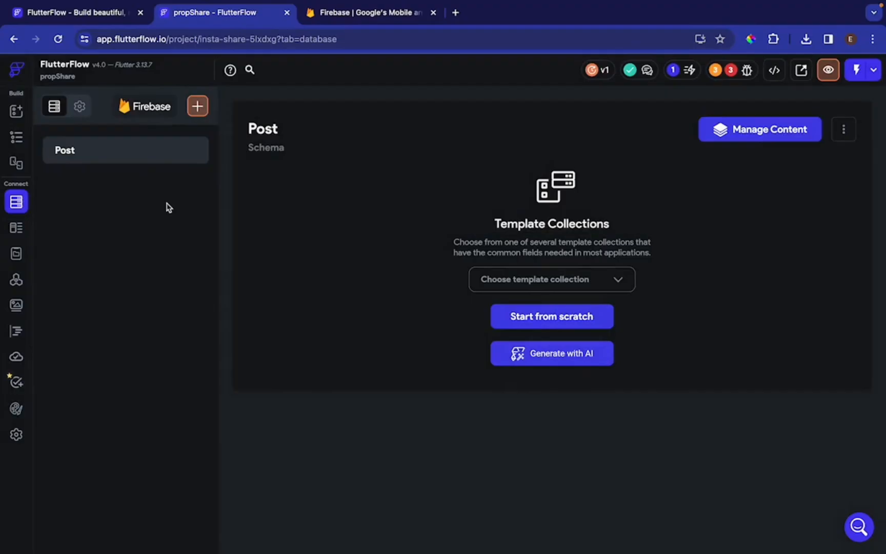
{"action": "left_click", "coordinate": [534, 318]}
{"action": "left_click", "coordinate": [347, 205]}
{"action": "type", "text": "image"}
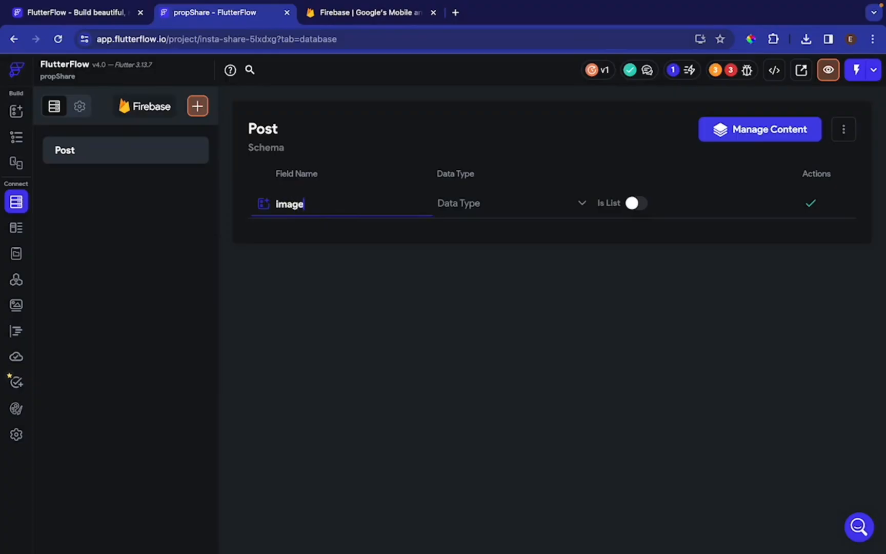
{"action": "left_click", "coordinate": [516, 213]}
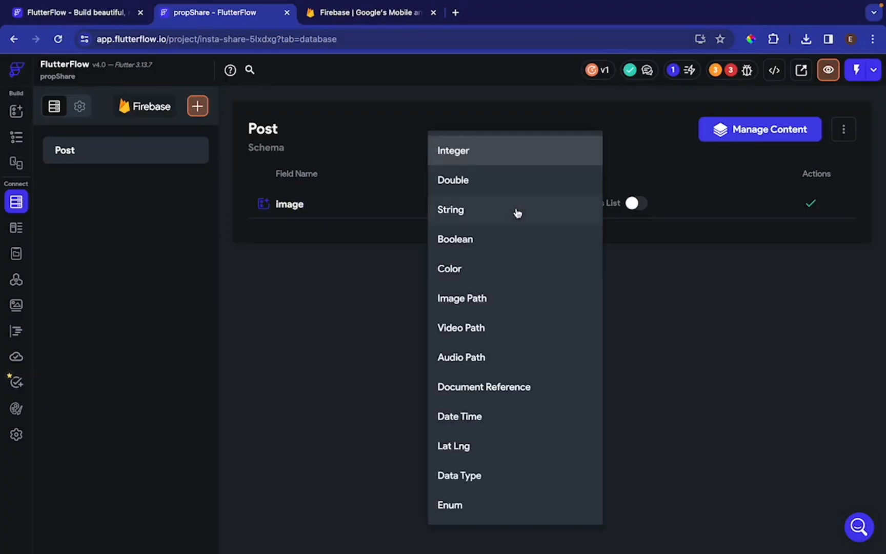
{"action": "left_click", "coordinate": [487, 300]}
{"action": "key", "text": "Return"}
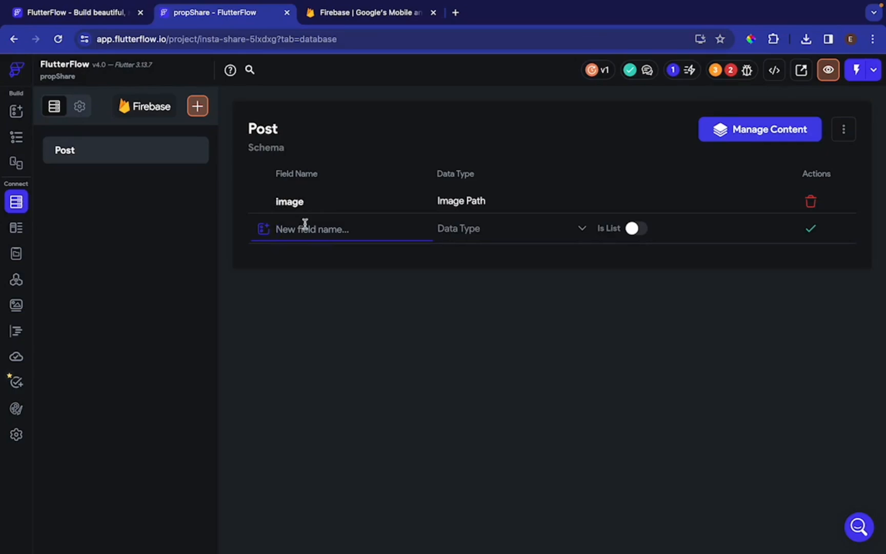
{"action": "type", "text": "caption"}
{"action": "left_click", "coordinate": [506, 235]}
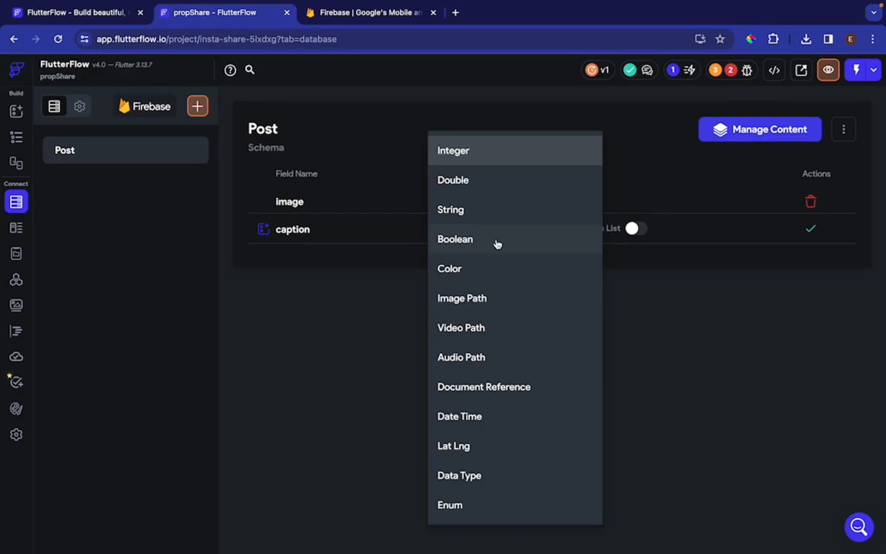
{"action": "left_click", "coordinate": [717, 307]}
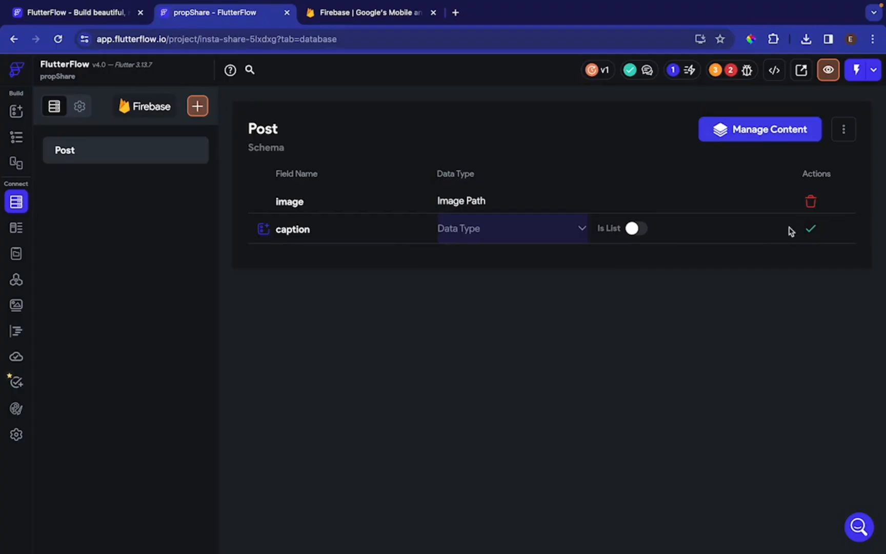
{"action": "left_click", "coordinate": [332, 229]}
Step: Rename the caption field to isDeleted and choose Boolean in its Data Type dropdown
{"action": "double_click", "coordinate": [333, 229]}
{"action": "type", "text": "isDeleted"}
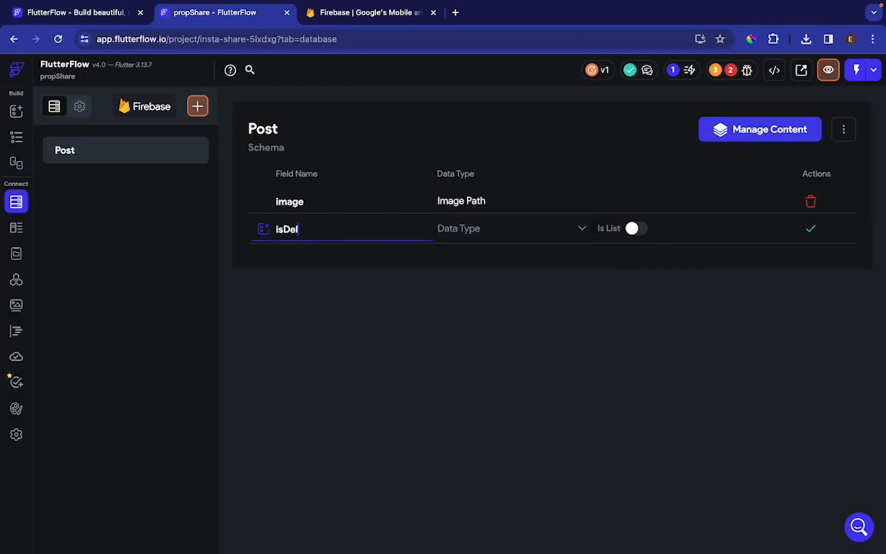
{"action": "left_click", "coordinate": [511, 230]}
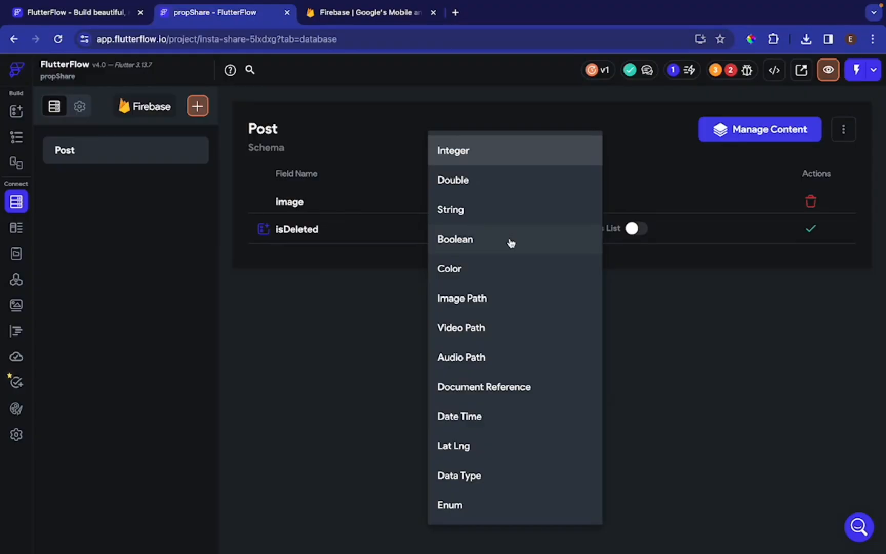
{"action": "left_click", "coordinate": [470, 242]}
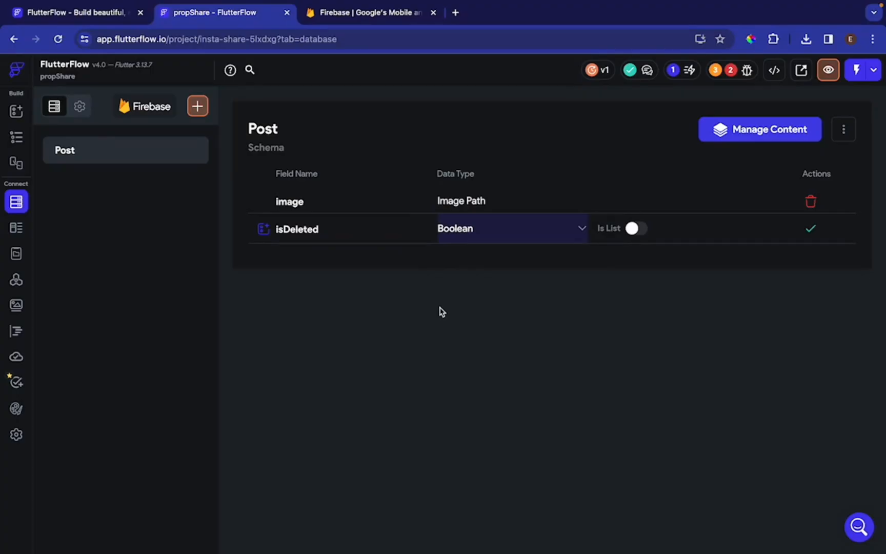
{"action": "left_click", "coordinate": [562, 234]}
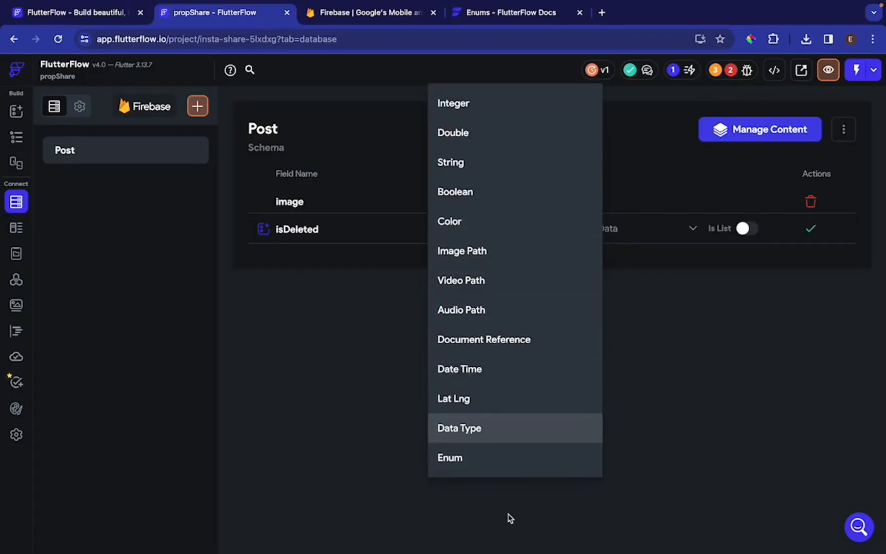
{"action": "left_click", "coordinate": [344, 406]}
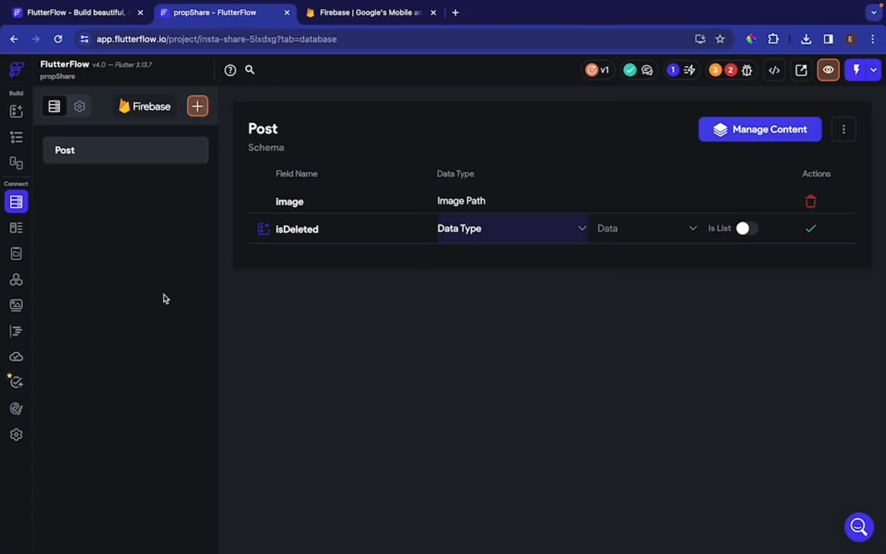
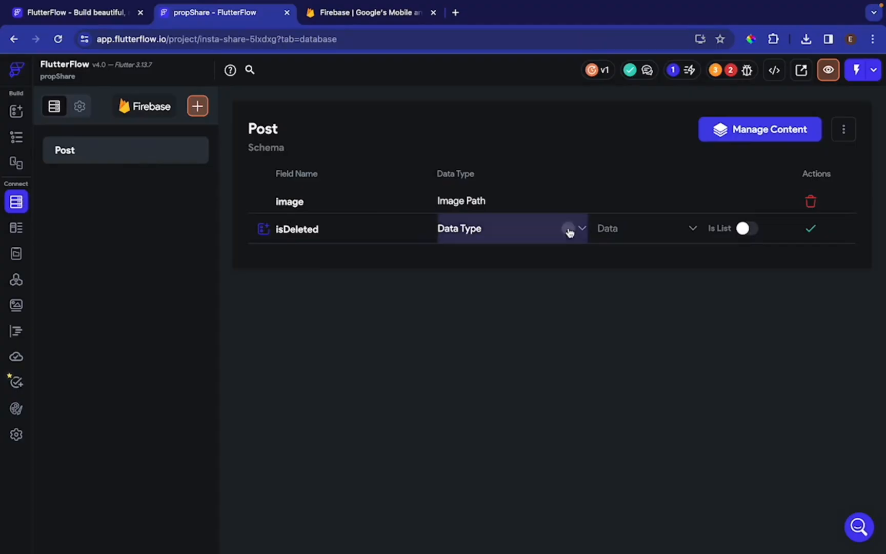
Step: Save the isDeleted field as Boolean, then delete it from the Post schema
{"action": "left_click", "coordinate": [813, 229]}
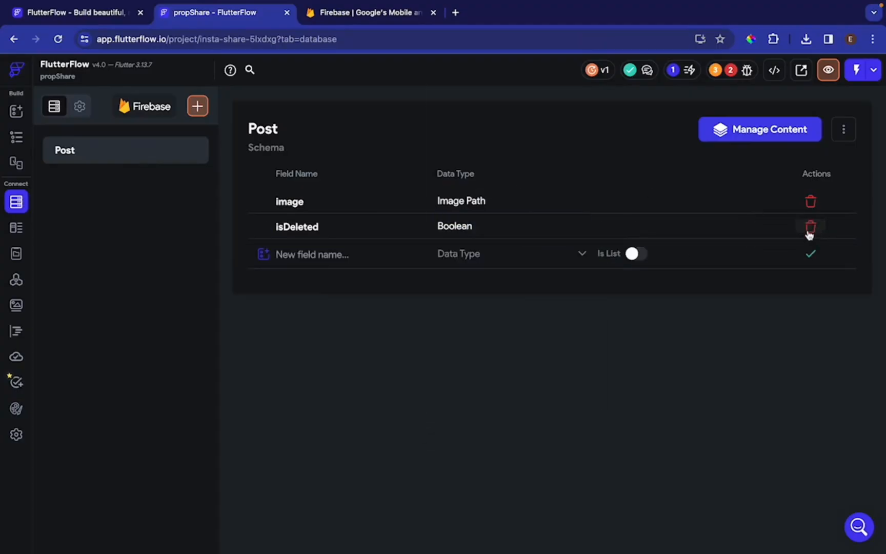
{"action": "left_click", "coordinate": [815, 230]}
Step: Confirm removing isDeleted and add a Caption field of type String
{"action": "left_click", "coordinate": [553, 334]}
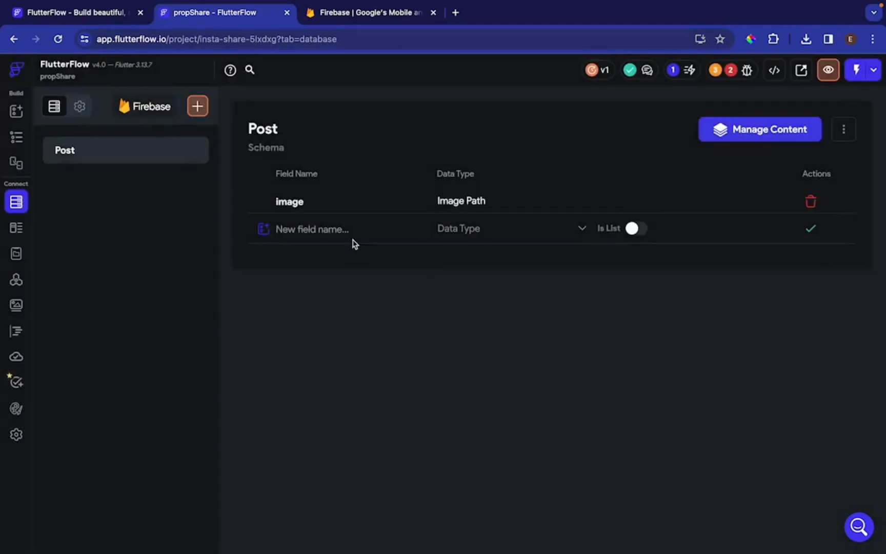
{"action": "left_click", "coordinate": [309, 230]}
{"action": "type", "text": "Caption"}
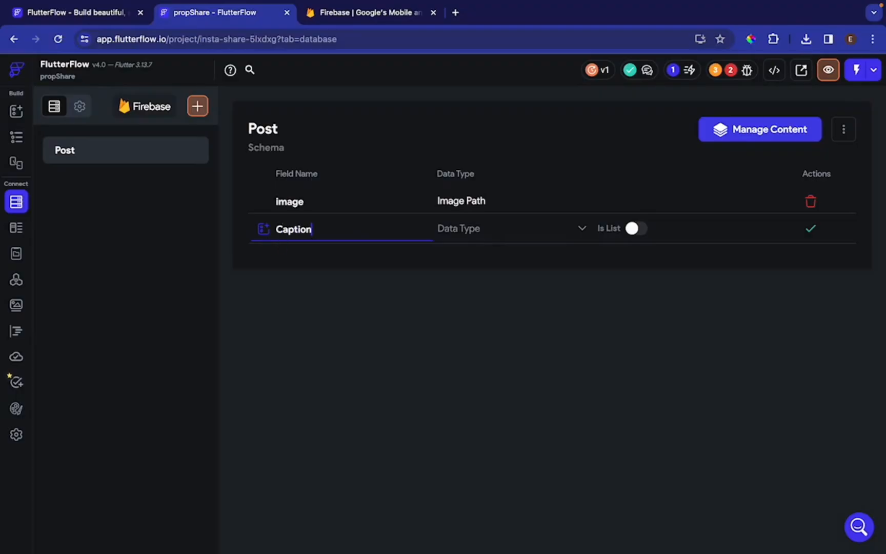
{"action": "left_click", "coordinate": [528, 234]}
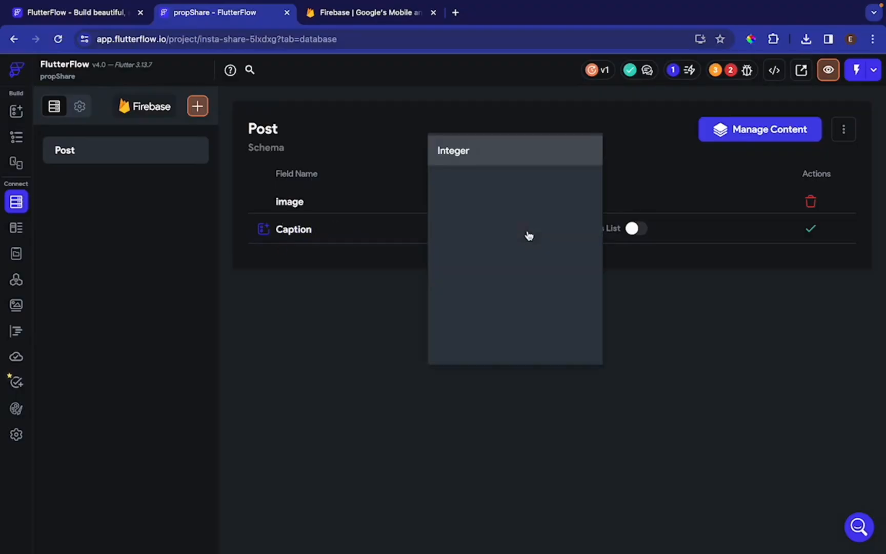
{"action": "left_click", "coordinate": [476, 211]}
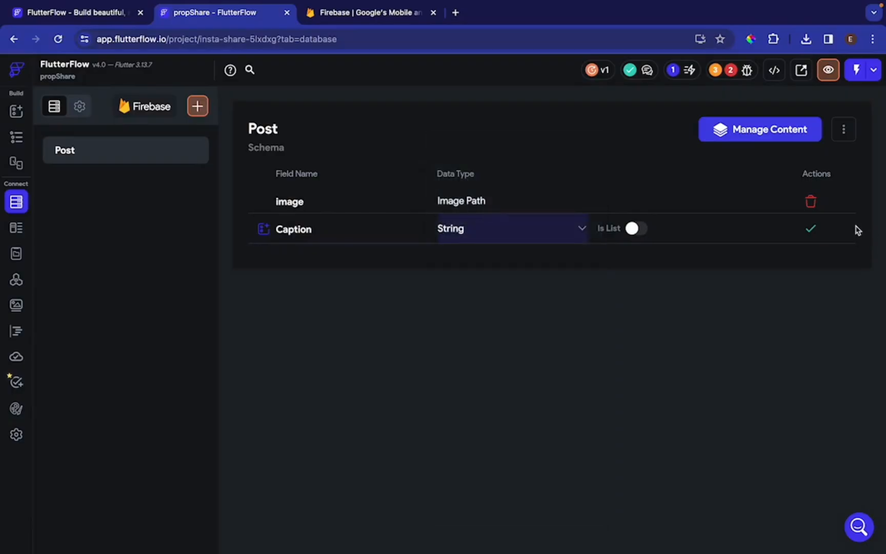
{"action": "left_click", "coordinate": [811, 229]}
Step: Add a Timestamp field of type Date Time to Post
{"action": "left_click", "coordinate": [309, 255]}
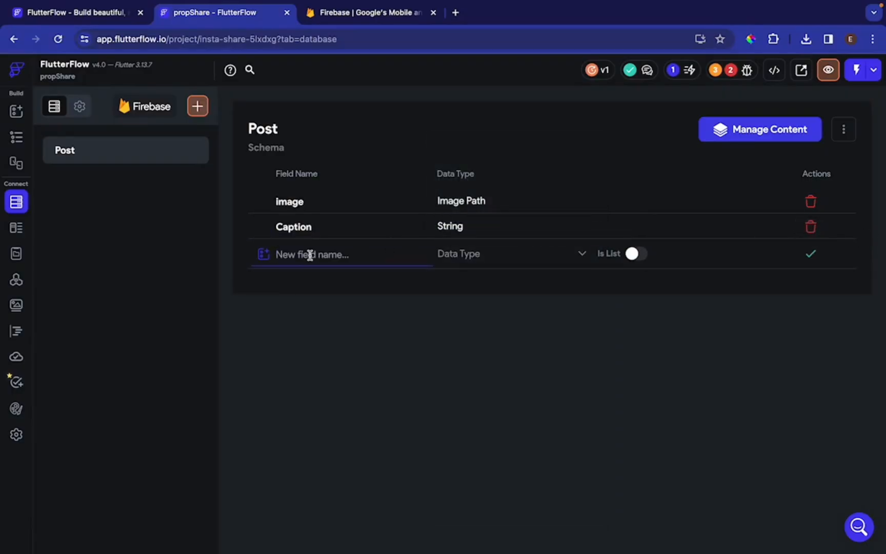
{"action": "type", "text": "Timestamp"}
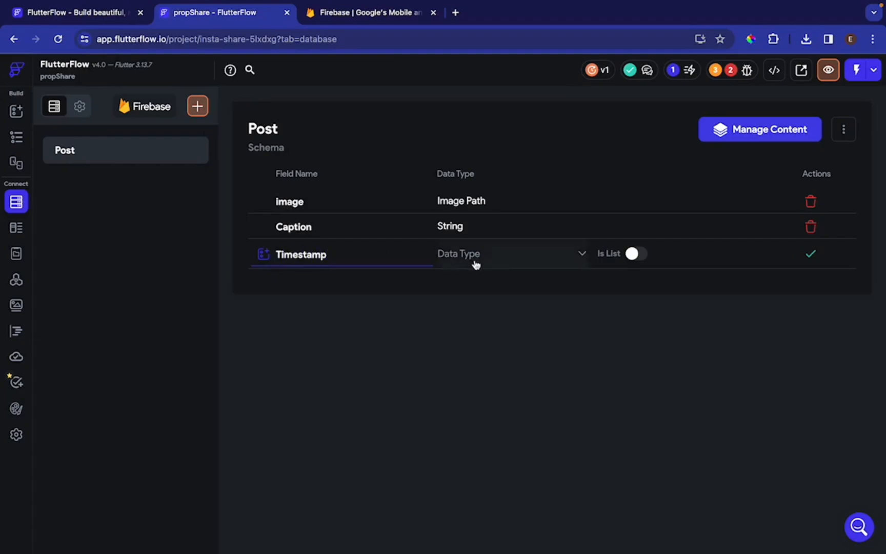
{"action": "left_click", "coordinate": [504, 260]}
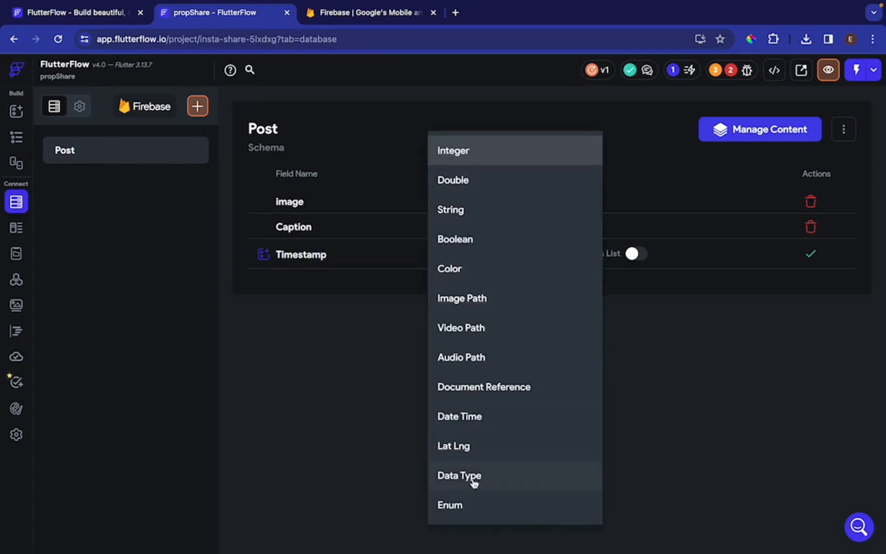
{"action": "left_click", "coordinate": [475, 418]}
{"action": "left_click", "coordinate": [811, 253]}
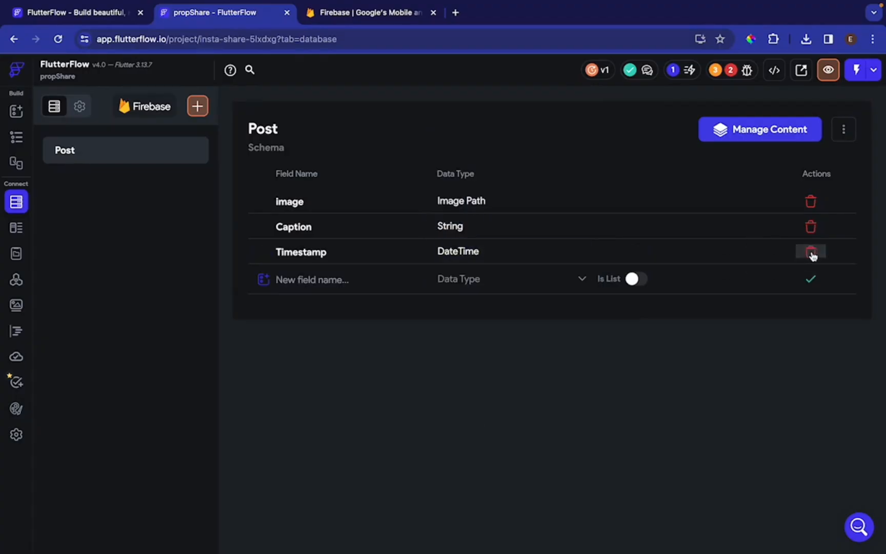
Step: Create a new collection named comments, starting its schema from scratch
{"action": "left_click", "coordinate": [197, 108]}
{"action": "type", "text": "comments"}
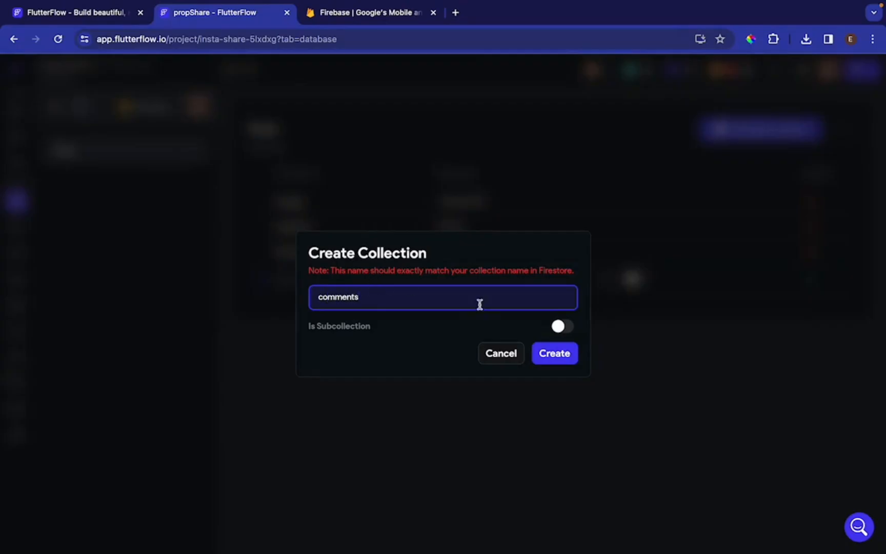
{"action": "left_click", "coordinate": [554, 354]}
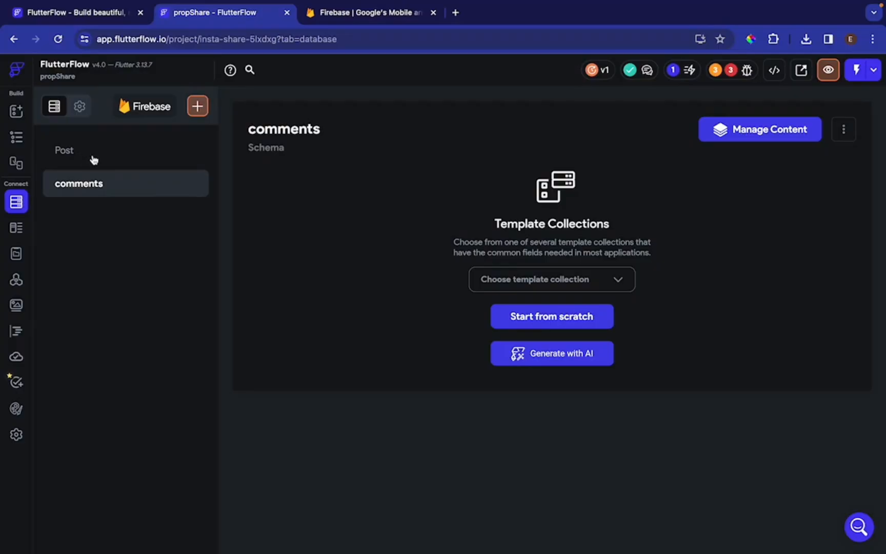
{"action": "left_click", "coordinate": [549, 319]}
Step: Add commentText as a String field and TimeStamp as a Date Time field
{"action": "left_click", "coordinate": [329, 207]}
{"action": "type", "text": "commentText"}
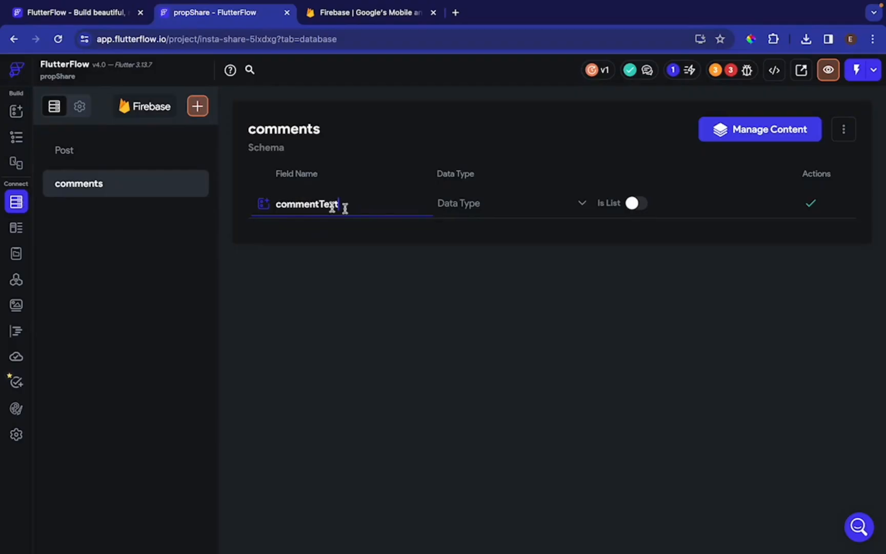
{"action": "left_click", "coordinate": [491, 204]}
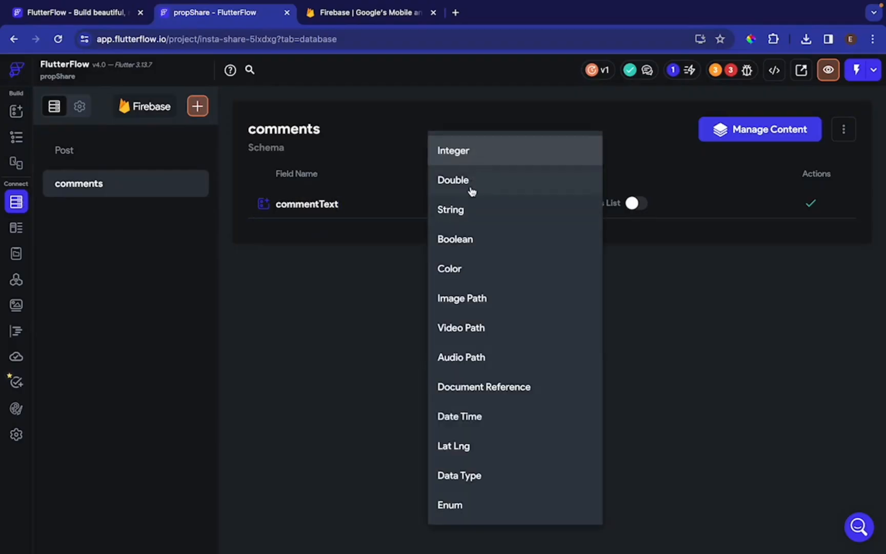
{"action": "left_click", "coordinate": [468, 210]}
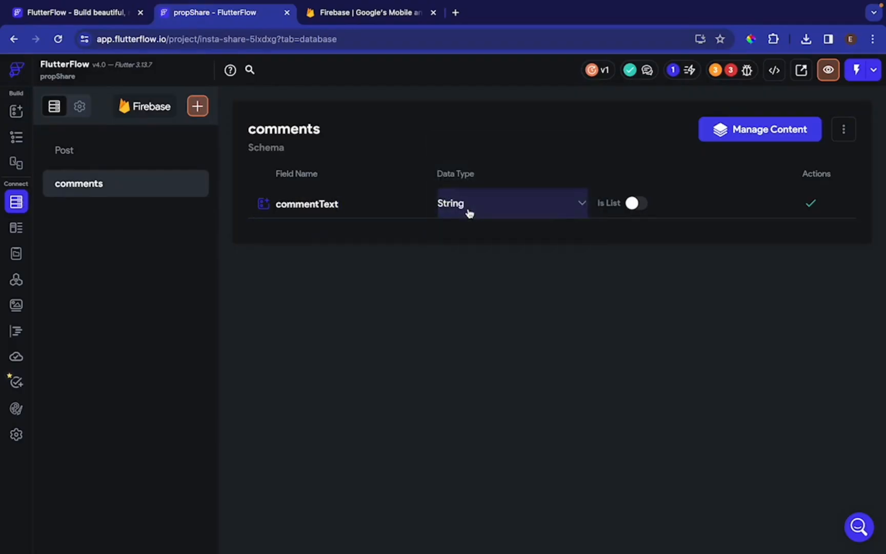
{"action": "left_click", "coordinate": [811, 204]}
{"action": "left_click", "coordinate": [317, 230]}
{"action": "type", "text": "TimeStamp"}
{"action": "left_click", "coordinate": [551, 234]}
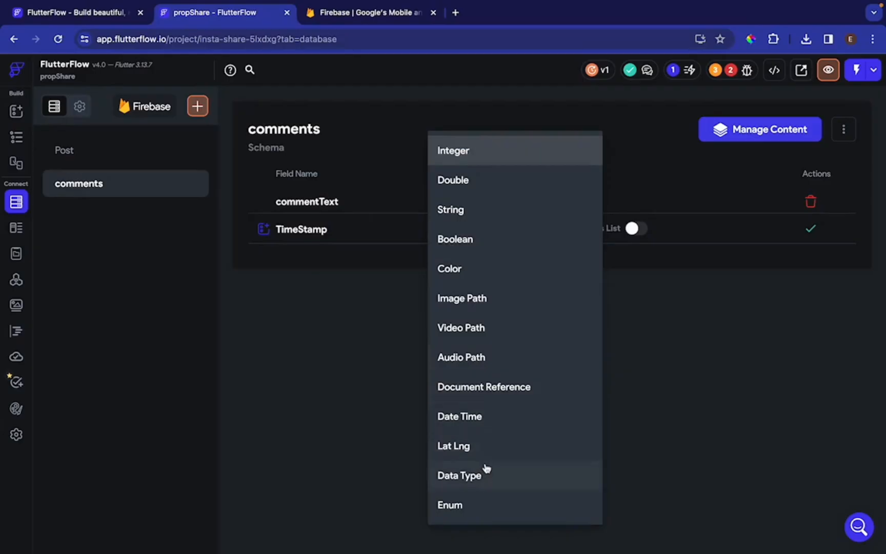
{"action": "left_click", "coordinate": [484, 417]}
{"action": "left_click", "coordinate": [811, 231]}
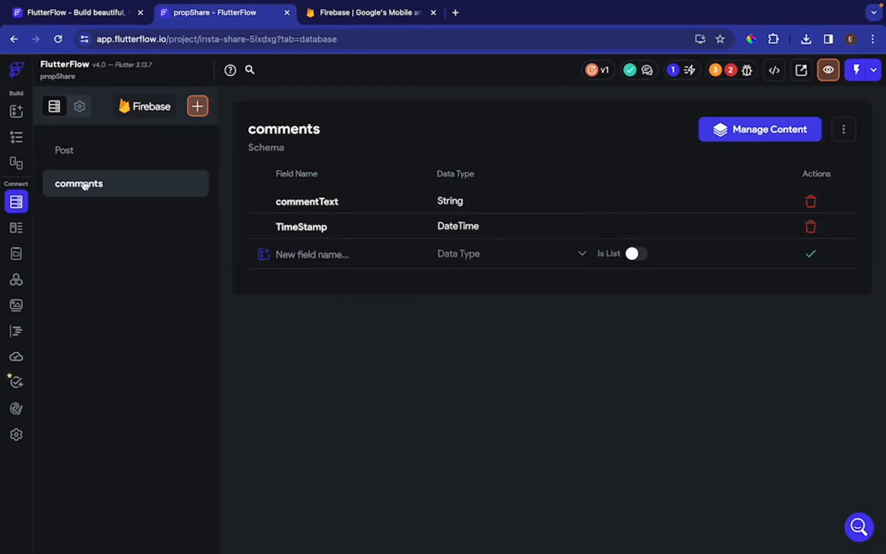
Step: Add post_reference as a Document Reference field with Post as its reference type
{"action": "left_click", "coordinate": [326, 254]}
{"action": "type", "text": "post"}
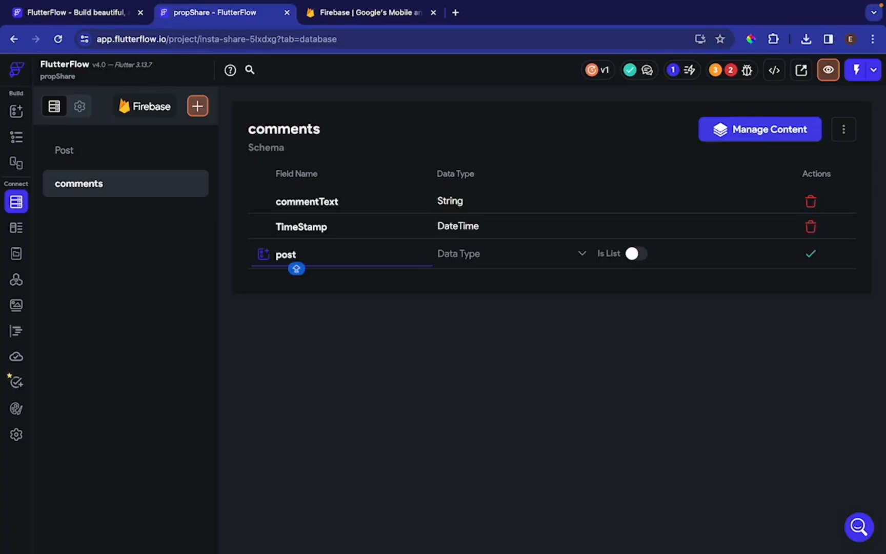
{"action": "type", "text": "_reference"}
{"action": "left_click", "coordinate": [531, 254]}
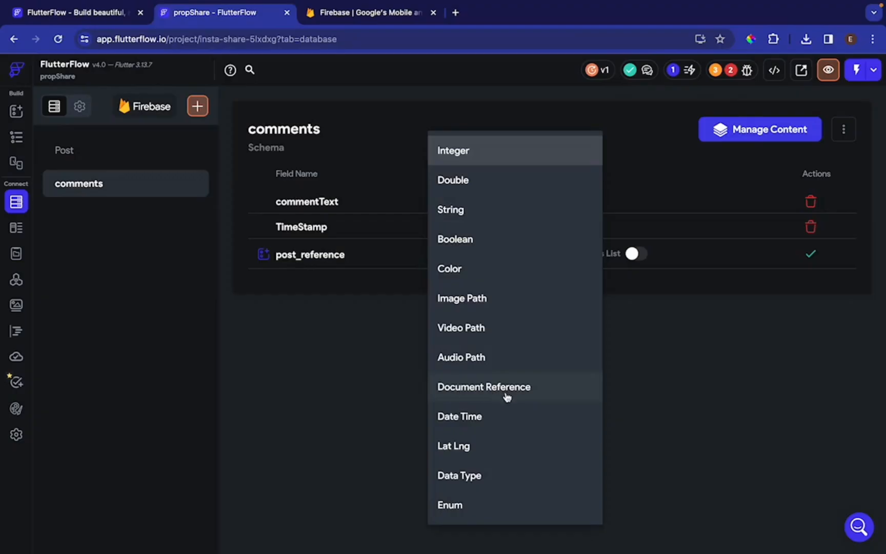
{"action": "left_click", "coordinate": [500, 389]}
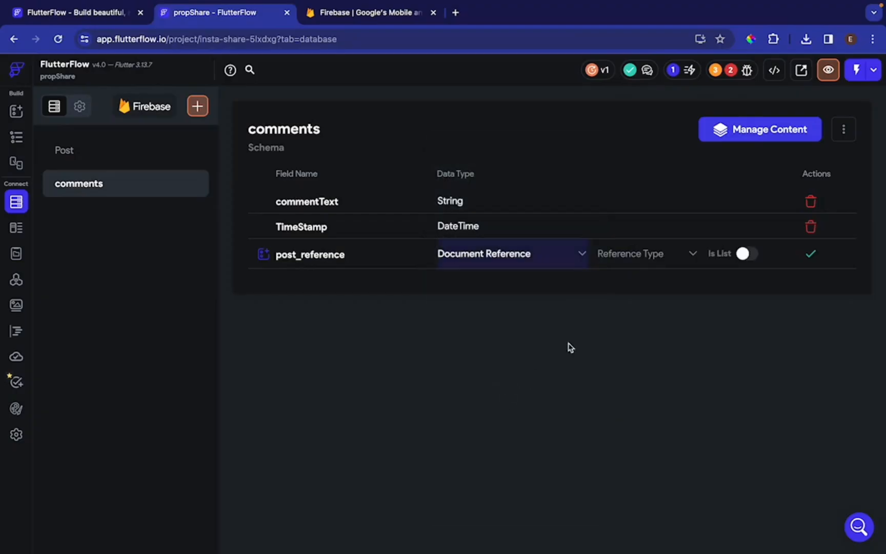
{"action": "left_click", "coordinate": [654, 254]}
{"action": "left_click", "coordinate": [637, 257]}
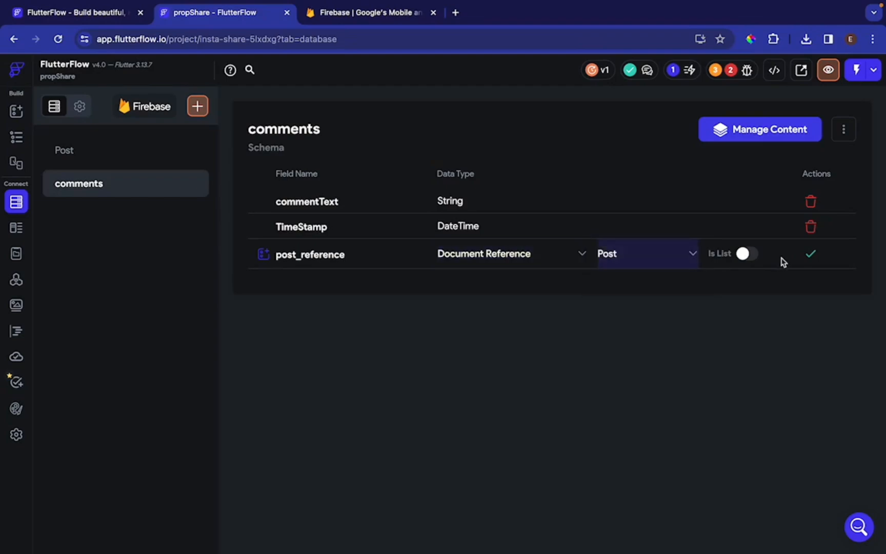
{"action": "left_click", "coordinate": [811, 254]}
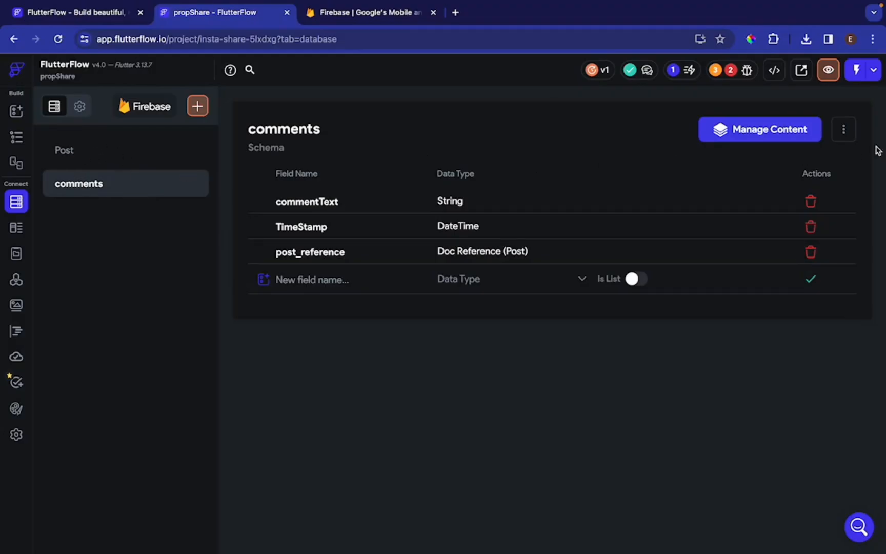
Step: Delete the standalone comments collection
{"action": "left_click", "coordinate": [843, 129]}
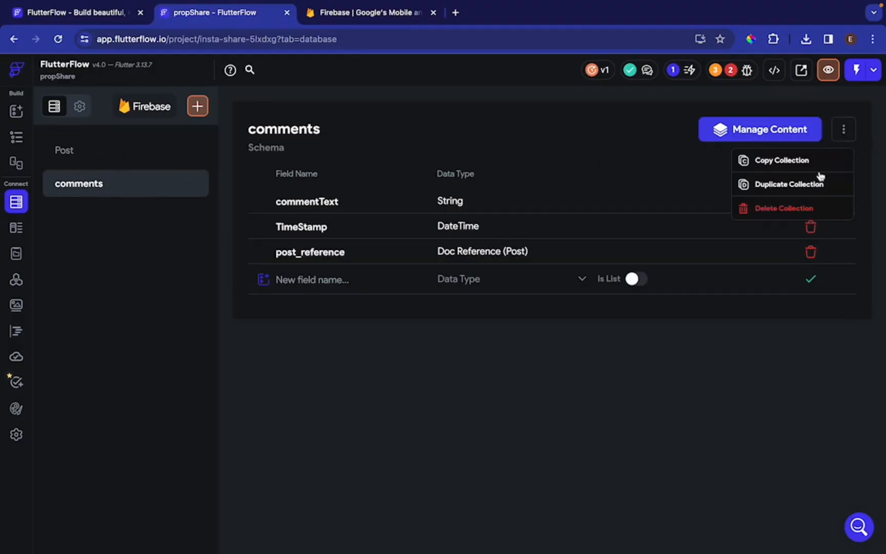
{"action": "left_click", "coordinate": [792, 214]}
{"action": "left_click", "coordinate": [540, 331]}
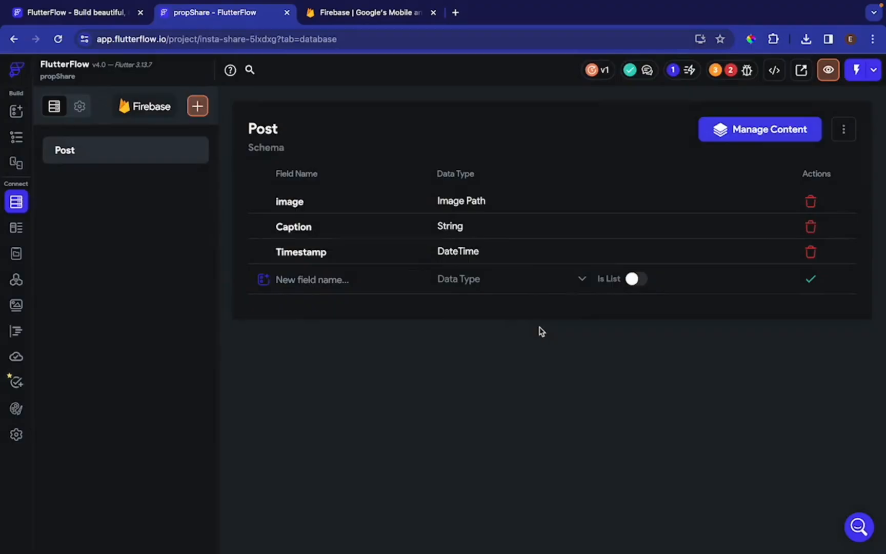
Step: Create a new comments collection as a subcollection of Post
{"action": "left_click", "coordinate": [197, 106]}
{"action": "type", "text": "comments"}
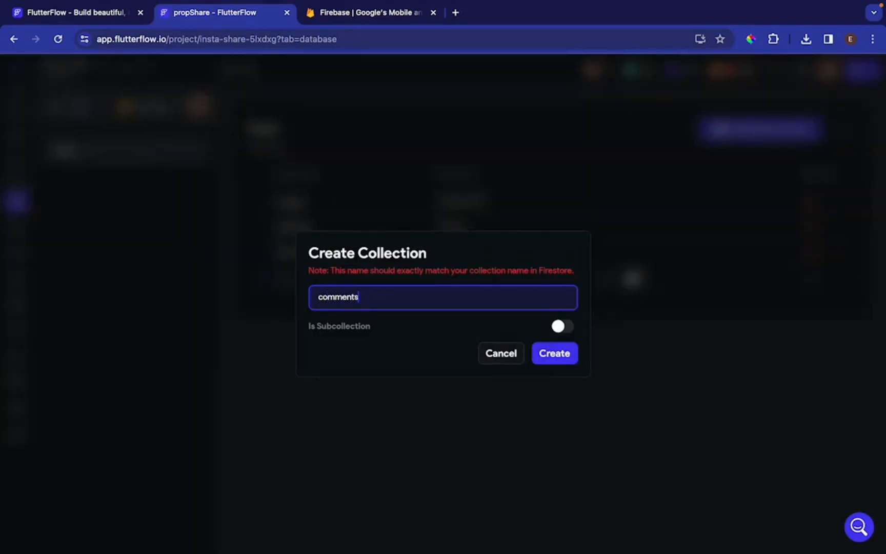
{"action": "left_click", "coordinate": [569, 327]}
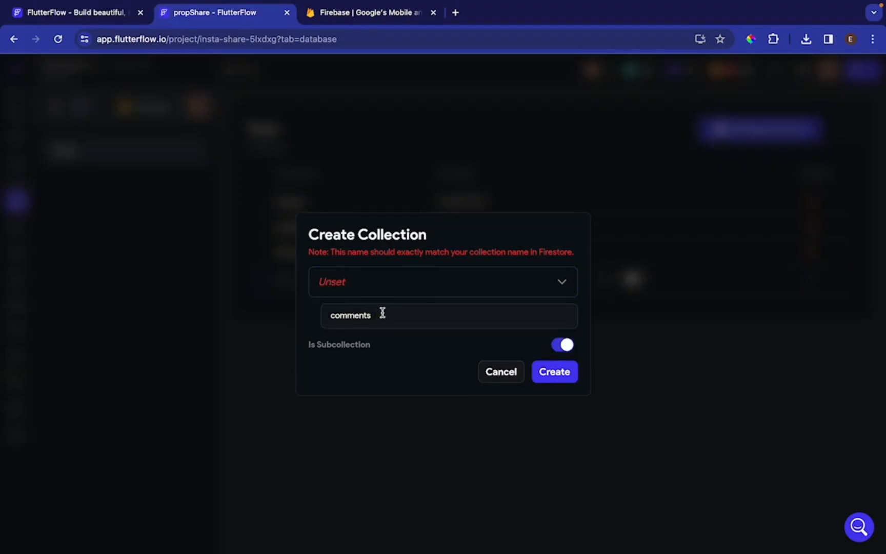
{"action": "left_click", "coordinate": [402, 283]}
{"action": "left_click", "coordinate": [345, 285]}
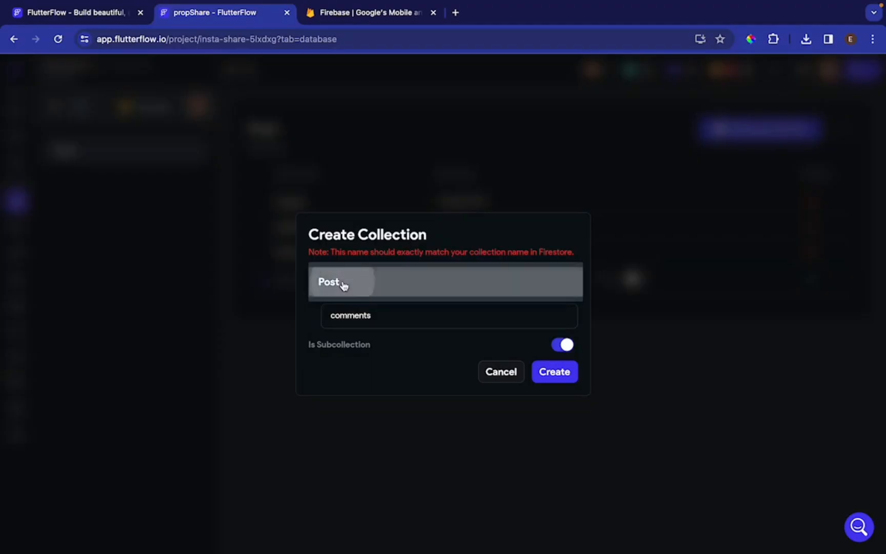
{"action": "left_click", "coordinate": [563, 373]}
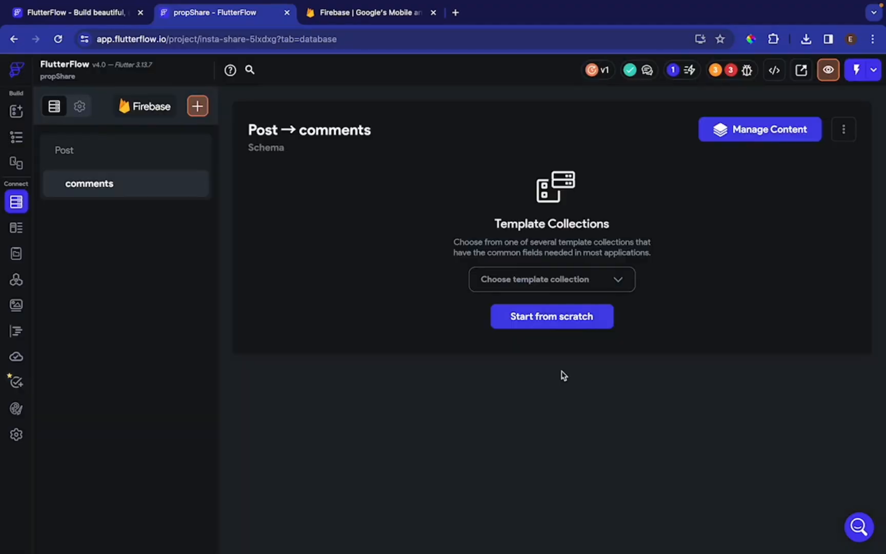
Step: Open Post's comments subcollection, start from scratch, and add comment_text as String
{"action": "left_click", "coordinate": [86, 153]}
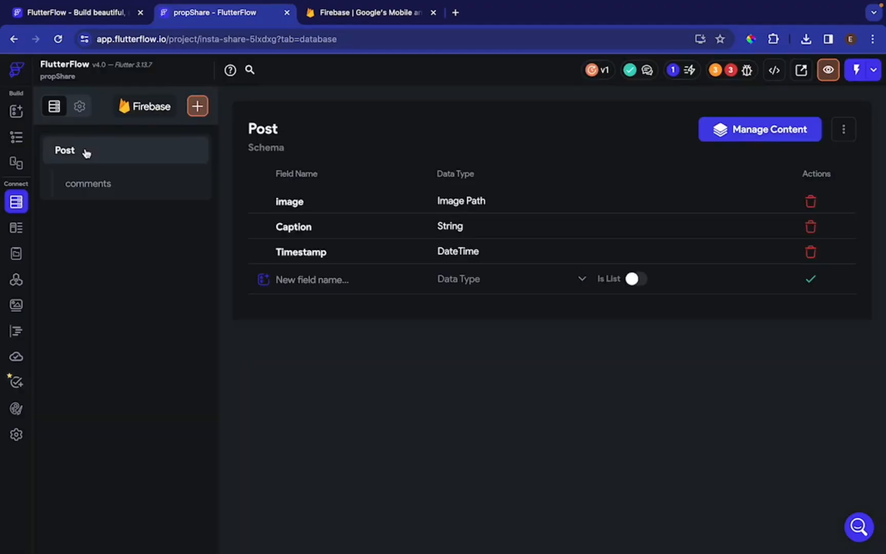
{"action": "left_click", "coordinate": [103, 183]}
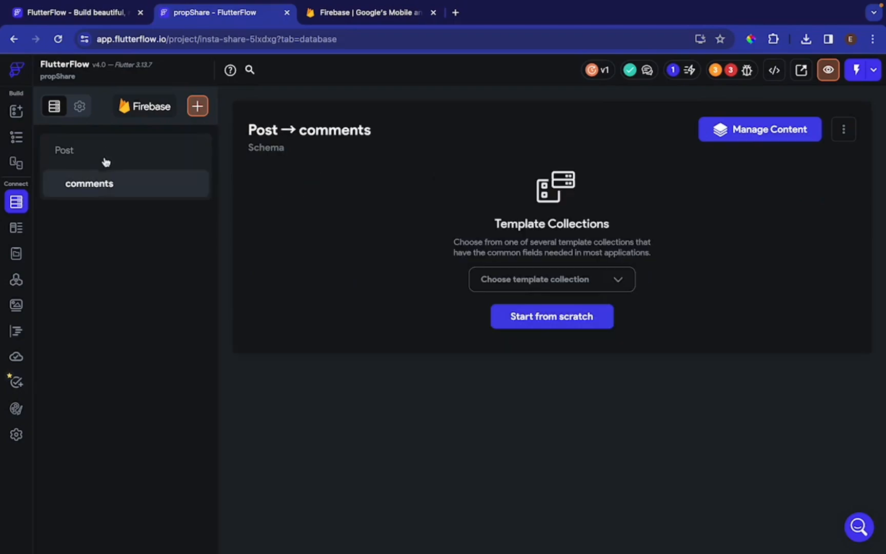
{"action": "left_click", "coordinate": [552, 320]}
{"action": "left_click", "coordinate": [351, 201]}
{"action": "type", "text": "comment_text"}
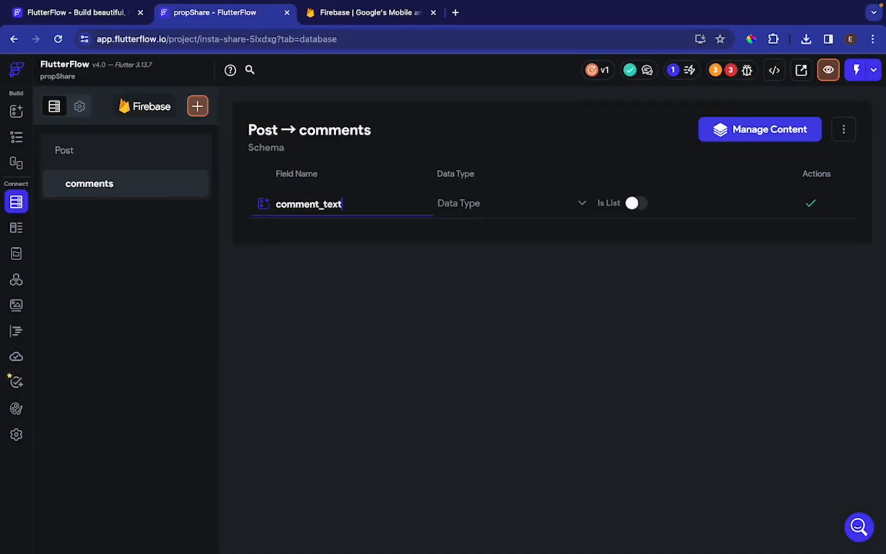
{"action": "left_click", "coordinate": [477, 208]}
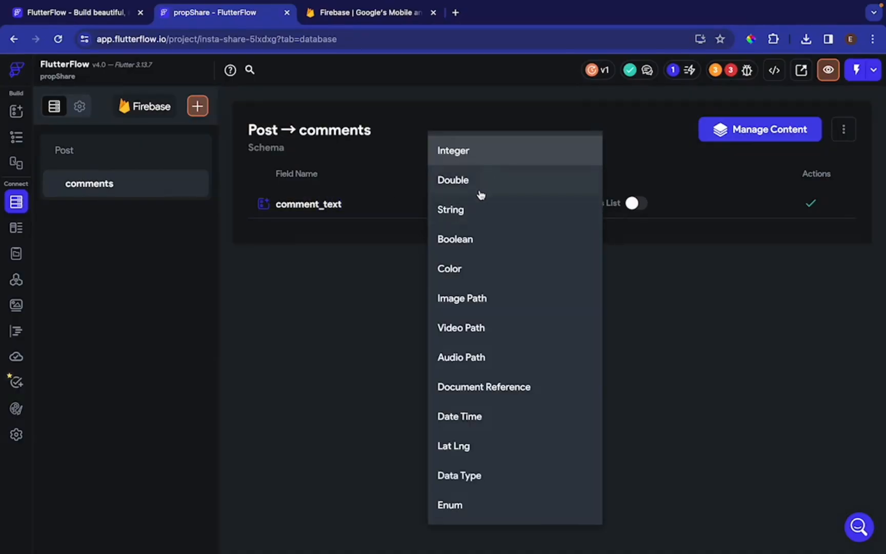
{"action": "left_click", "coordinate": [475, 210]}
{"action": "left_click", "coordinate": [812, 204]}
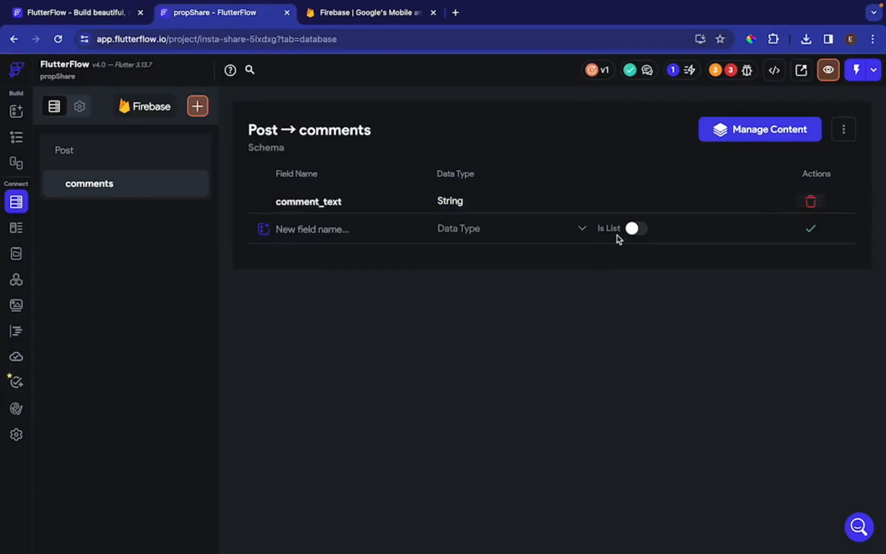
Step: Add a timeStamp field of type Date Time, replacing the mistyped name
{"action": "left_click", "coordinate": [338, 229]}
{"action": "type", "text": "date"}
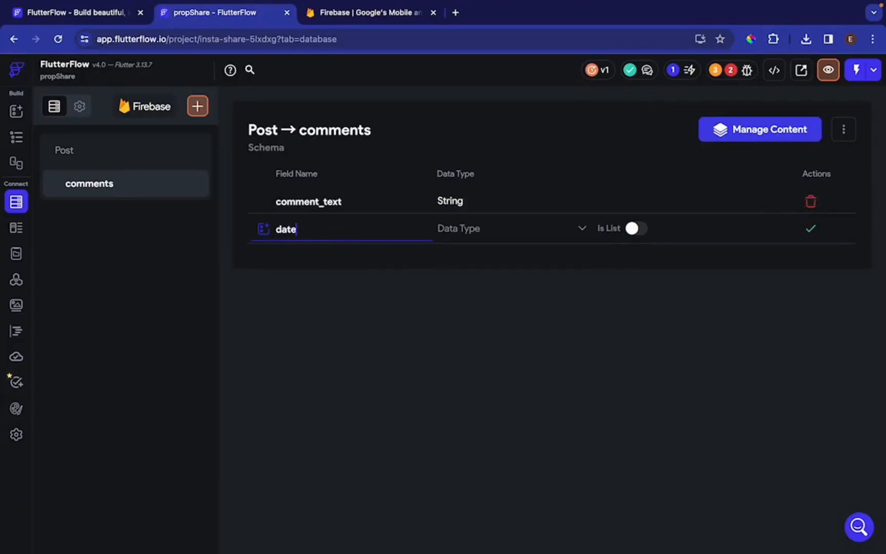
{"action": "key", "text": "ctrl+a"}
{"action": "type", "text": "timeStam"}
{"action": "left_click", "coordinate": [520, 237]}
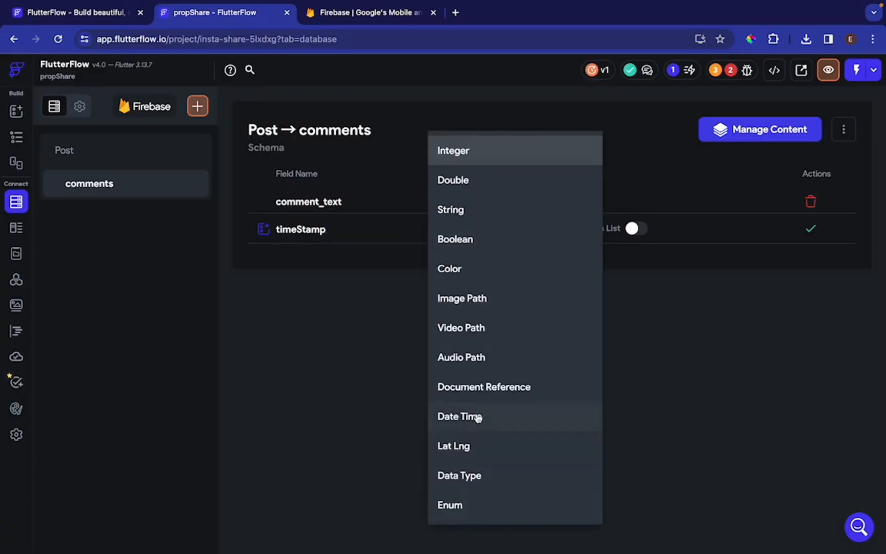
{"action": "left_click", "coordinate": [479, 417]}
{"action": "left_click", "coordinate": [811, 229]}
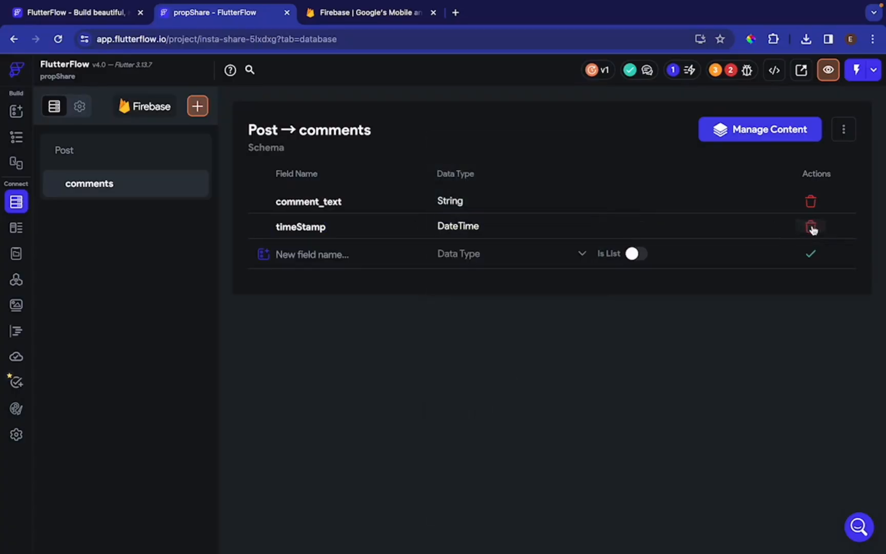
{"action": "left_click", "coordinate": [322, 261]}
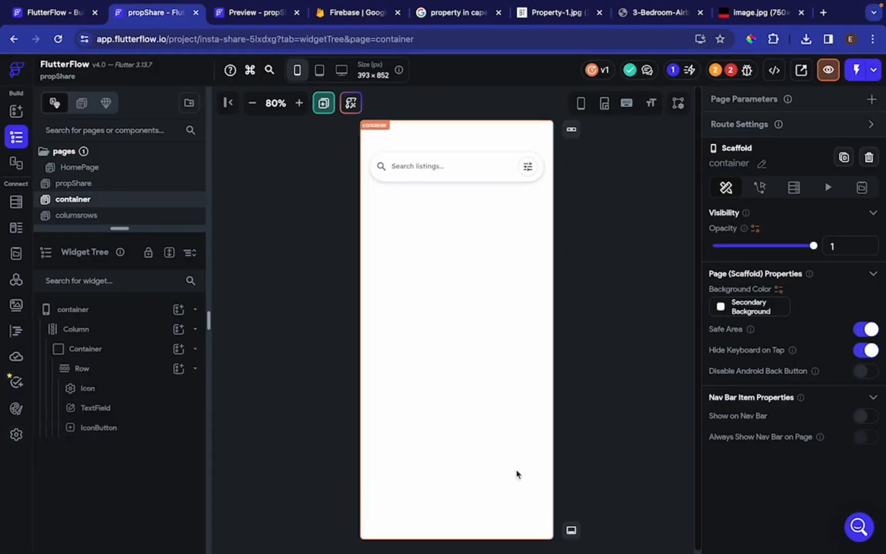
Step: Open the Firestore panel from the left rail, showing No Collections Created
{"action": "left_click", "coordinate": [15, 204]}
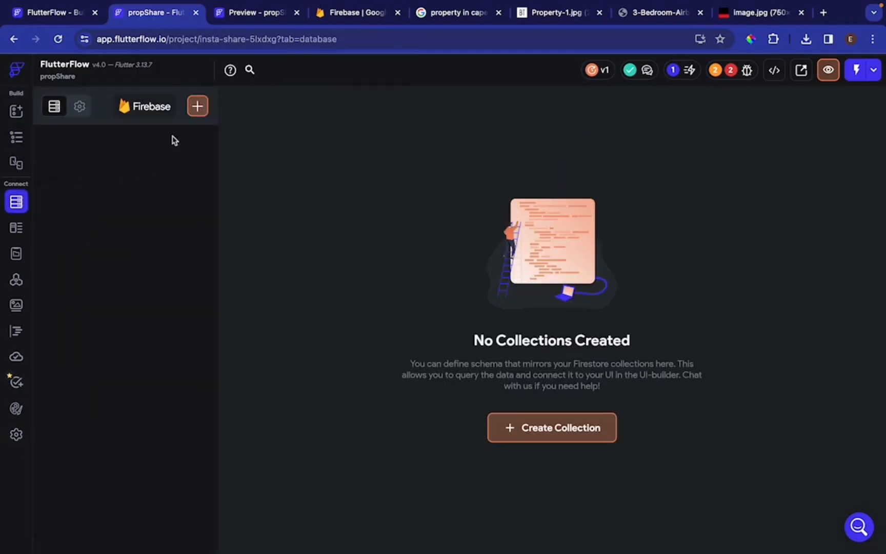
Step: Create a property collection and start its schema from scratch
{"action": "left_click", "coordinate": [198, 108]}
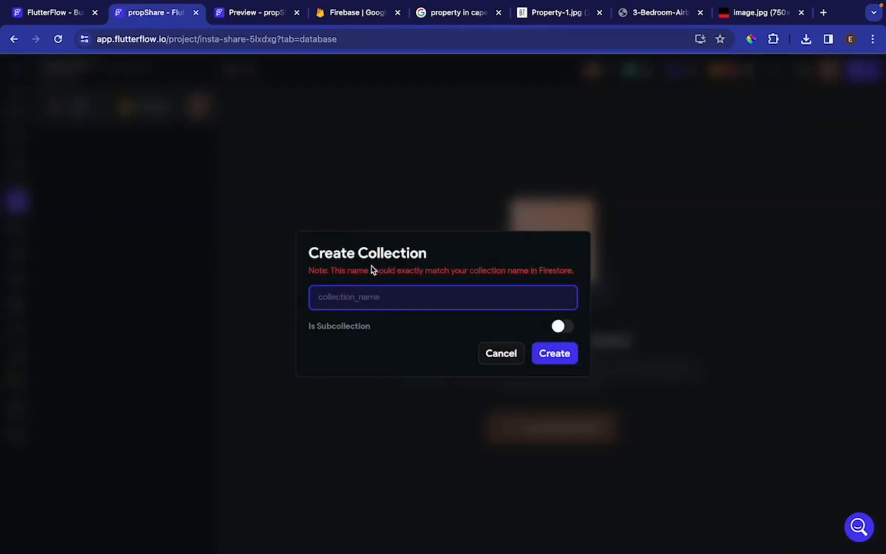
{"action": "type", "text": "property"}
{"action": "left_click", "coordinate": [568, 354]}
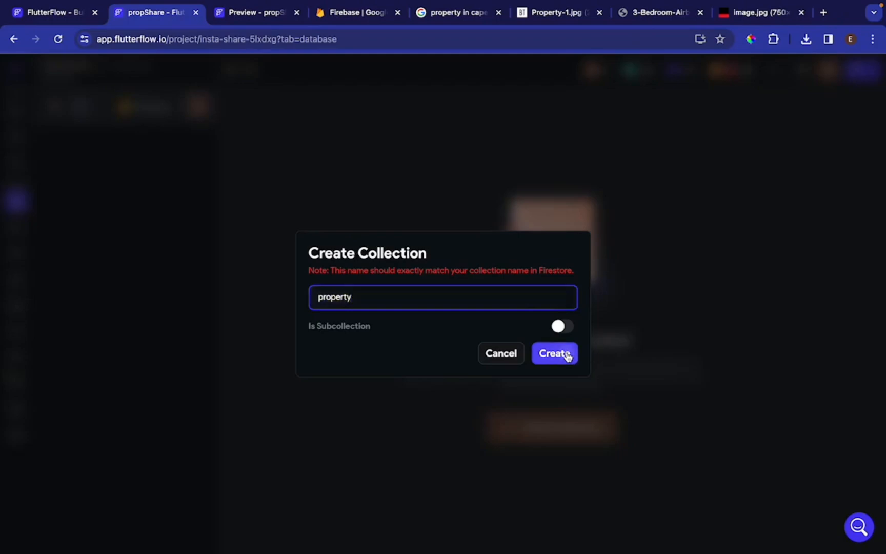
{"action": "left_click", "coordinate": [549, 318]}
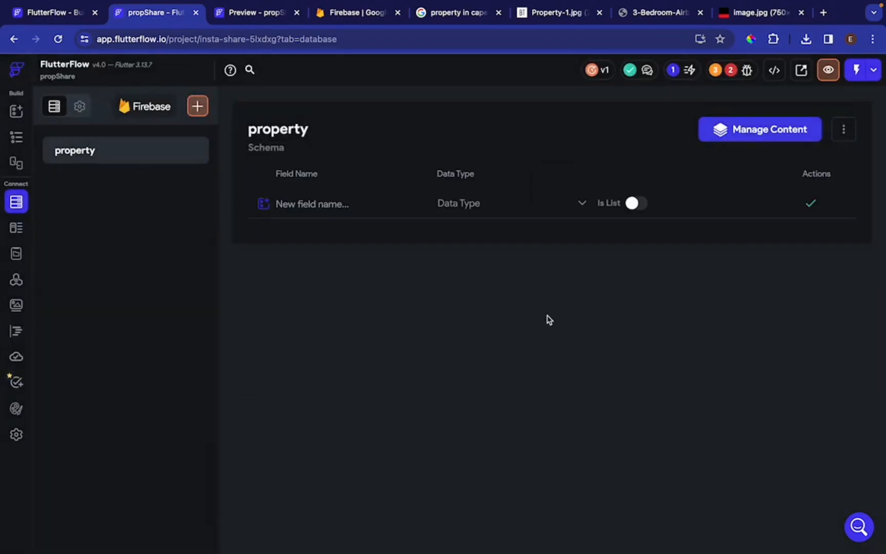
Step: Add coverImage (Image Path) and address (String) fields, then open Manage Content
{"action": "left_click", "coordinate": [348, 205]}
{"action": "type", "text": "cover"}
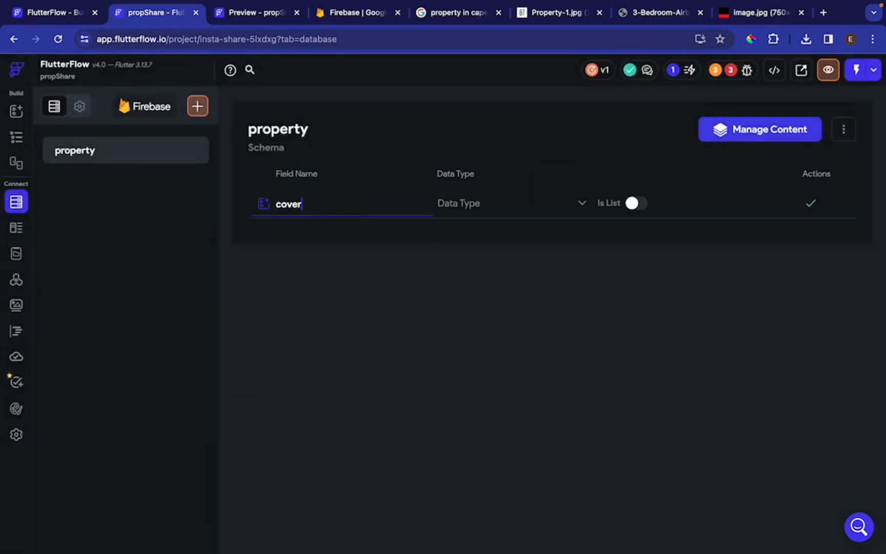
{"action": "type", "text": "Image"}
{"action": "left_click", "coordinate": [525, 204]}
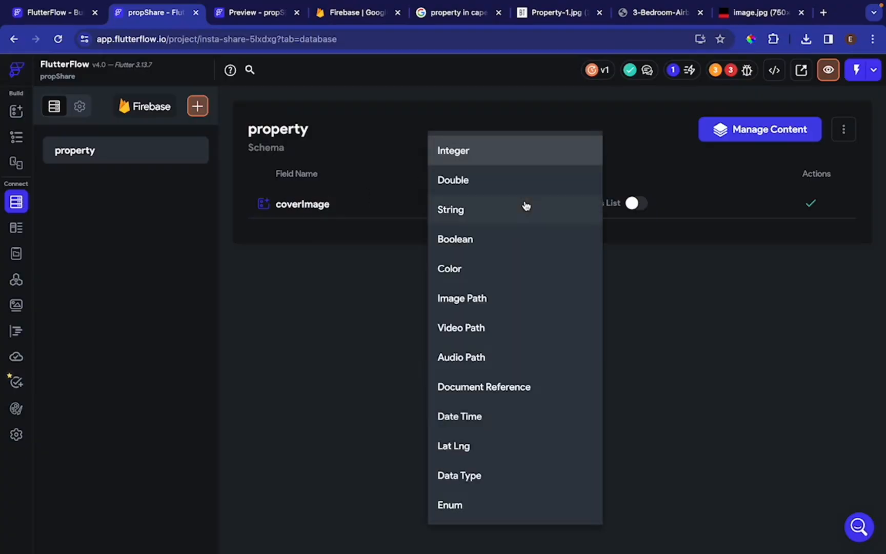
{"action": "left_click", "coordinate": [481, 298]}
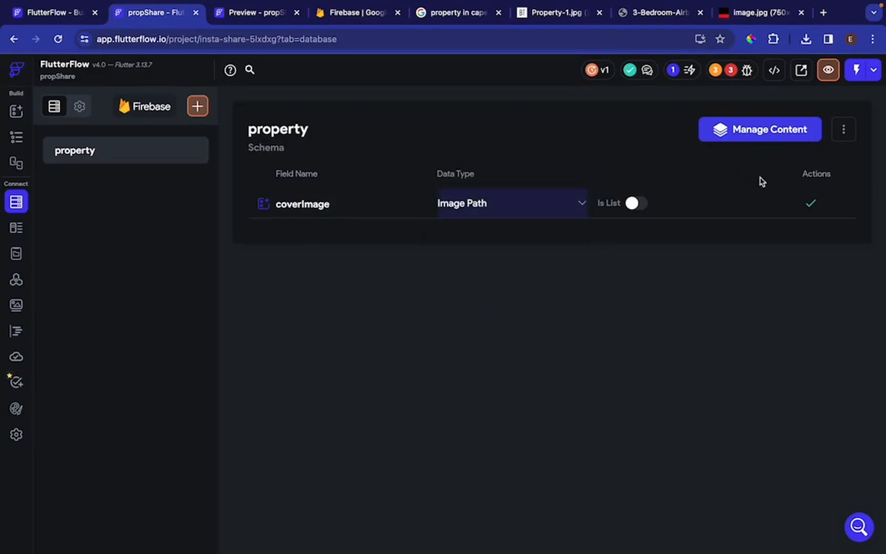
{"action": "left_click", "coordinate": [811, 206]}
{"action": "left_click", "coordinate": [322, 229]}
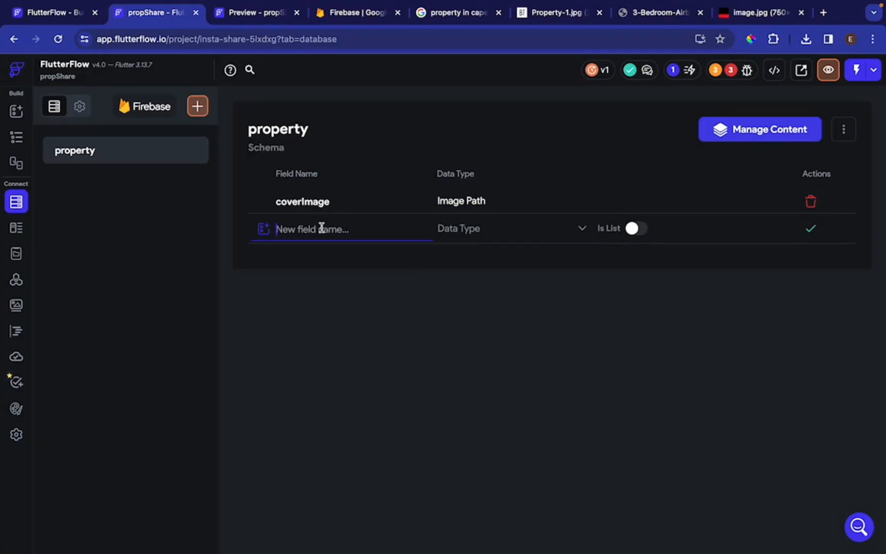
{"action": "type", "text": "ad"}
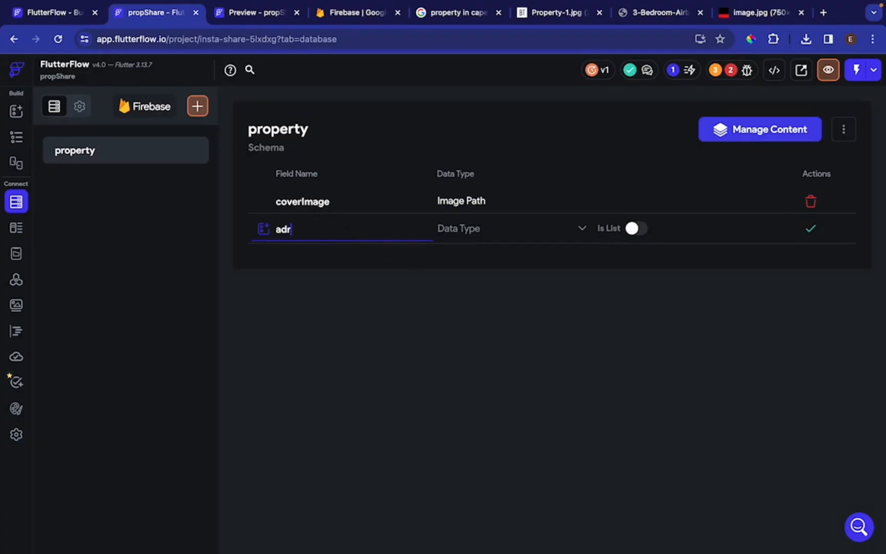
{"action": "type", "text": "dress"}
{"action": "left_click", "coordinate": [486, 231]}
{"action": "left_click", "coordinate": [468, 212]}
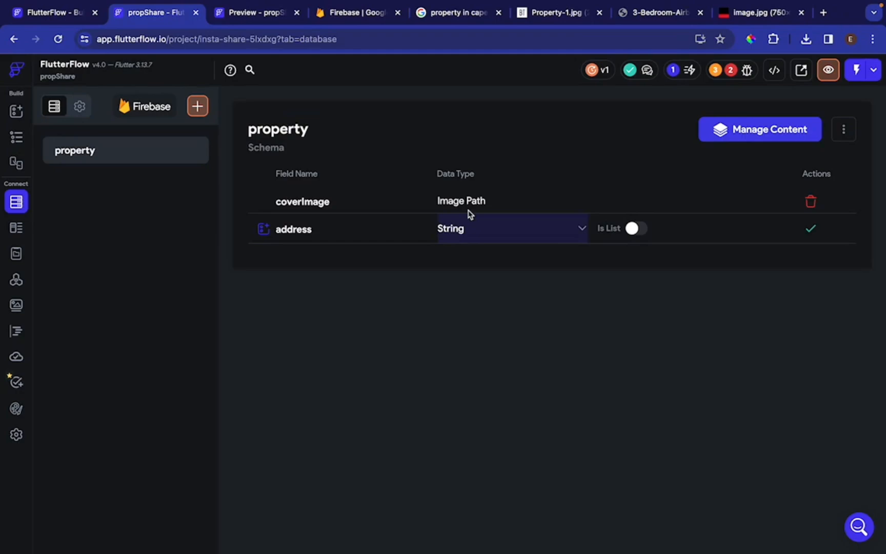
{"action": "left_click", "coordinate": [810, 232]}
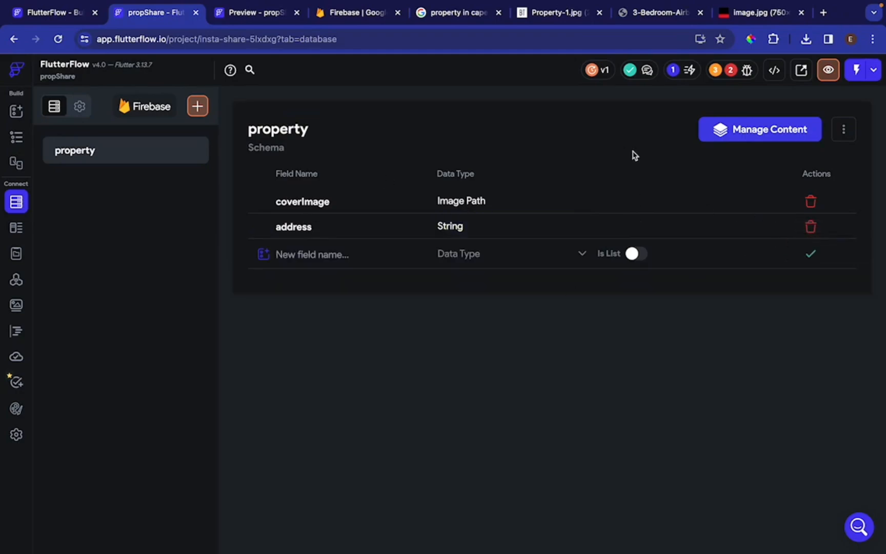
{"action": "left_click", "coordinate": [756, 136]}
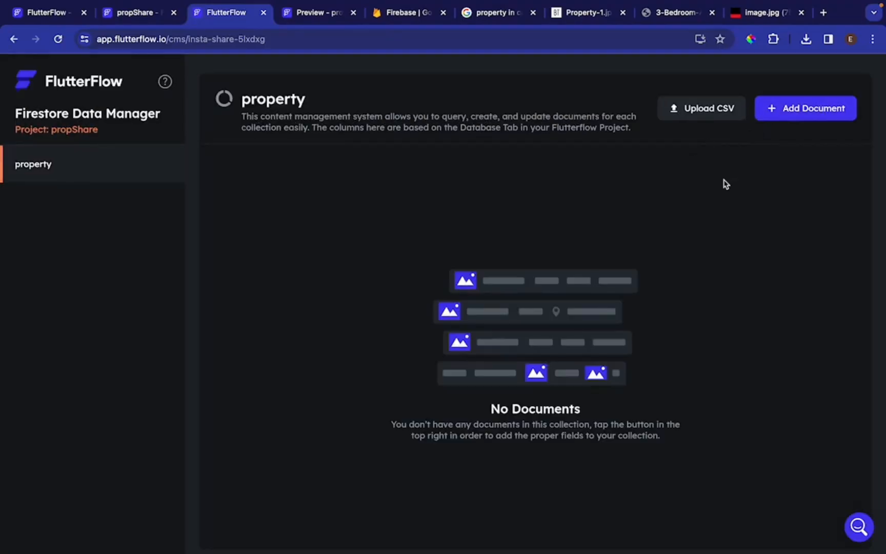
Step: Start a new property document and paste a property photo's web address as its cover image URL
{"action": "left_click", "coordinate": [799, 114]}
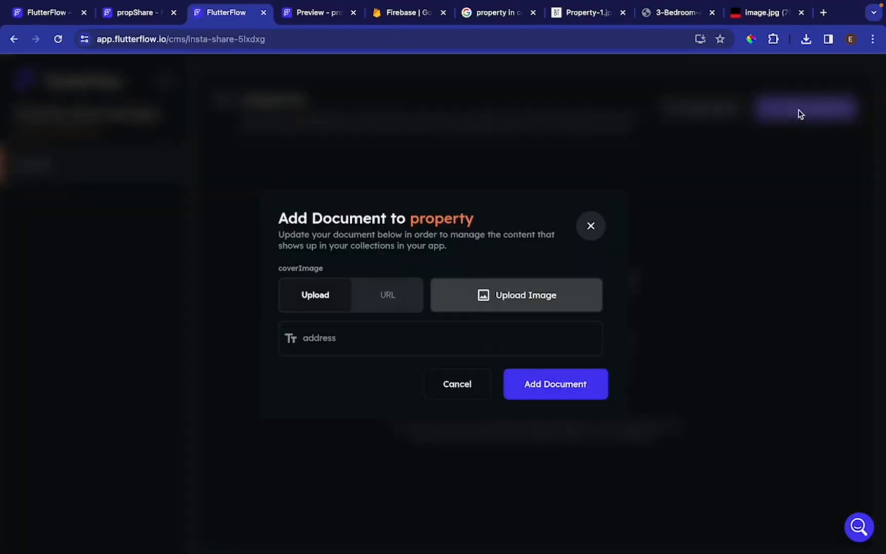
{"action": "left_click", "coordinate": [390, 300]}
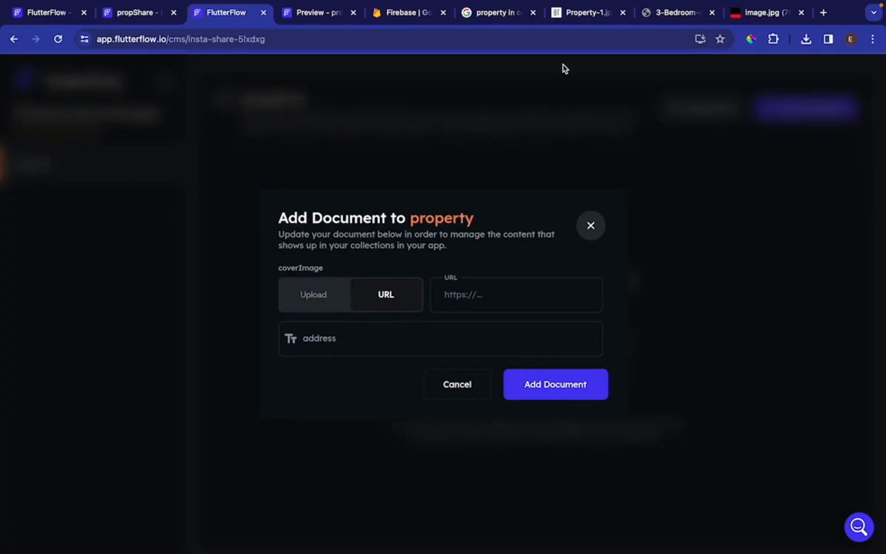
{"action": "left_click", "coordinate": [589, 15]}
{"action": "left_click", "coordinate": [479, 40]}
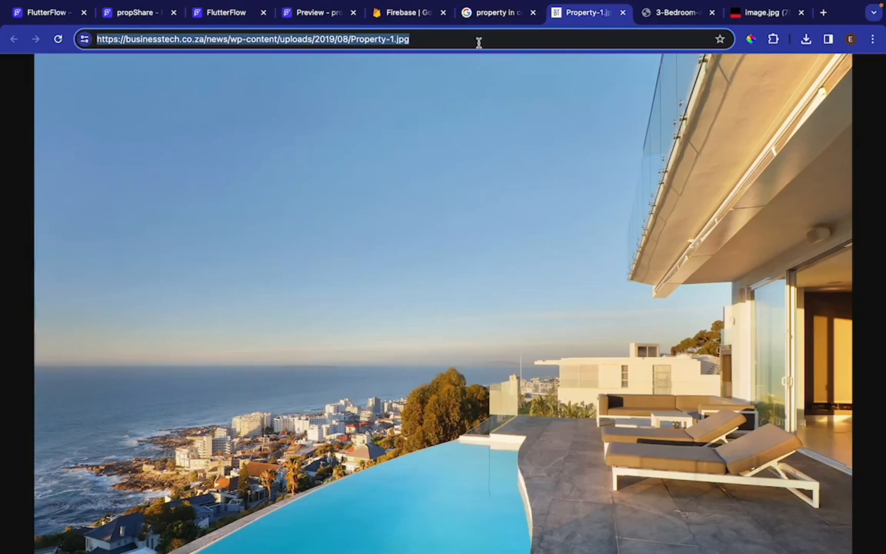
{"action": "key", "text": "ctrl+c"}
{"action": "left_click", "coordinate": [215, 16]}
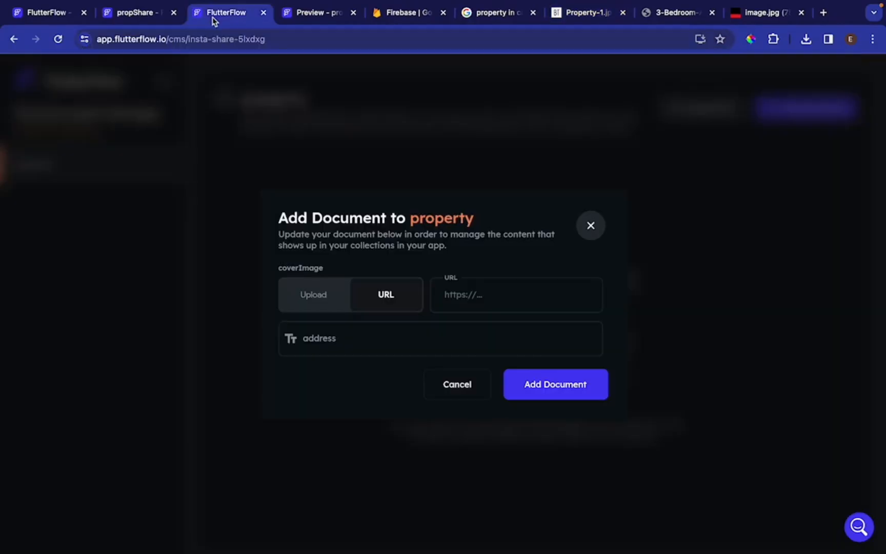
{"action": "left_click", "coordinate": [464, 297]}
{"action": "key", "text": "ctrl+v"}
Step: Enter the address 'Cape Town, SA', add the document, and return to the schema
{"action": "left_click", "coordinate": [334, 352]}
{"action": "type", "text": "Ca"}
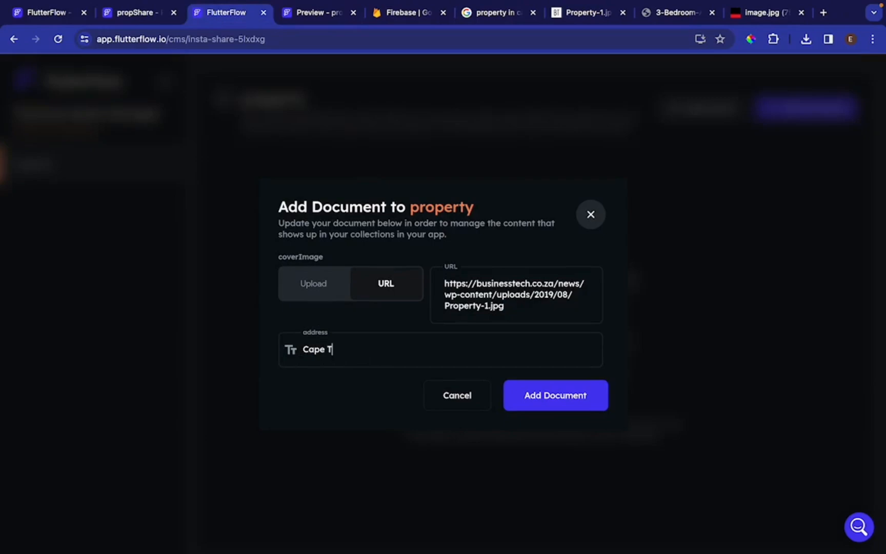
{"action": "type", "text": "pe Town, SA"}
{"action": "left_click", "coordinate": [572, 401]}
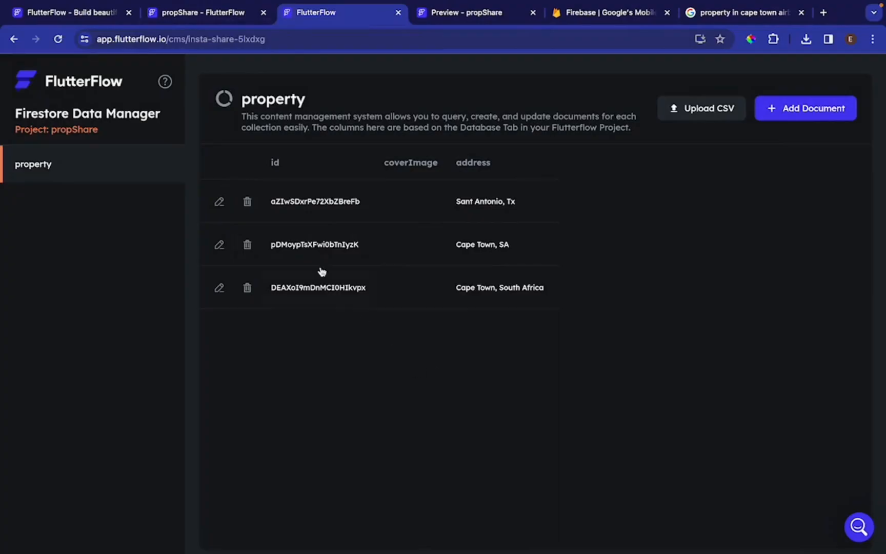
{"action": "left_click", "coordinate": [201, 20]}
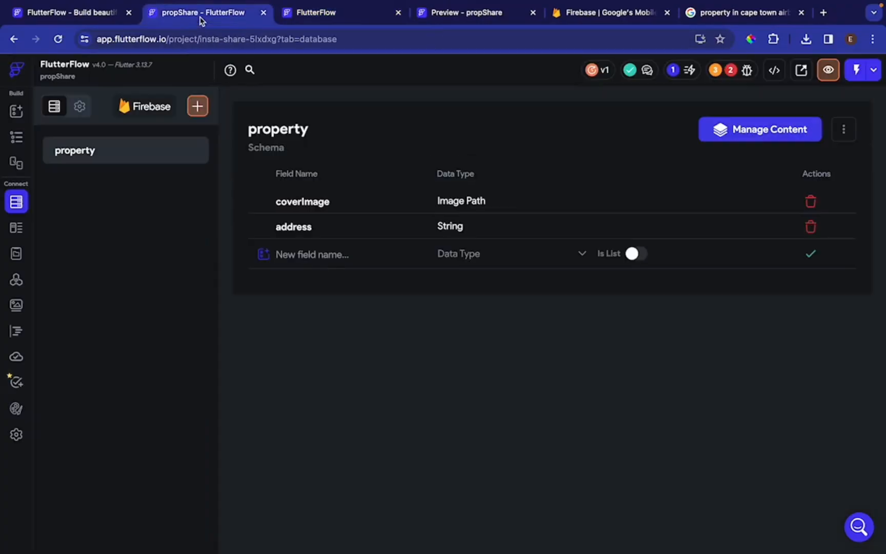
Step: Show the container page's widget tree and select its outer Column
{"action": "left_click", "coordinate": [16, 137]}
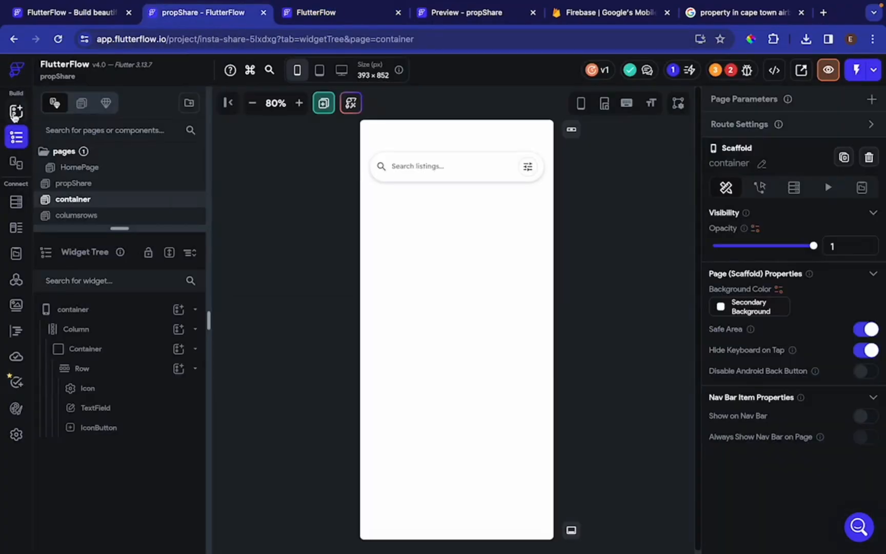
{"action": "left_click", "coordinate": [95, 330]}
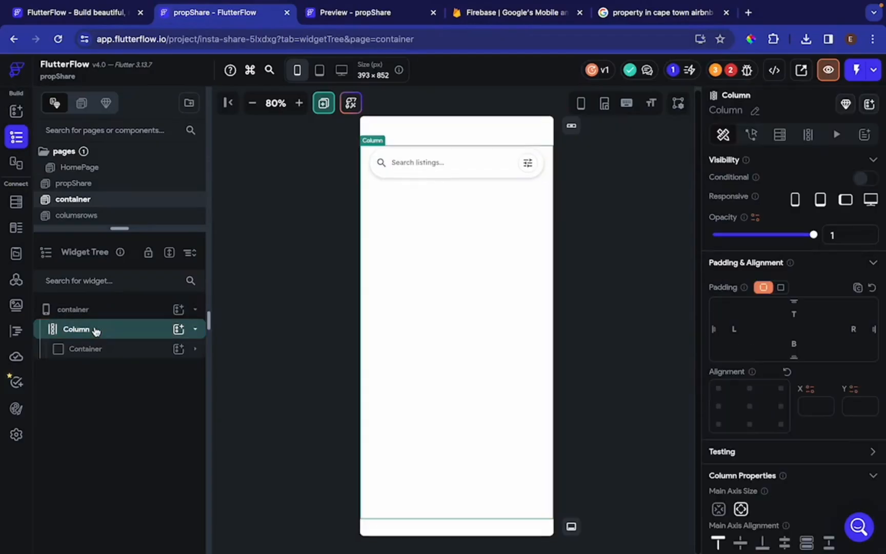
{"action": "left_click", "coordinate": [113, 352]}
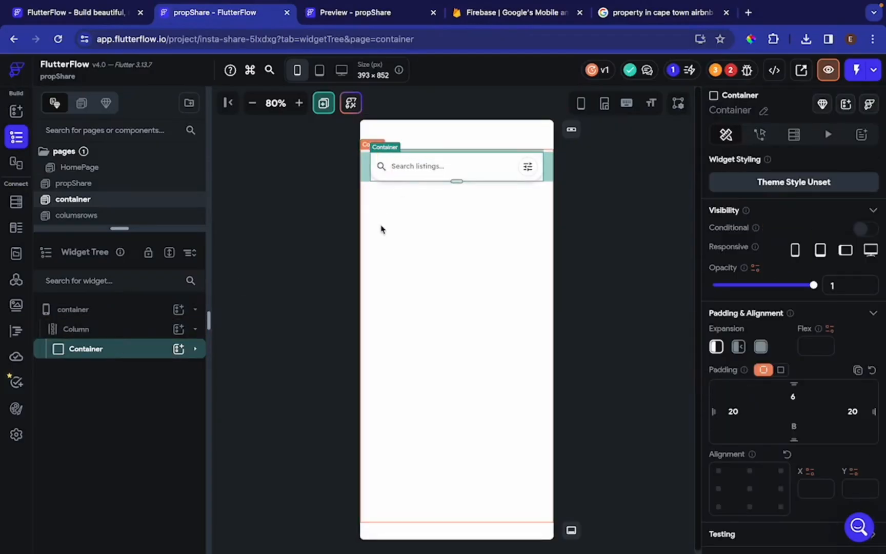
{"action": "left_click", "coordinate": [113, 330]}
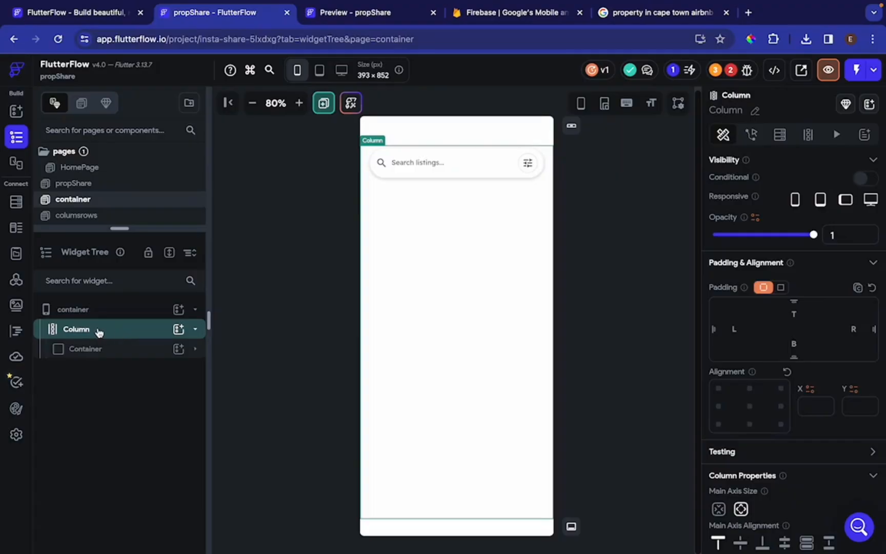
Step: Add a Column below the search bar, a Container inside it, and a Column inside that Container
{"action": "left_click", "coordinate": [179, 329]}
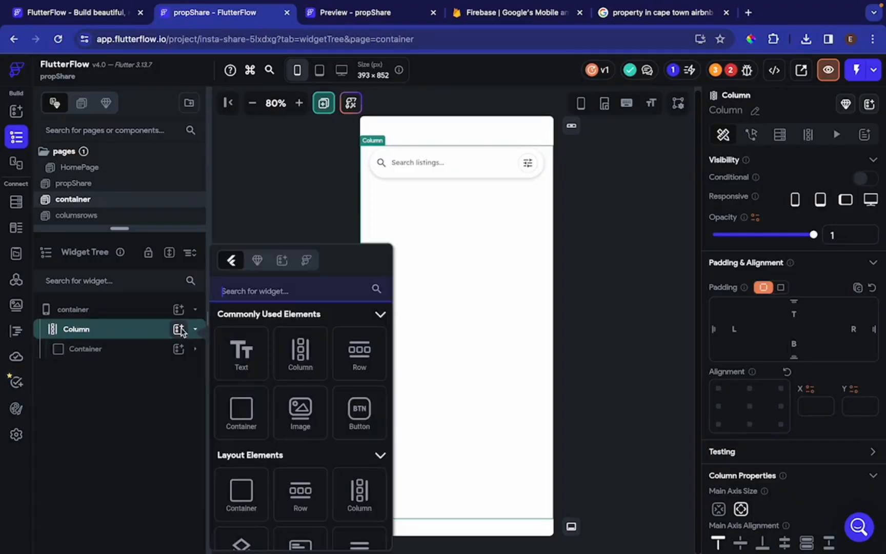
{"action": "left_click", "coordinate": [303, 362]}
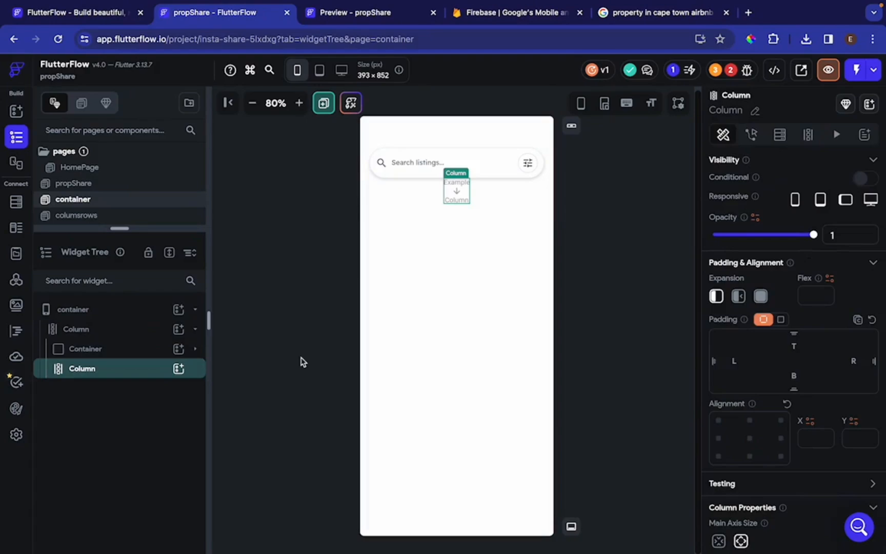
{"action": "left_click", "coordinate": [178, 369]}
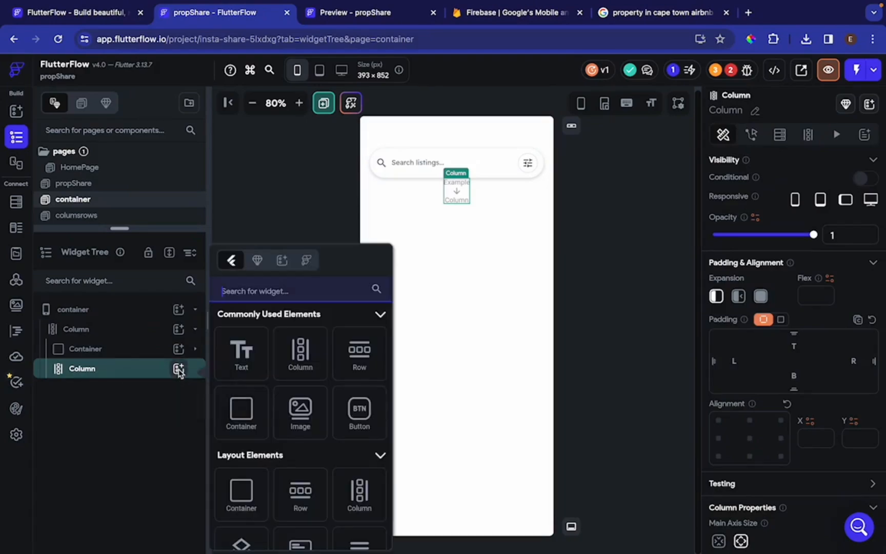
{"action": "left_click", "coordinate": [237, 417]}
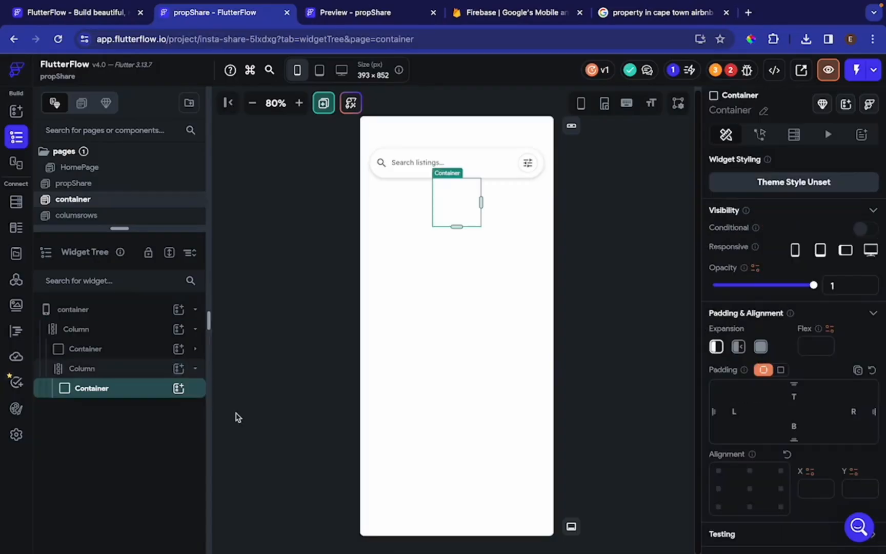
{"action": "left_click", "coordinate": [178, 389]}
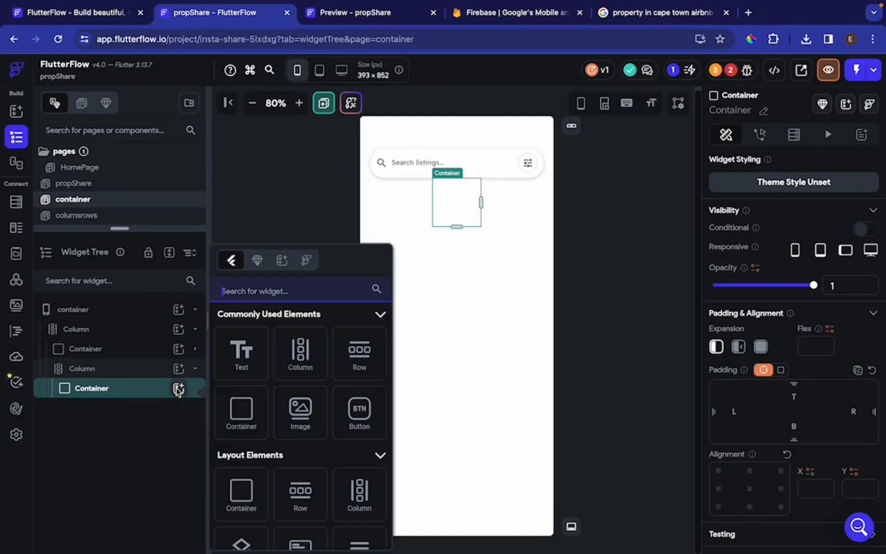
{"action": "left_click", "coordinate": [301, 353]}
{"action": "left_click", "coordinate": [348, 15]}
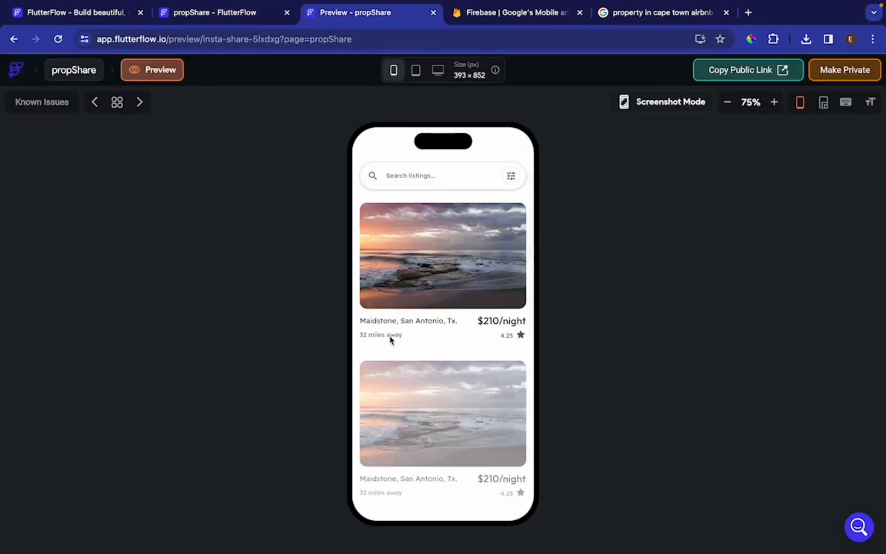
{"action": "left_click", "coordinate": [232, 15]}
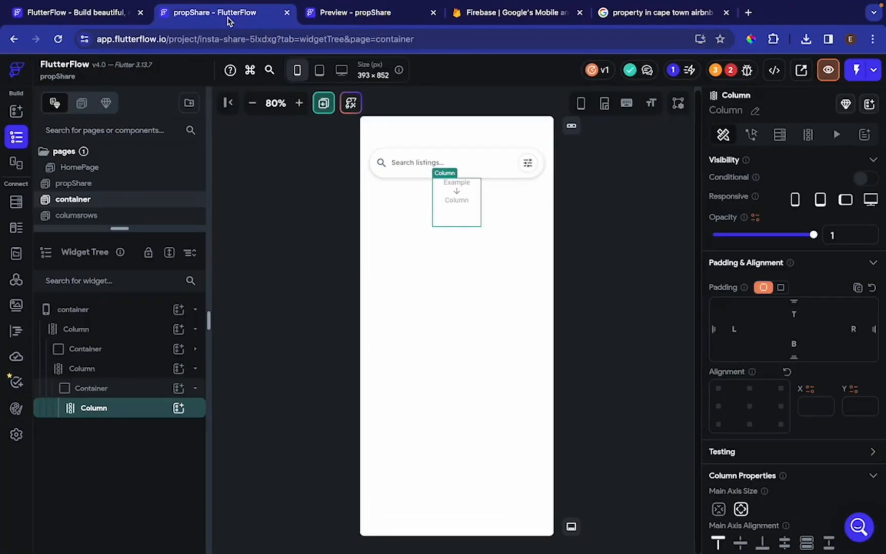
Step: Add an Image to the innermost Column and clear its wrapping Container's fixed height
{"action": "left_click", "coordinate": [178, 409]}
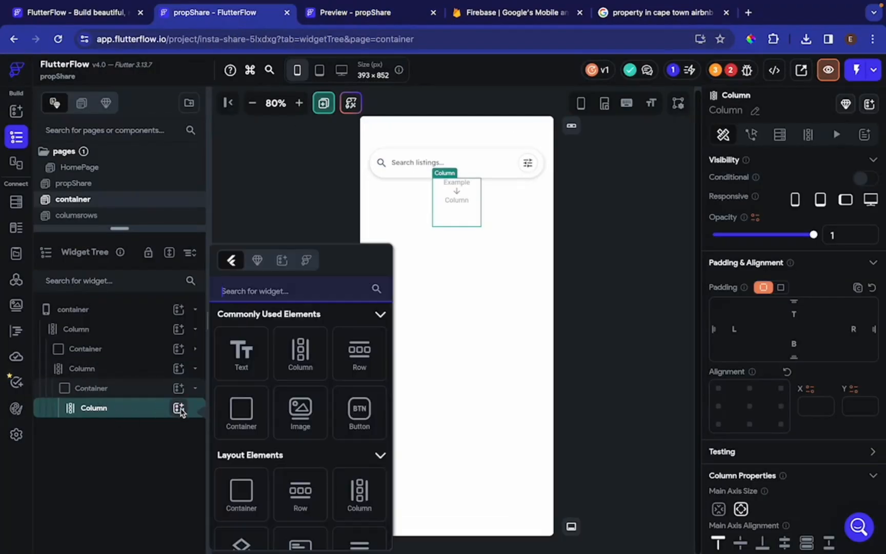
{"action": "left_click", "coordinate": [304, 415]}
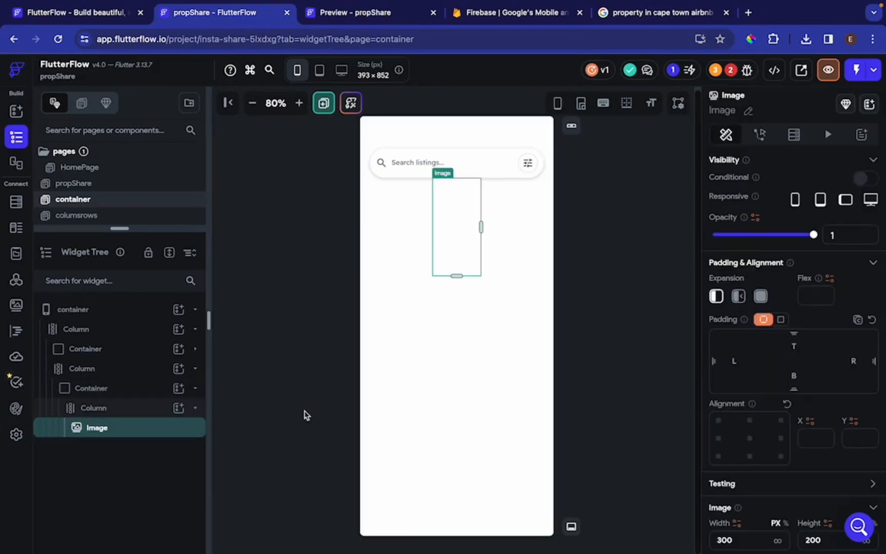
{"action": "left_click", "coordinate": [120, 368]}
{"action": "left_click", "coordinate": [131, 386]}
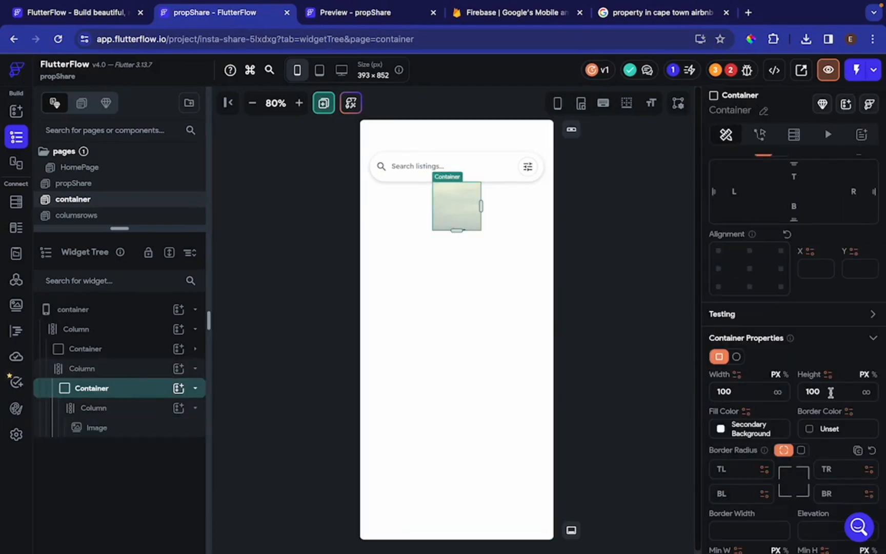
{"action": "key", "text": "BackSpace"}
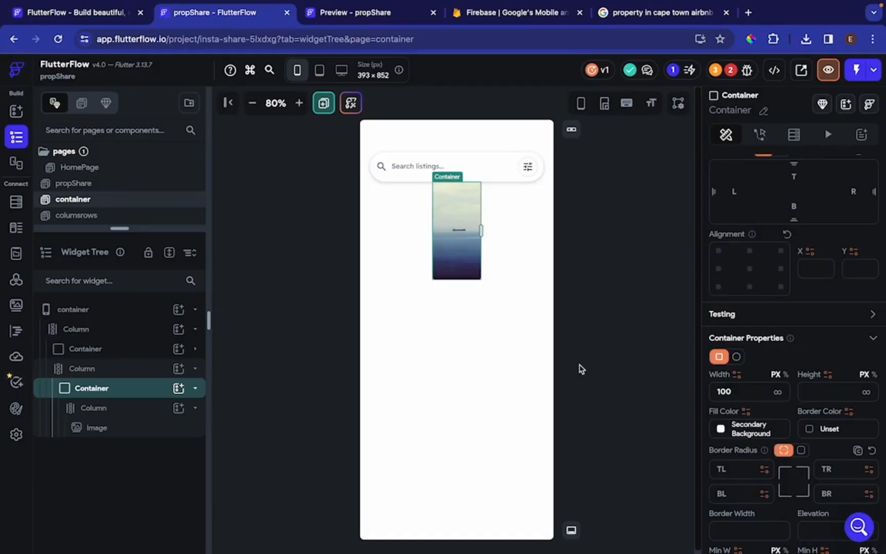
Step: Set the image Container's width to infinity so it spans the full screen
{"action": "left_click", "coordinate": [119, 408]}
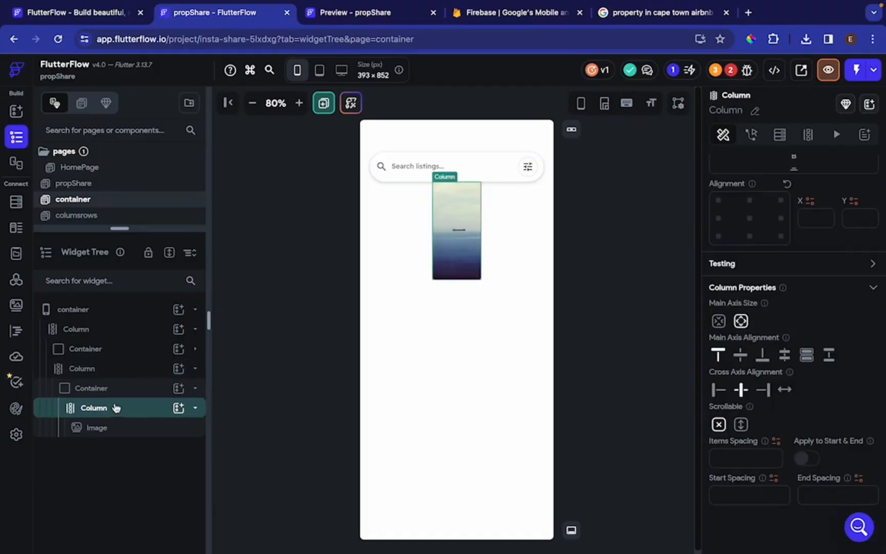
{"action": "left_click", "coordinate": [124, 388]}
{"action": "left_click", "coordinate": [118, 408]}
{"action": "left_click", "coordinate": [129, 428]}
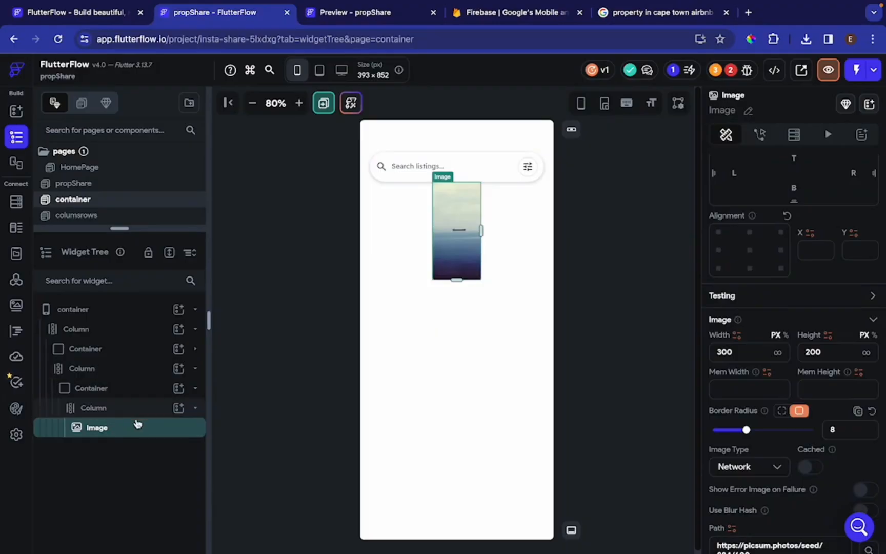
{"action": "left_click", "coordinate": [114, 389]}
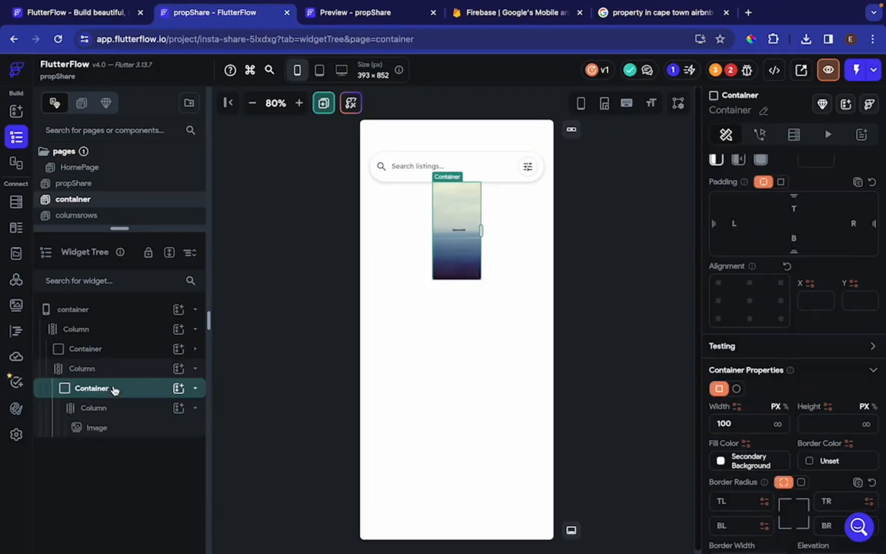
{"action": "left_click", "coordinate": [778, 425]}
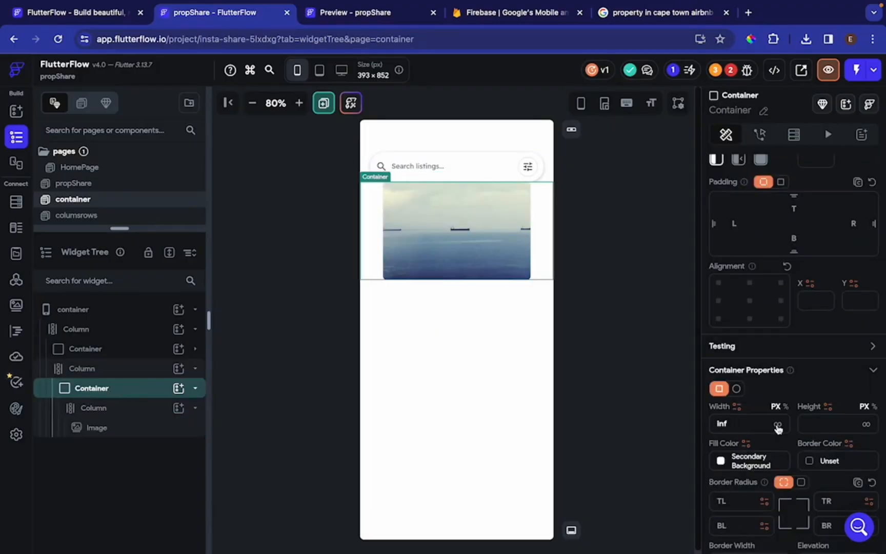
Step: Set the Image's width to infinity (inf) to stretch it full width
{"action": "left_click", "coordinate": [446, 237]}
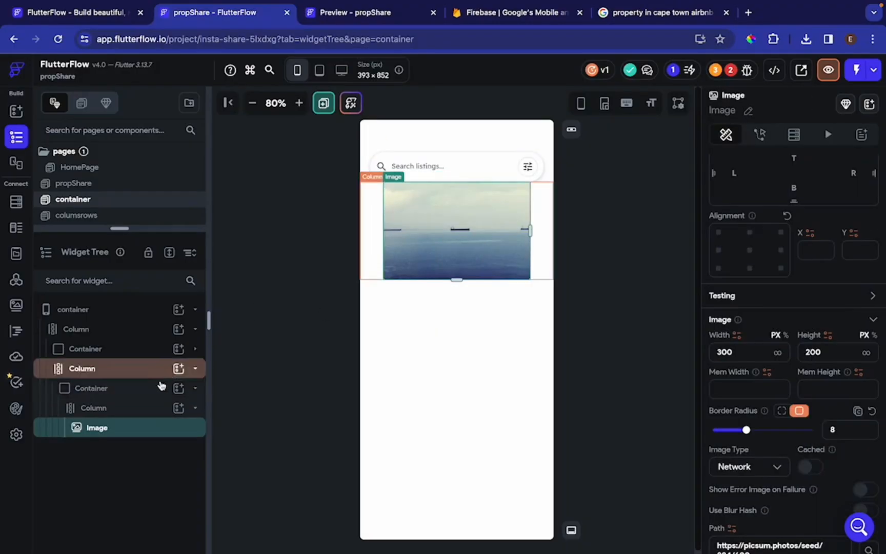
{"action": "left_click", "coordinate": [139, 410]}
{"action": "left_click", "coordinate": [139, 428]}
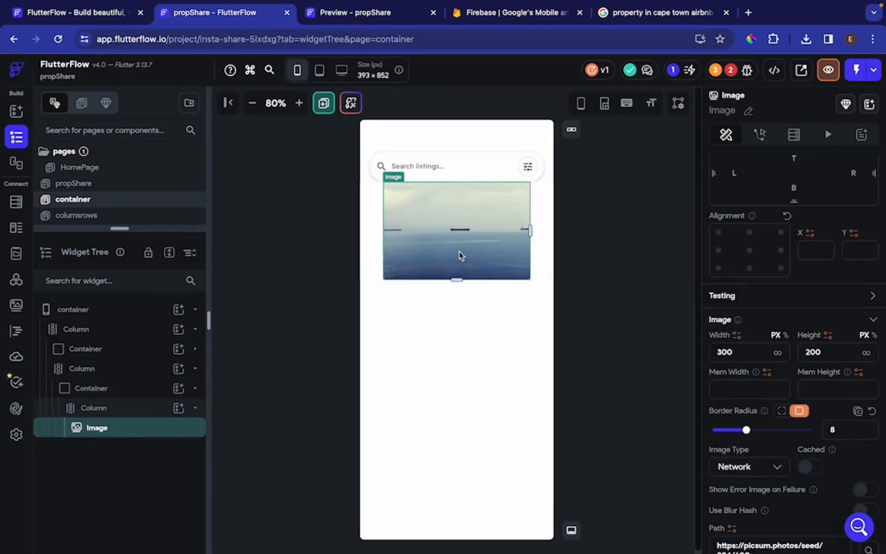
{"action": "double_click", "coordinate": [739, 351]}
{"action": "type", "text": "4"}
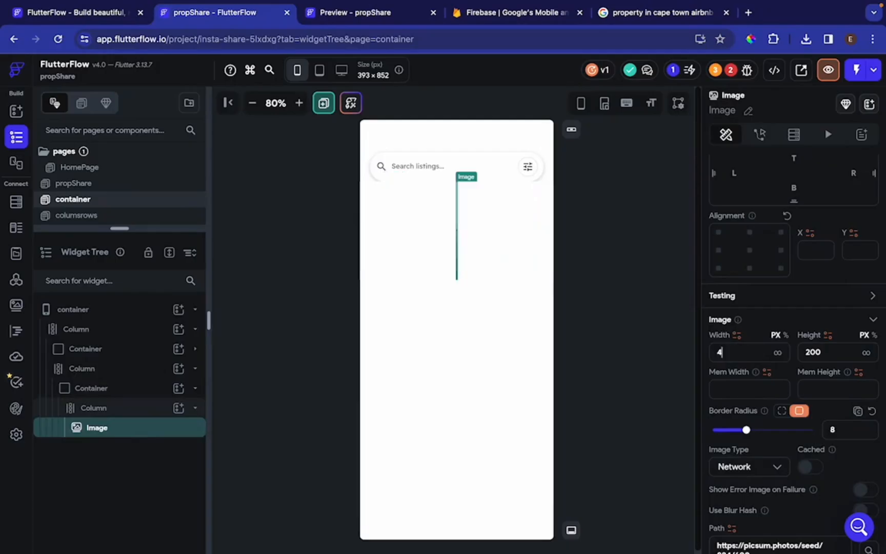
{"action": "type", "text": "00380"}
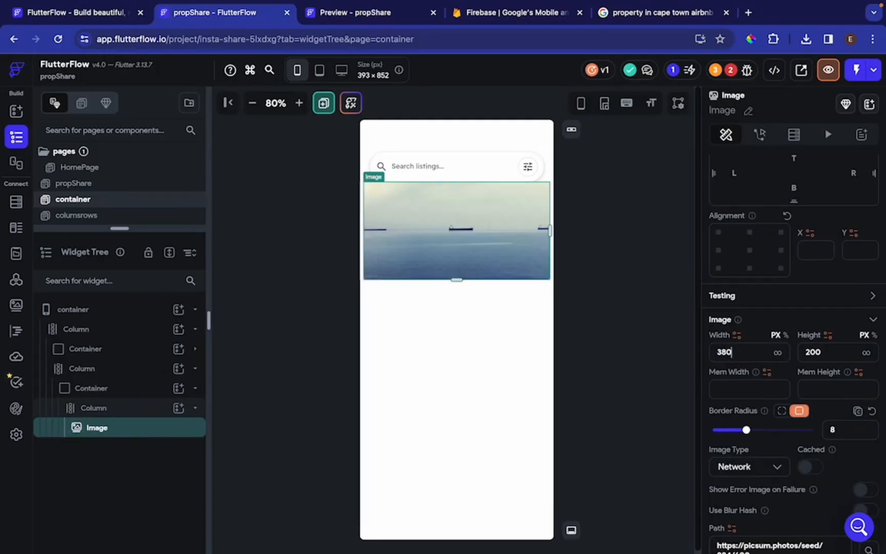
{"action": "left_click", "coordinate": [779, 354]}
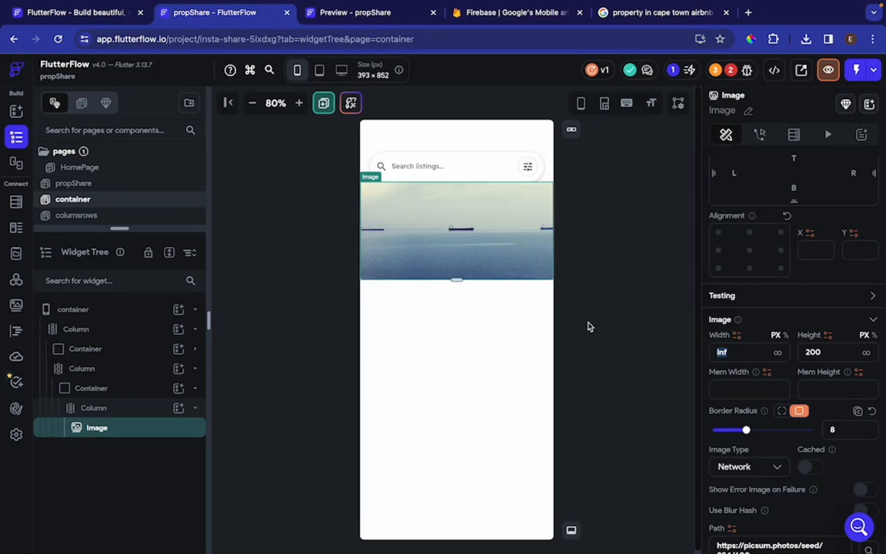
{"action": "left_click", "coordinate": [125, 394]}
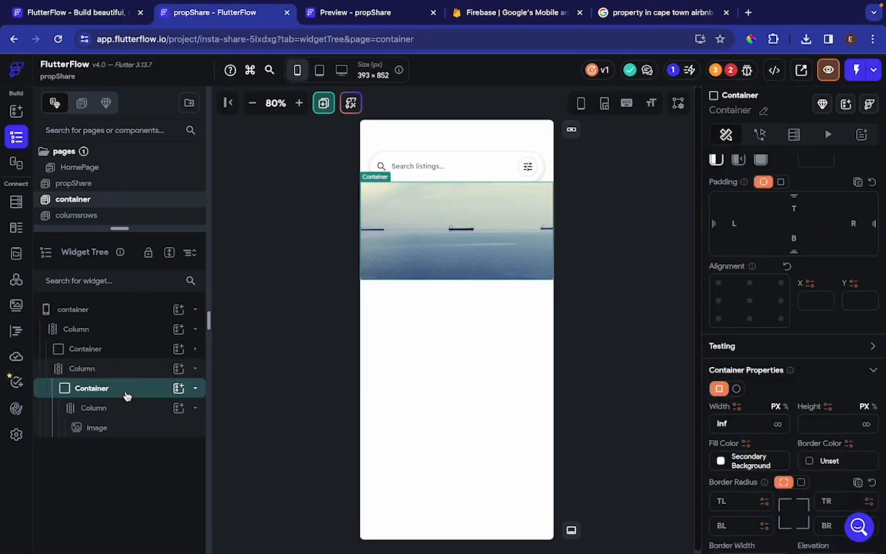
{"action": "scroll", "coordinate": [783, 313], "scroll_direction": "up", "scroll_amount": 3}
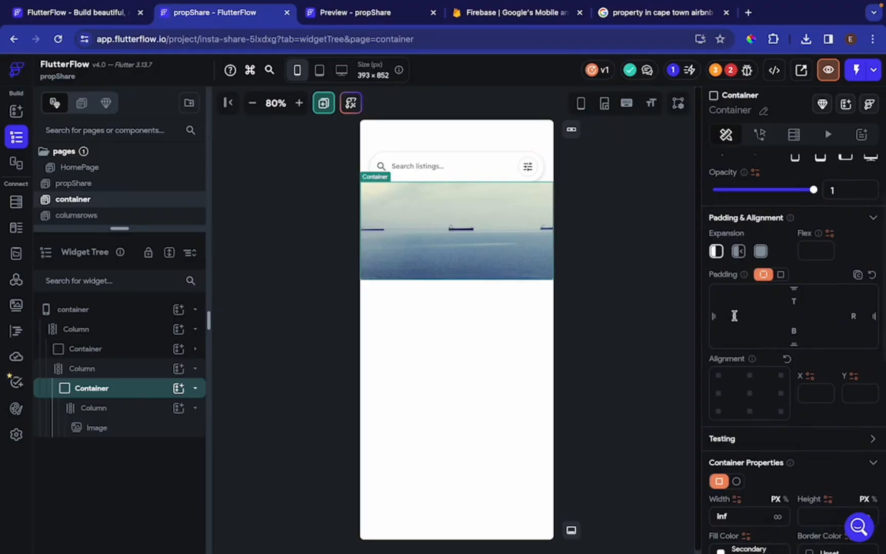
{"action": "left_click", "coordinate": [735, 316]}
{"action": "type", "text": "12"}
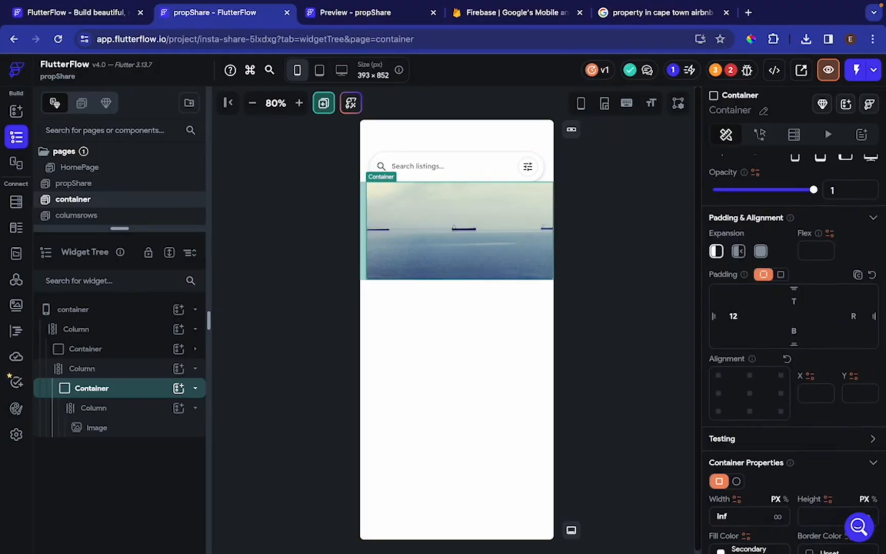
{"action": "left_click", "coordinate": [854, 316]}
{"action": "type", "text": "12"}
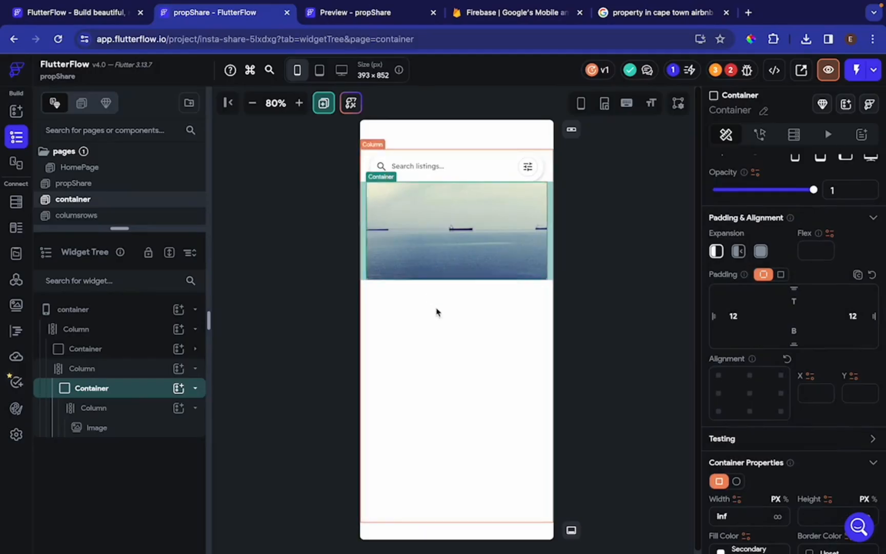
{"action": "left_click", "coordinate": [107, 369]}
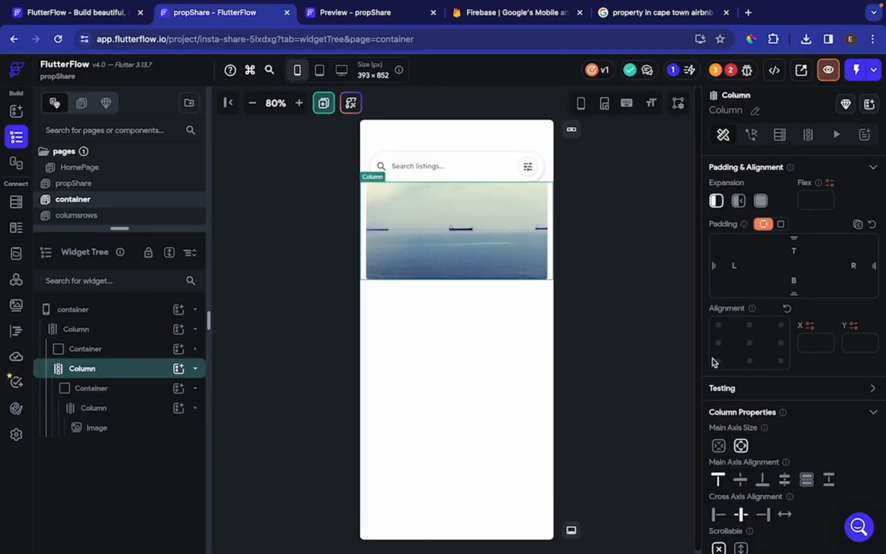
{"action": "left_click", "coordinate": [793, 251]}
{"action": "type", "text": "20"}
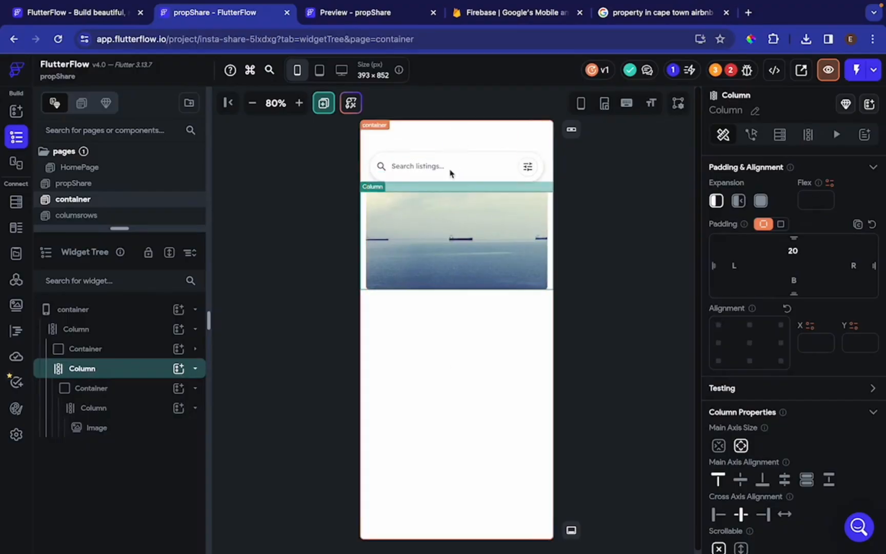
{"action": "left_click", "coordinate": [447, 314]}
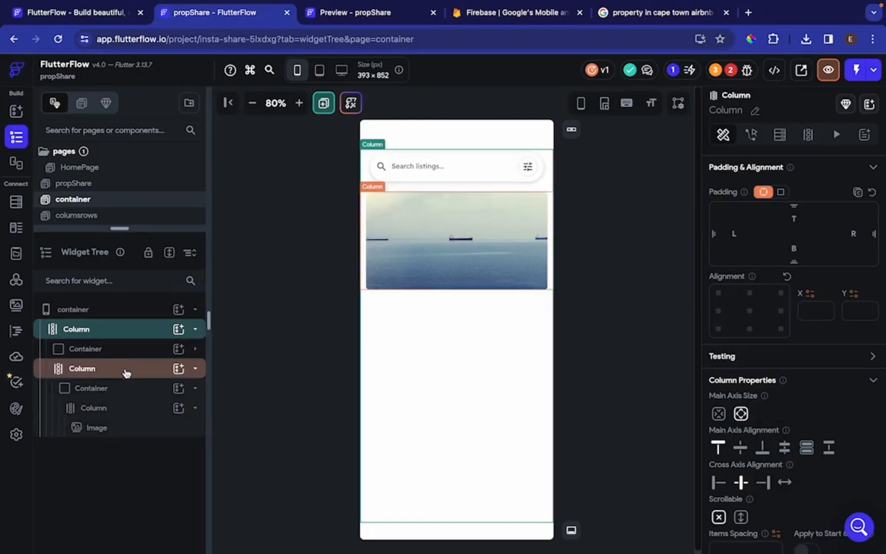
{"action": "left_click", "coordinate": [116, 388]}
{"action": "left_click", "coordinate": [124, 408]}
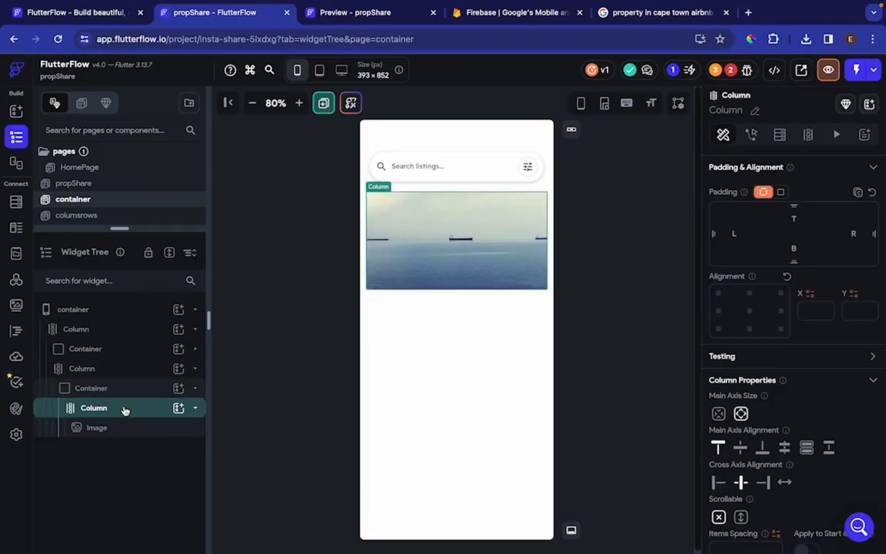
{"action": "left_click", "coordinate": [111, 390]}
{"action": "left_click", "coordinate": [123, 411]}
{"action": "left_click", "coordinate": [128, 428]}
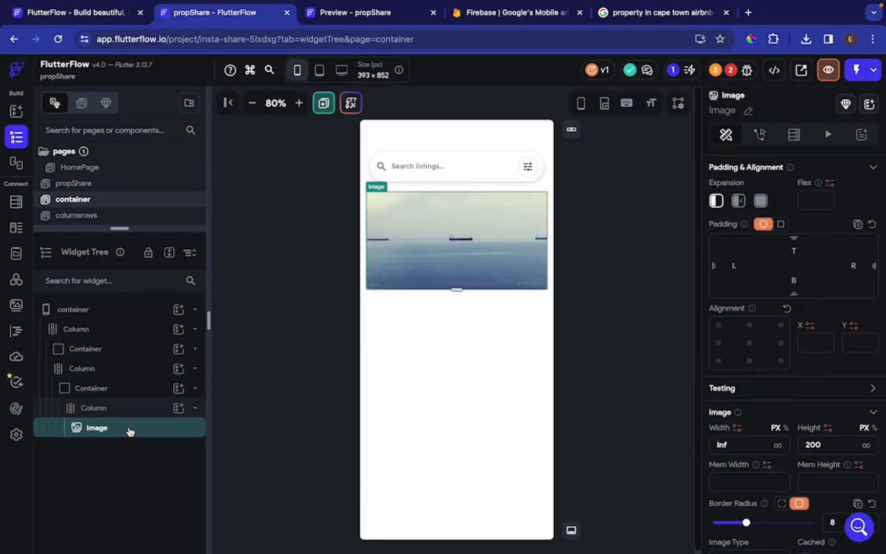
{"action": "left_click", "coordinate": [377, 13]}
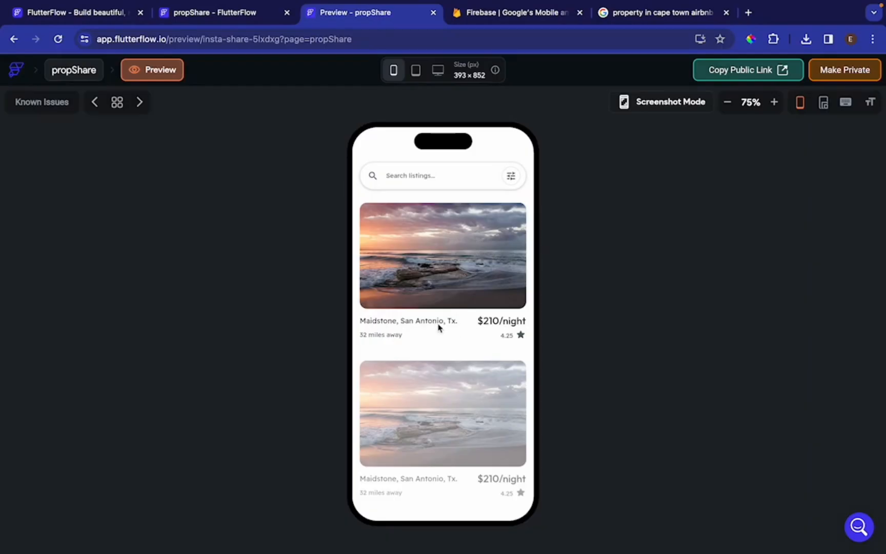
{"action": "left_click", "coordinate": [222, 13]}
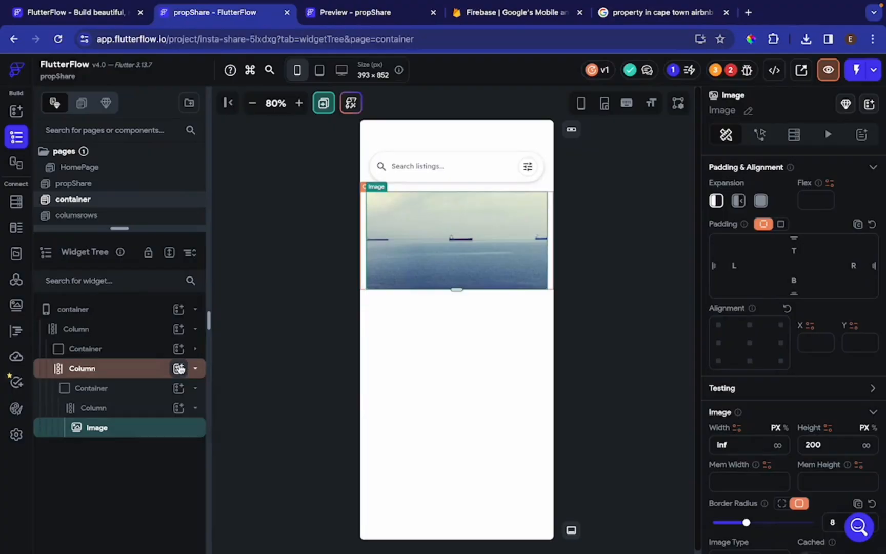
Step: Add a Row under the card image holding two Hello World Text widgets
{"action": "left_click", "coordinate": [180, 408]}
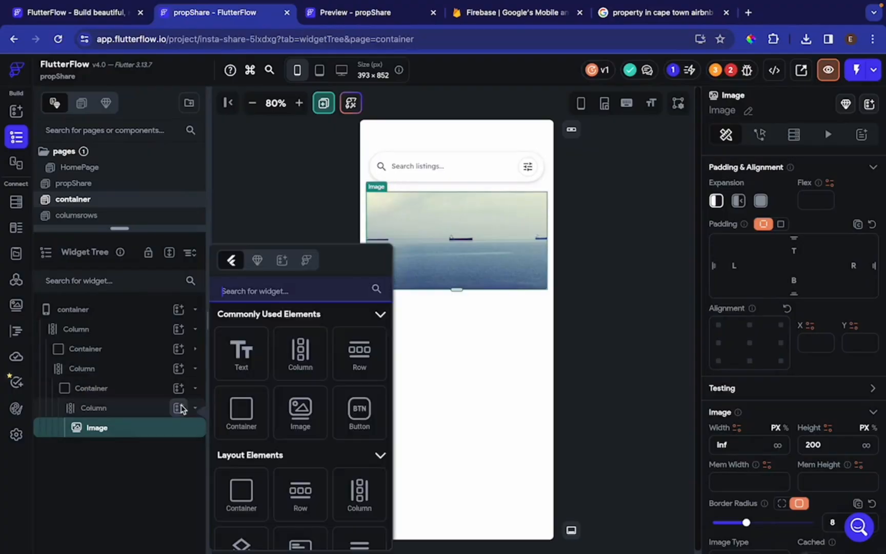
{"action": "left_click", "coordinate": [364, 367]}
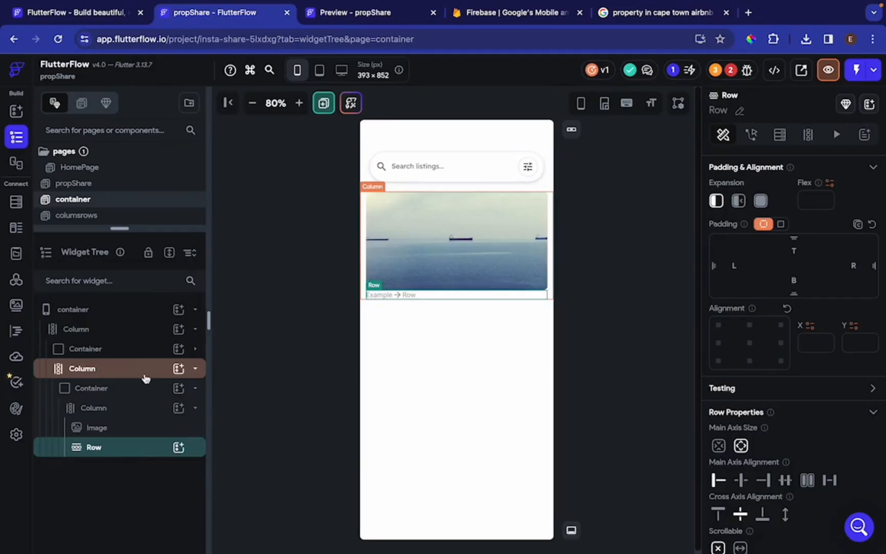
{"action": "left_click", "coordinate": [179, 448]}
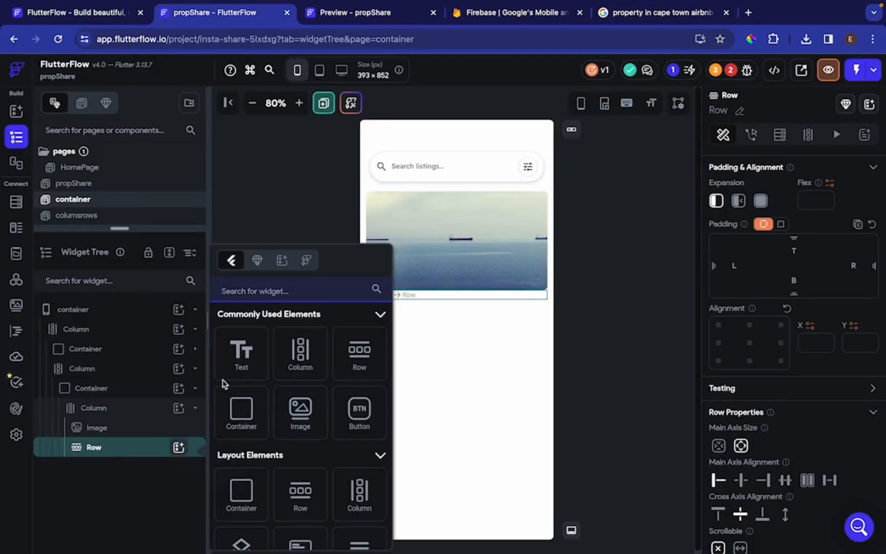
{"action": "left_click", "coordinate": [239, 364]}
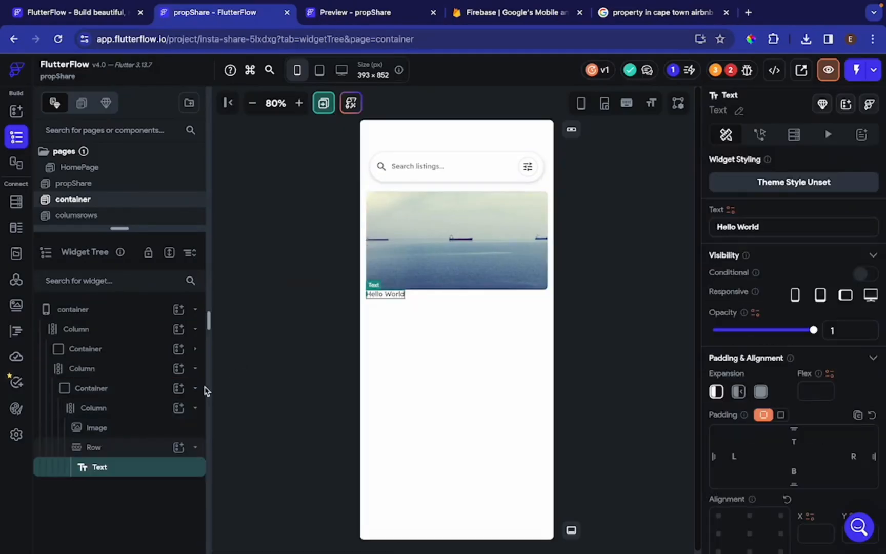
{"action": "left_click", "coordinate": [178, 448]}
{"action": "left_click", "coordinate": [241, 362]}
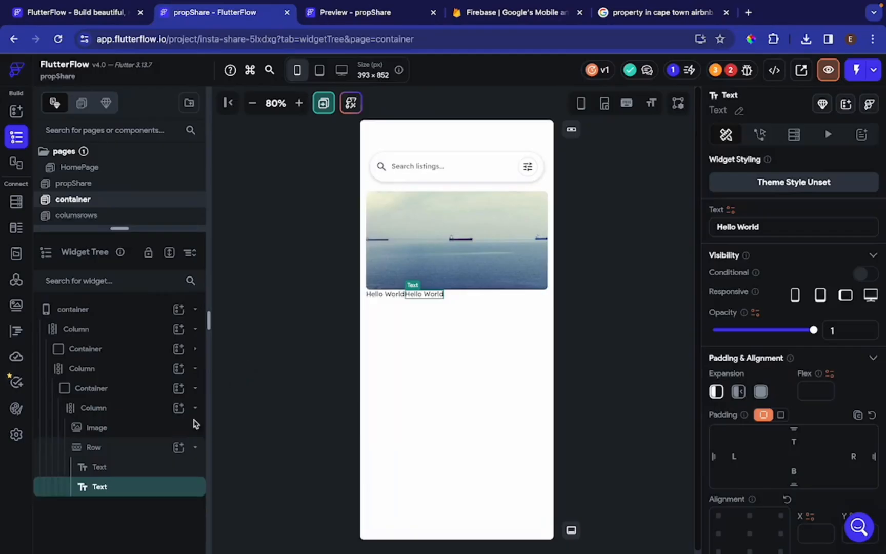
Step: Set the Row to Space Between with top and bottom padding 6, and check it in preview
{"action": "left_click", "coordinate": [136, 451]}
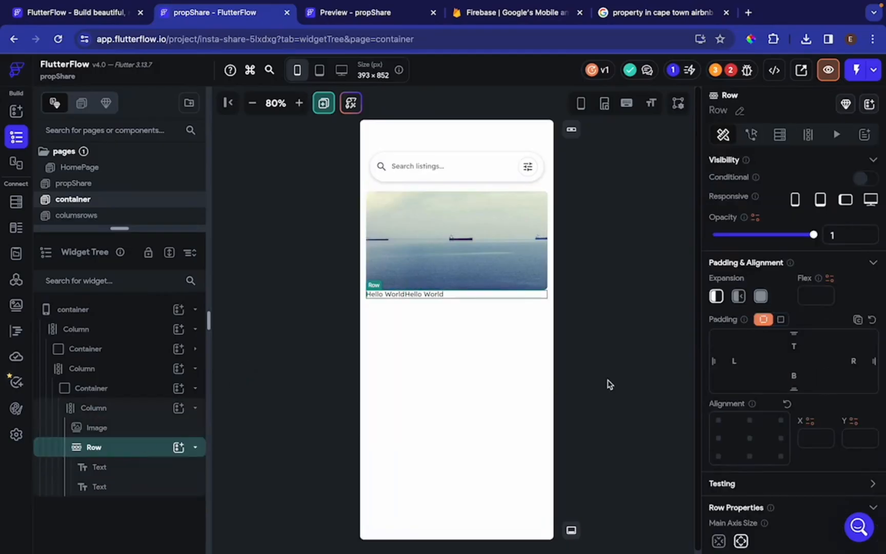
{"action": "scroll", "coordinate": [771, 426], "scroll_direction": "down", "scroll_amount": 5}
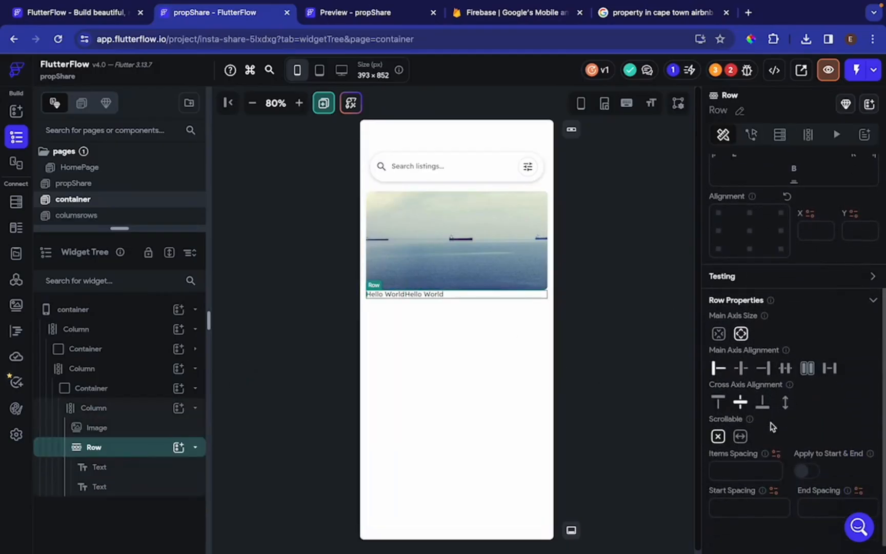
{"action": "left_click", "coordinate": [831, 367]}
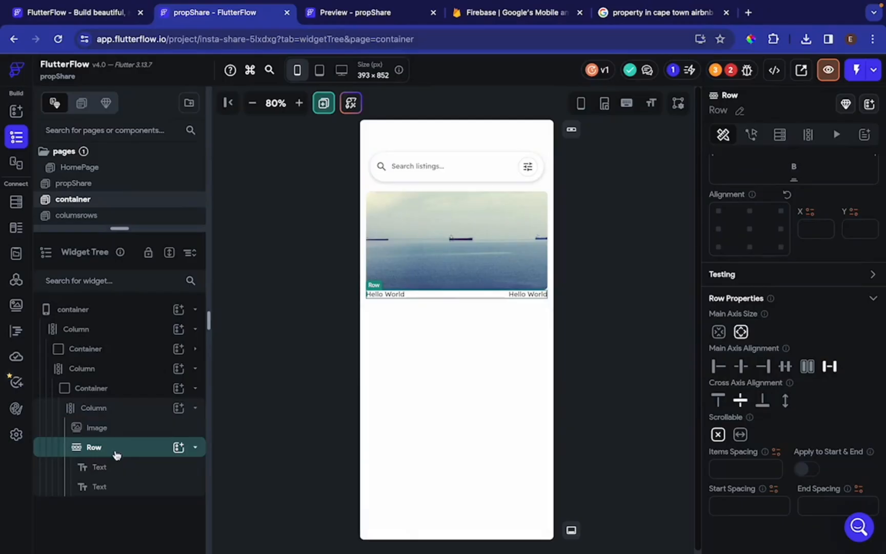
{"action": "scroll", "coordinate": [753, 234], "scroll_direction": "up", "scroll_amount": 3}
{"action": "scroll", "coordinate": [753, 233], "scroll_direction": "up", "scroll_amount": 1}
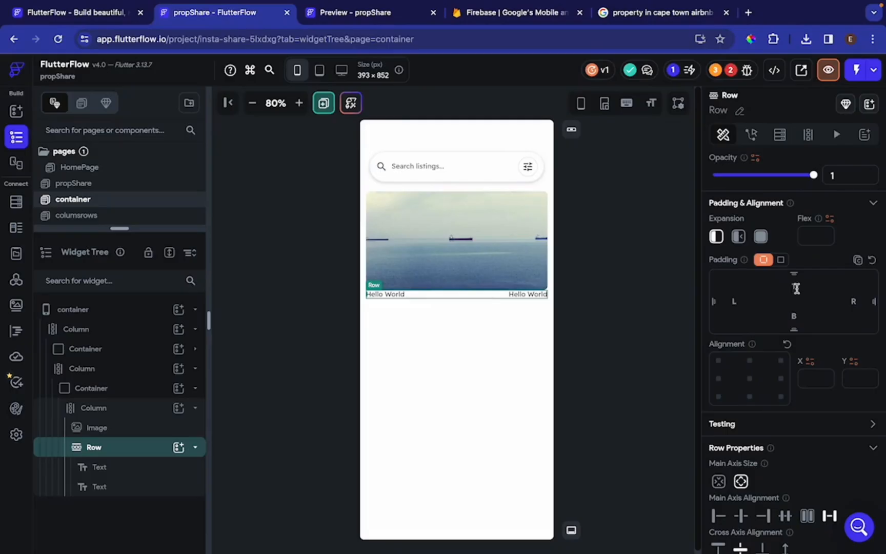
{"action": "left_click", "coordinate": [797, 288]}
{"action": "type", "text": "6"}
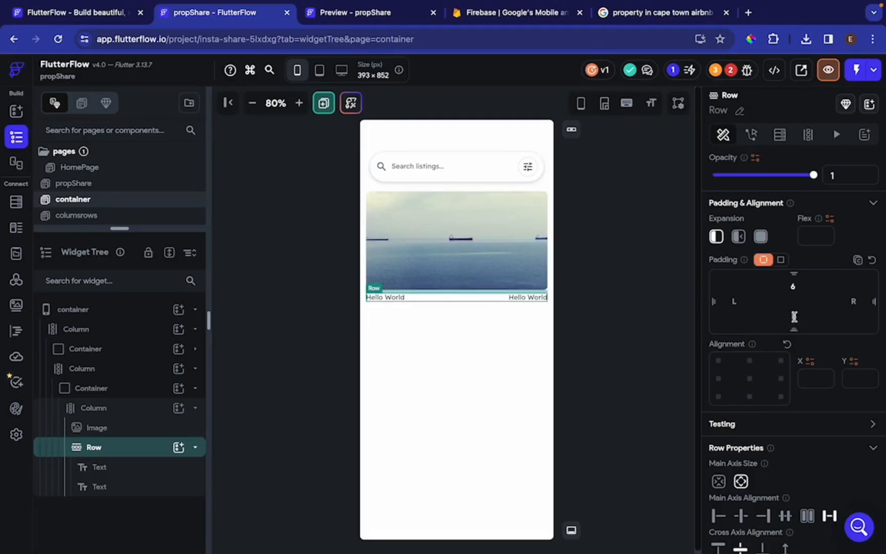
{"action": "left_click", "coordinate": [794, 317]}
{"action": "type", "text": "6"}
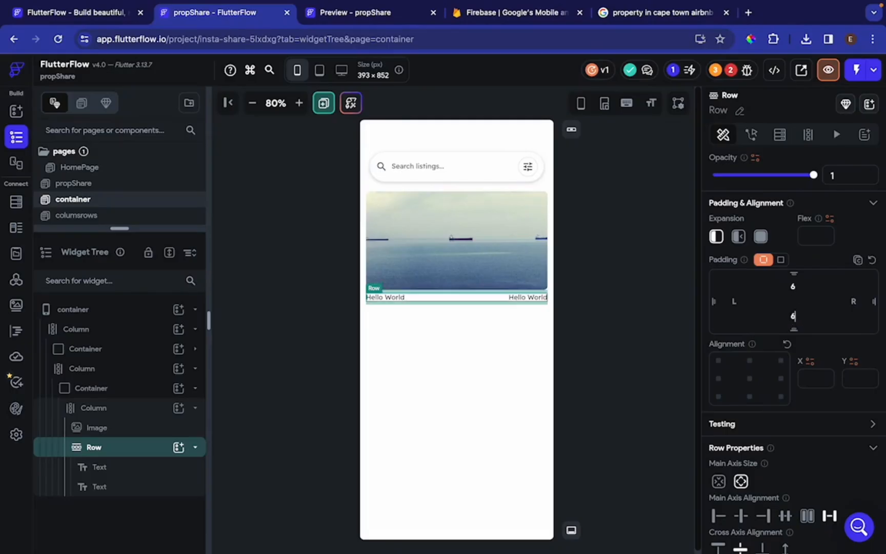
{"action": "left_click", "coordinate": [352, 16]}
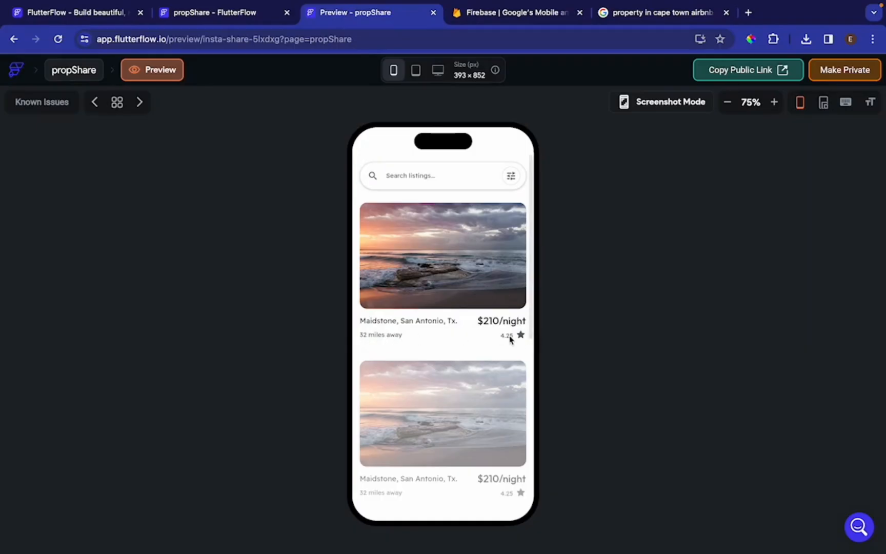
{"action": "left_click", "coordinate": [222, 14]}
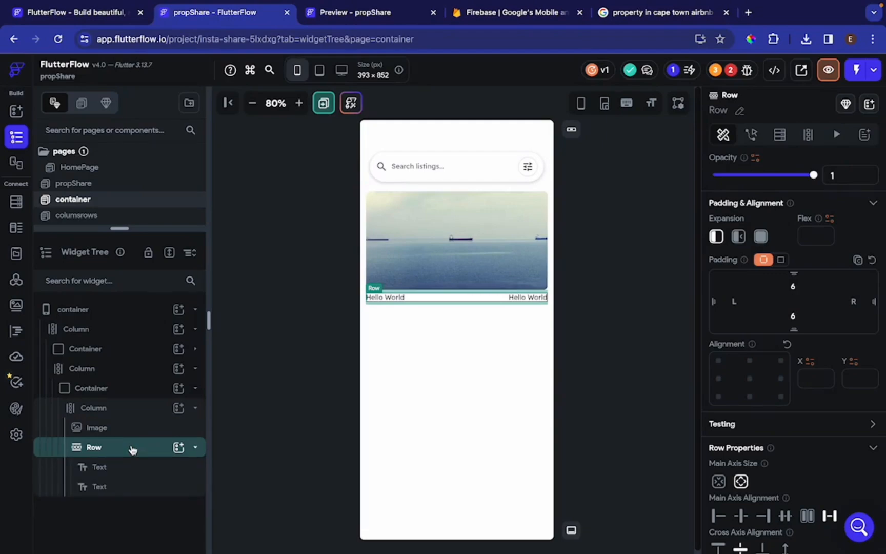
Step: Duplicate the Hello World text row with Ctrl+D and select the card's Column
{"action": "key", "text": "ctrl+d"}
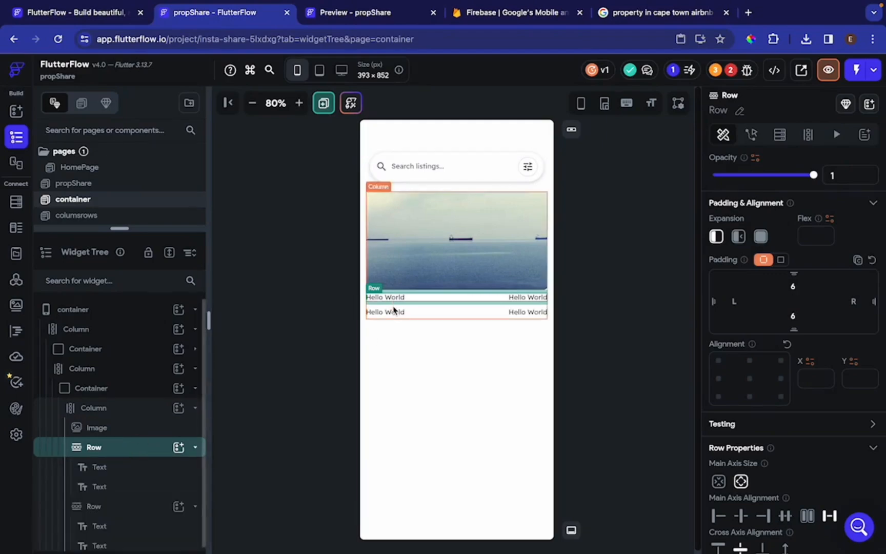
{"action": "left_click", "coordinate": [444, 308]}
{"action": "left_click", "coordinate": [451, 358]}
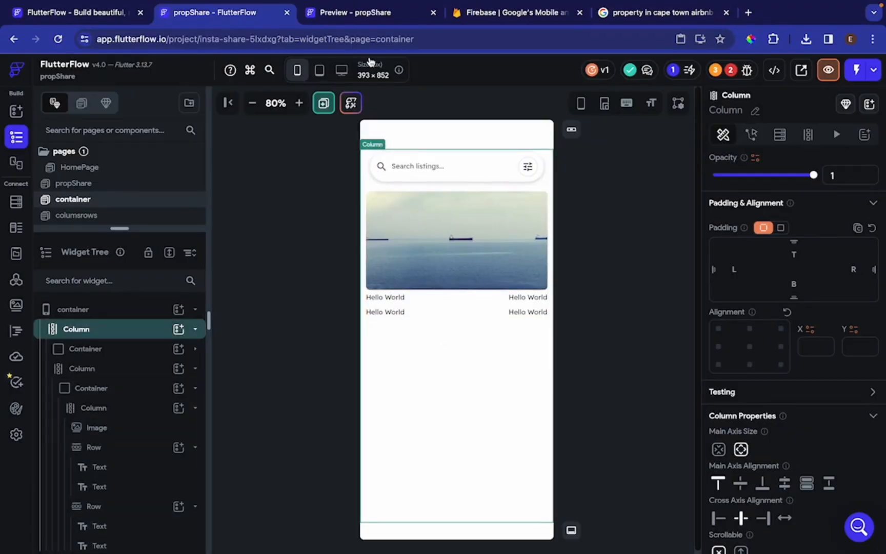
{"action": "left_click", "coordinate": [363, 23]}
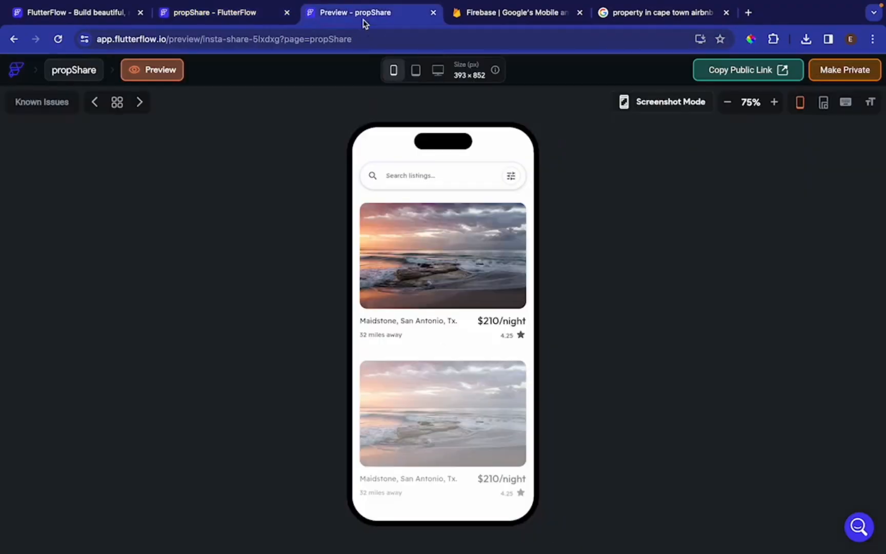
{"action": "left_click", "coordinate": [257, 21]}
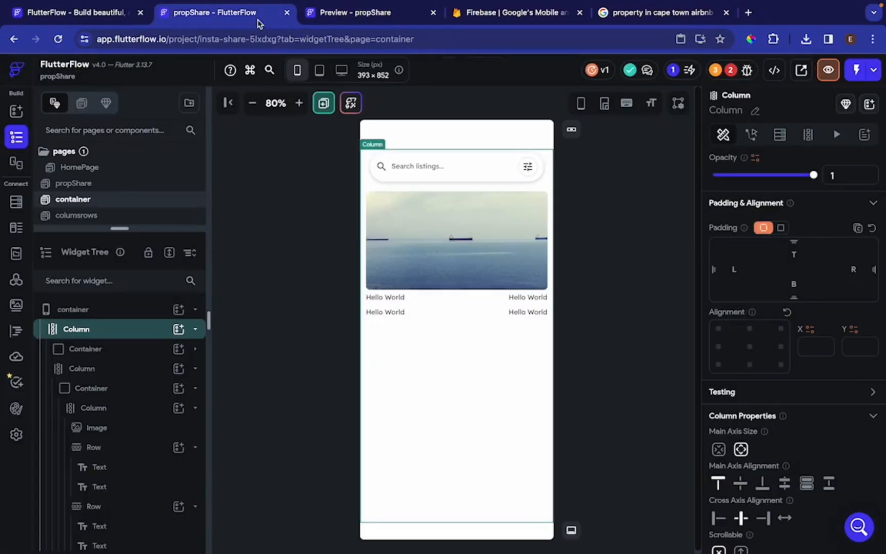
{"action": "left_click", "coordinate": [113, 365]}
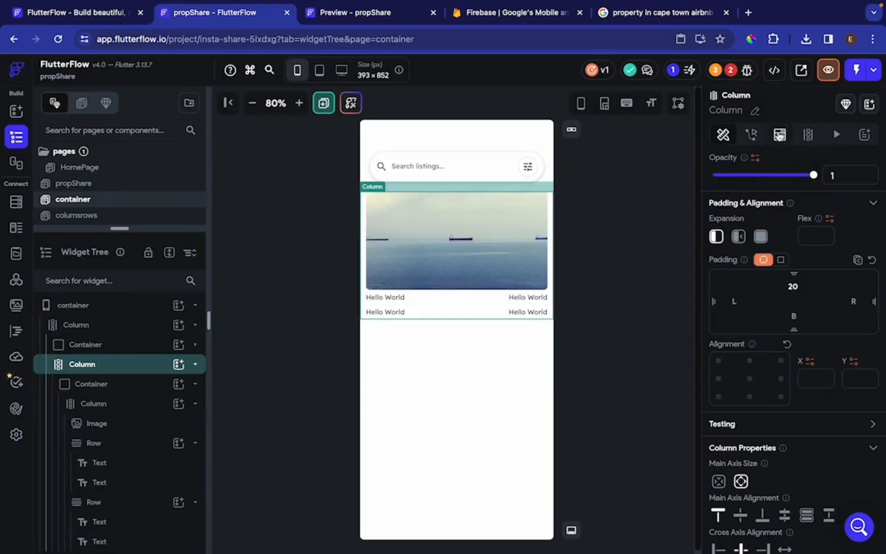
Step: Add a Firestore query on the property collection to the Column, generating a card per document
{"action": "left_click", "coordinate": [780, 134]}
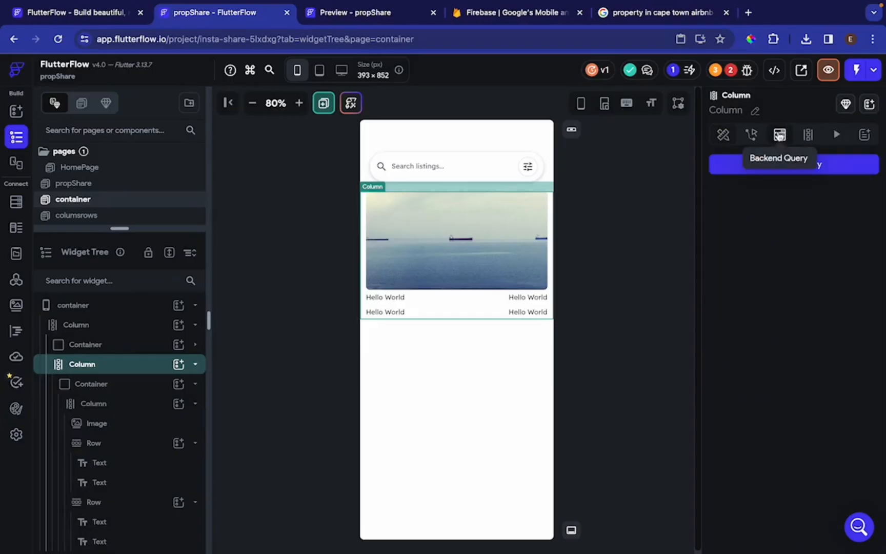
{"action": "left_click", "coordinate": [794, 169]}
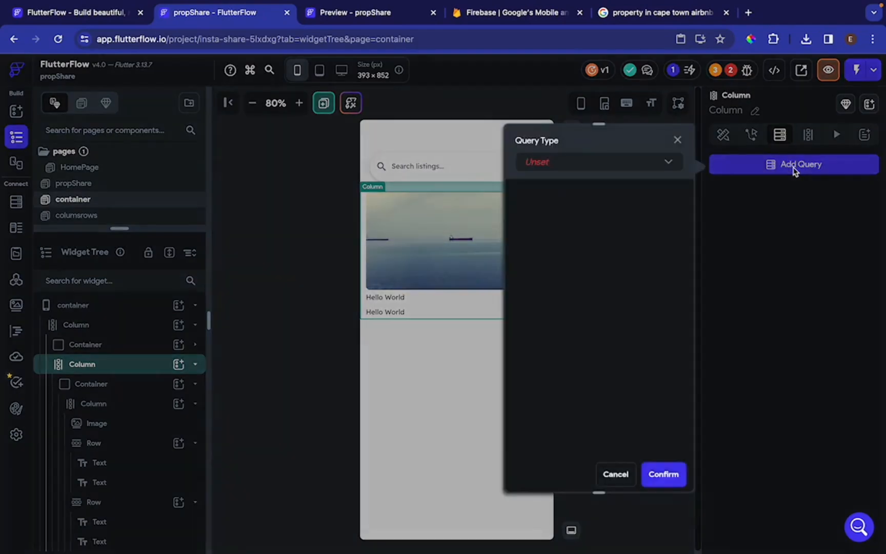
{"action": "left_click", "coordinate": [648, 164]}
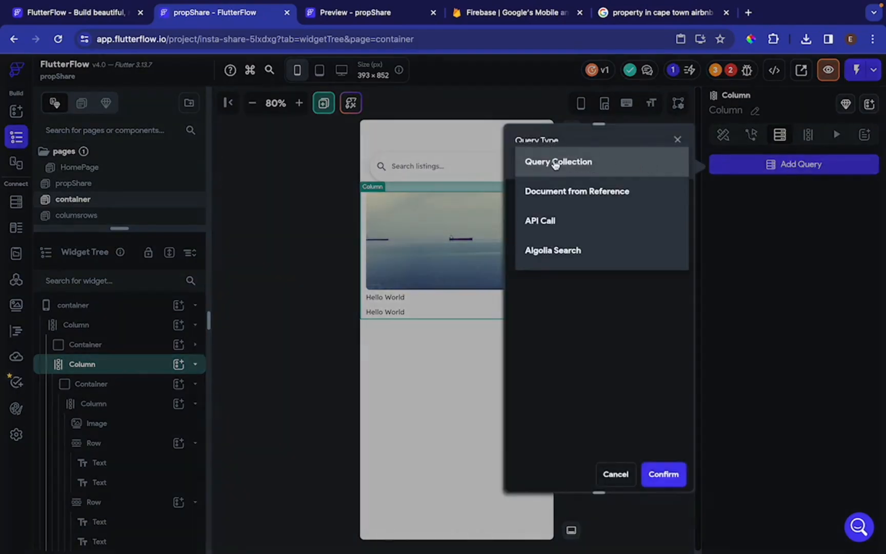
{"action": "left_click", "coordinate": [593, 167]}
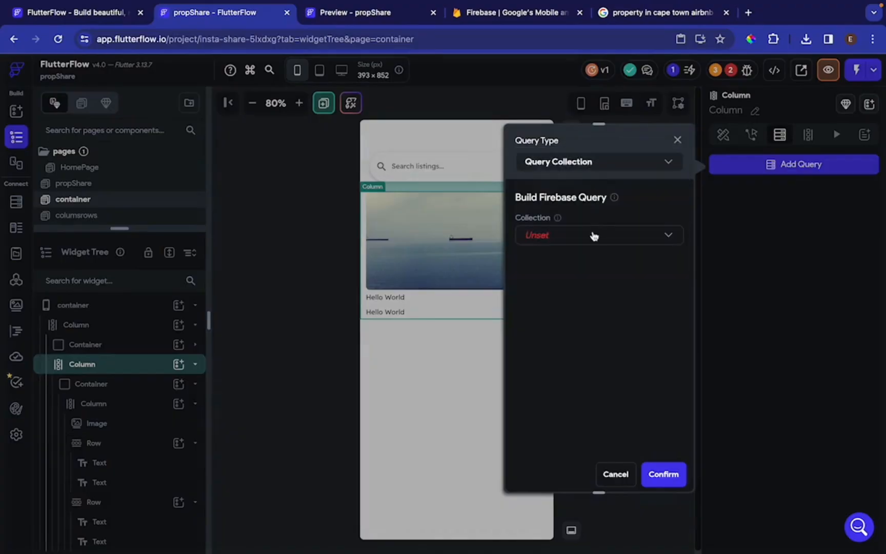
{"action": "left_click", "coordinate": [590, 237]}
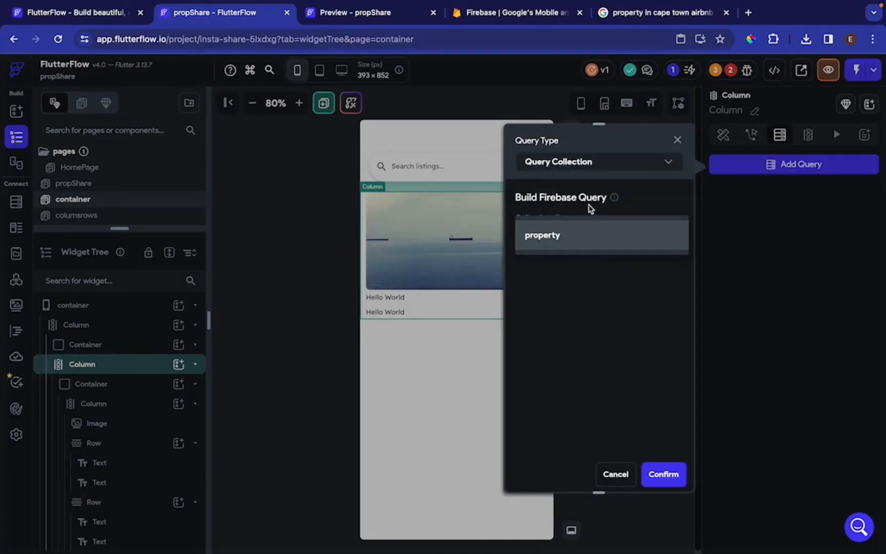
{"action": "left_click", "coordinate": [567, 239]}
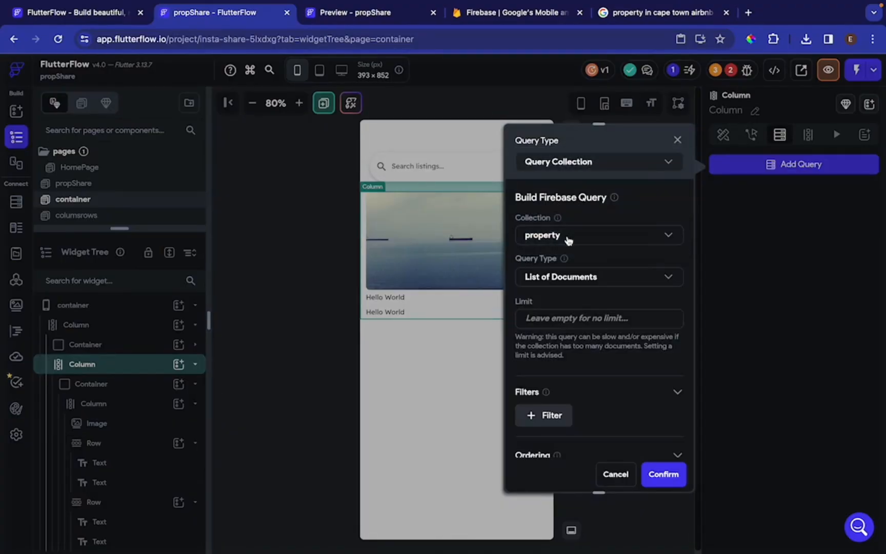
{"action": "left_click", "coordinate": [661, 474]}
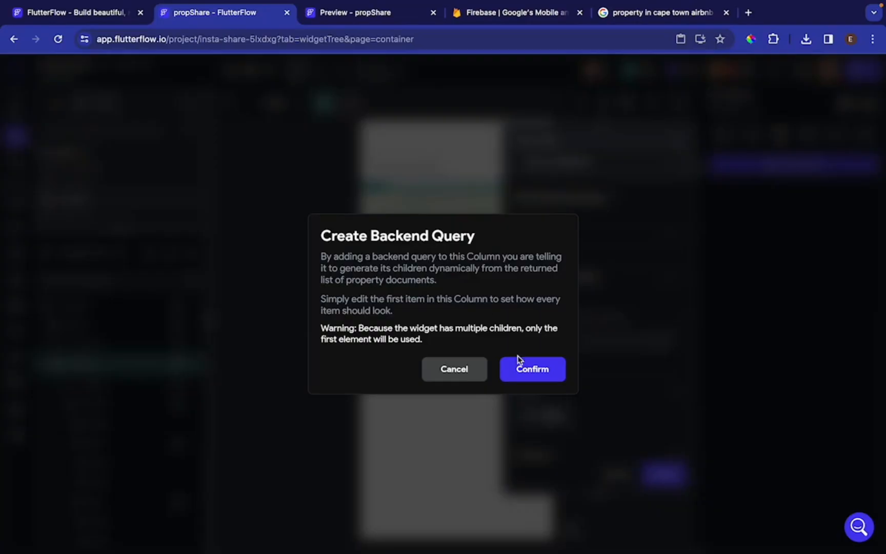
{"action": "left_click", "coordinate": [527, 370]}
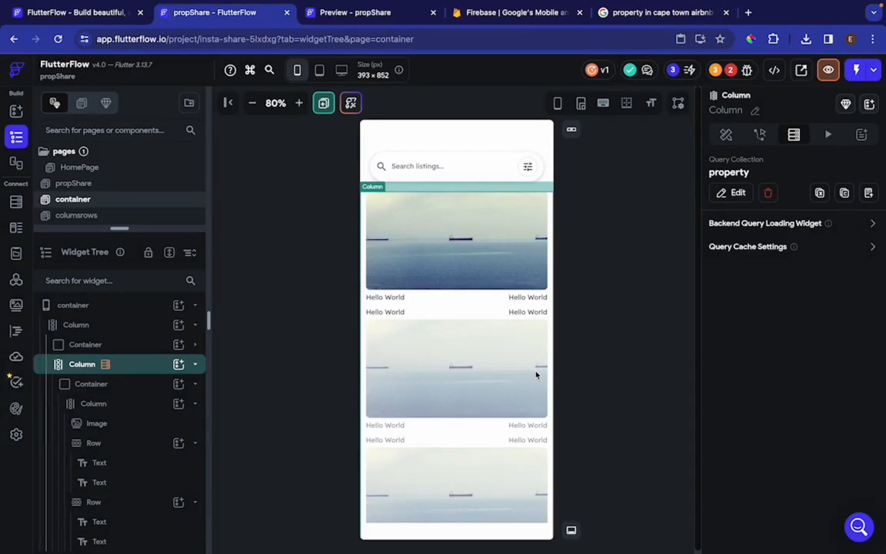
Step: Bind the listing Image's path to the property document's coverImage and open the preview
{"action": "left_click", "coordinate": [444, 263]}
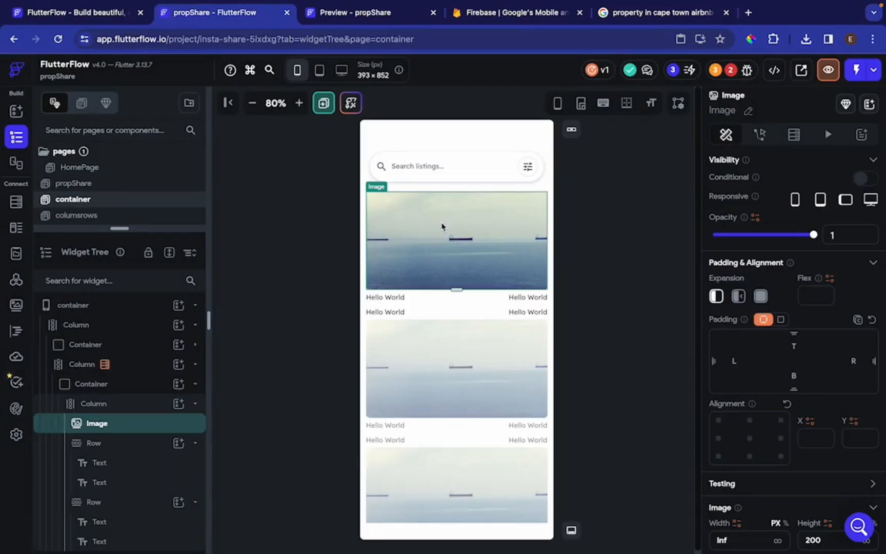
{"action": "scroll", "coordinate": [791, 293], "scroll_direction": "down", "scroll_amount": 10}
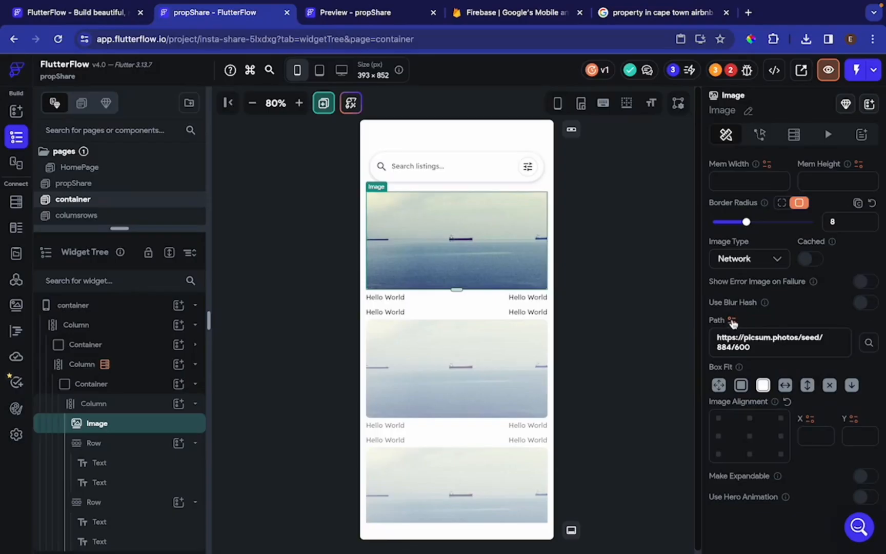
{"action": "left_click", "coordinate": [732, 320]}
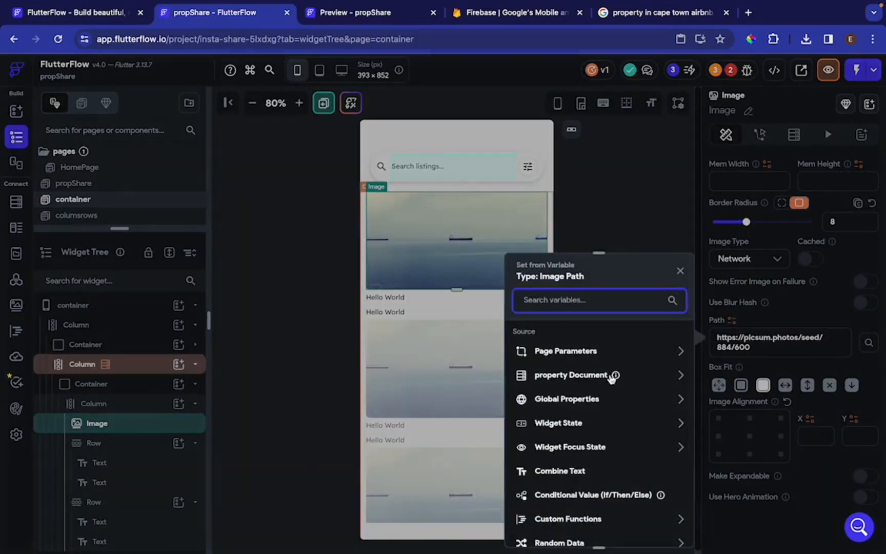
{"action": "left_click", "coordinate": [647, 378]}
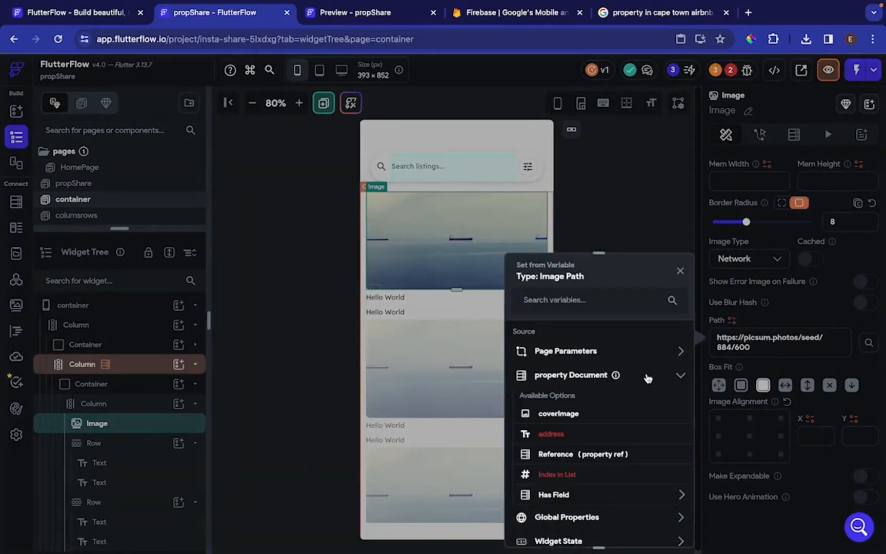
{"action": "scroll", "coordinate": [645, 376], "scroll_direction": "down", "scroll_amount": 2}
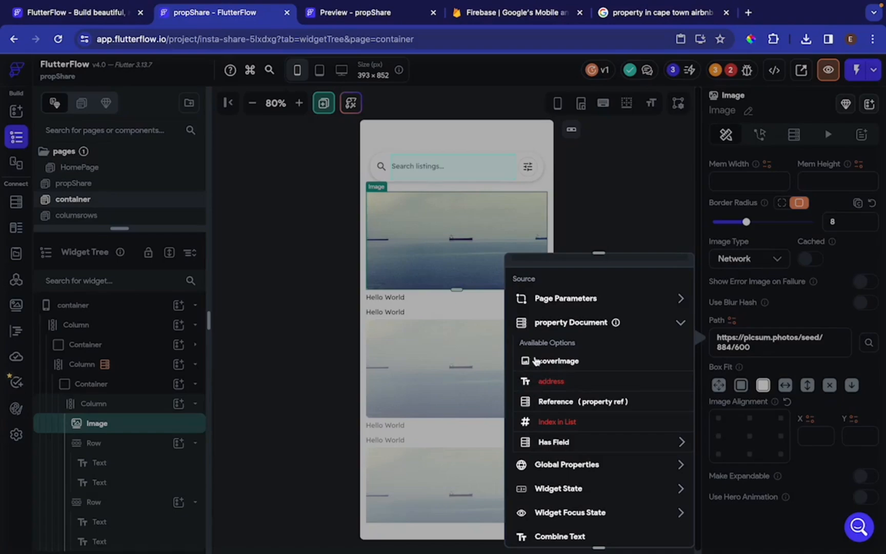
{"action": "left_click", "coordinate": [568, 362]}
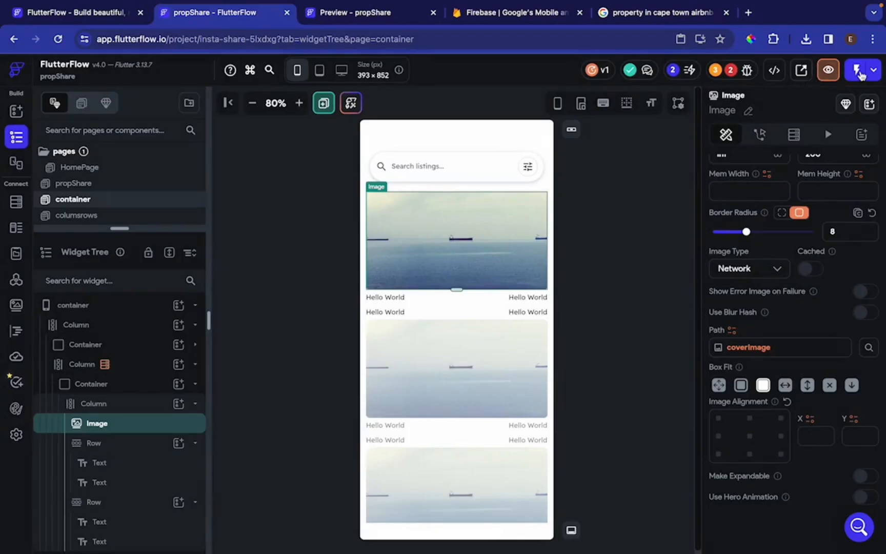
{"action": "left_click", "coordinate": [828, 70]}
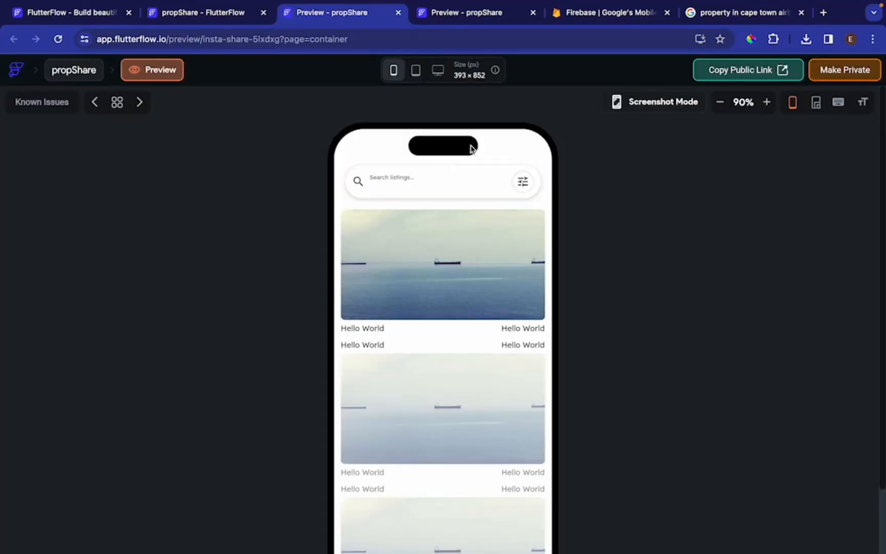
Step: Zoom the preview to 75%, view the cards in Test Mode, then return to the editor
{"action": "left_click", "coordinate": [720, 105]}
{"action": "left_click", "coordinate": [722, 106]}
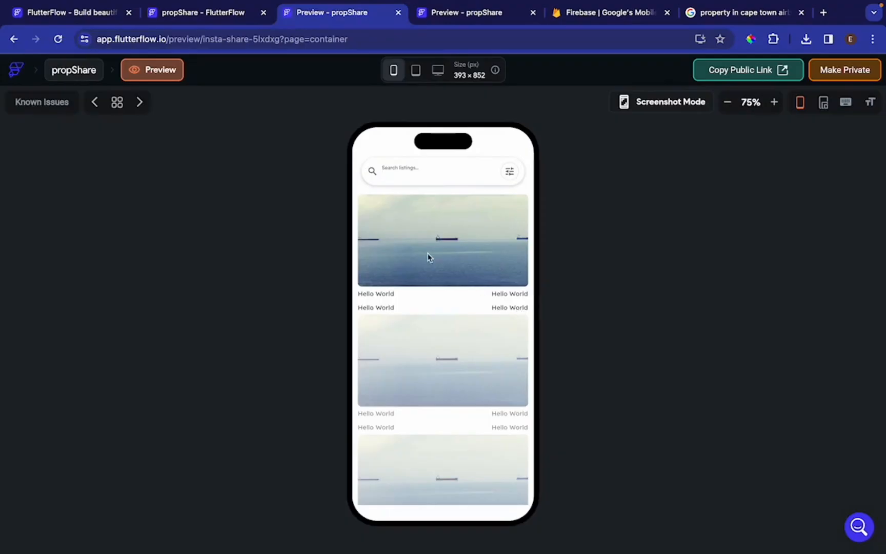
{"action": "left_click", "coordinate": [215, 18]}
{"action": "left_click", "coordinate": [857, 69]}
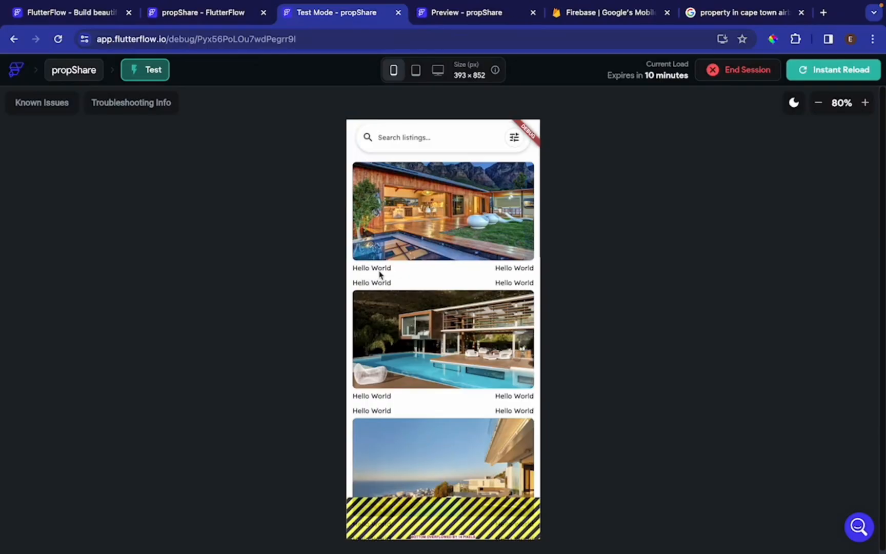
{"action": "left_click", "coordinate": [463, 20]}
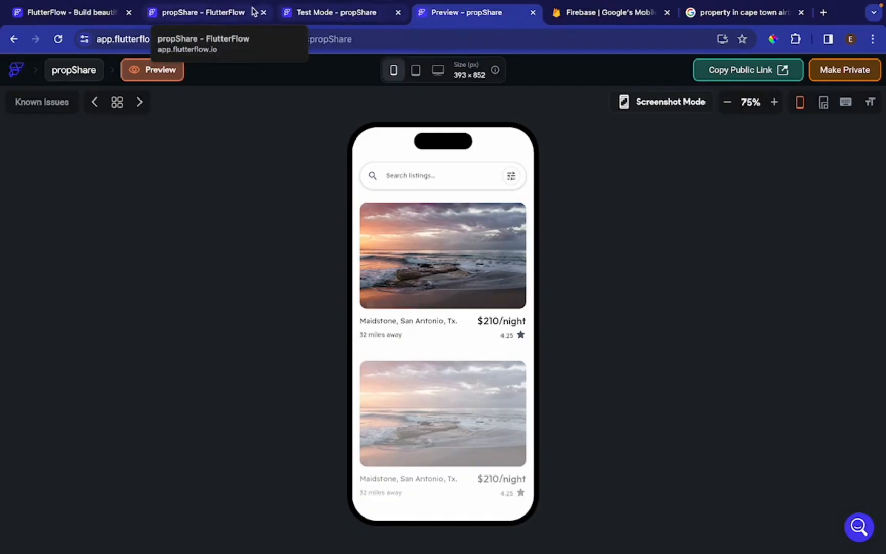
{"action": "left_click", "coordinate": [212, 9]}
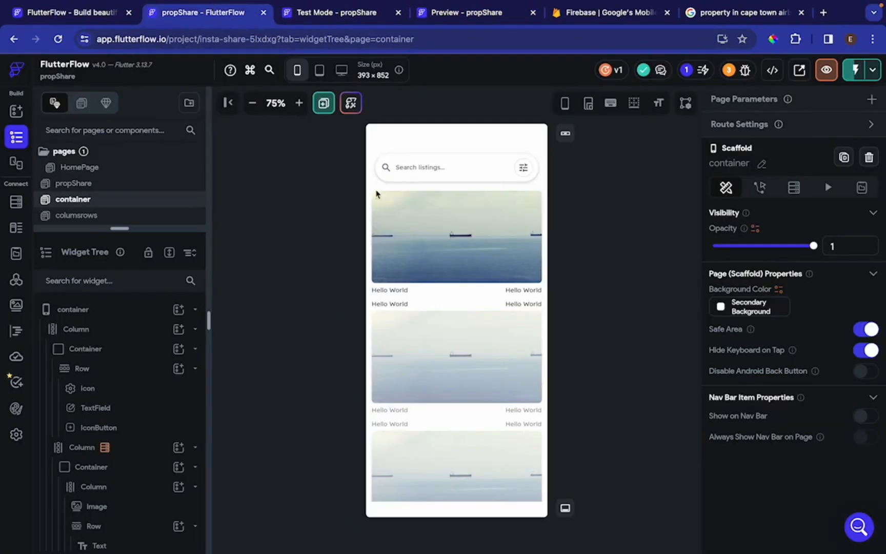
Step: Change the lower-left text to '32 miles away' and the lower-right text to '4.5'
{"action": "left_click", "coordinate": [393, 305]}
{"action": "triple_click", "coordinate": [767, 227]}
{"action": "type", "text": "32 mi"}
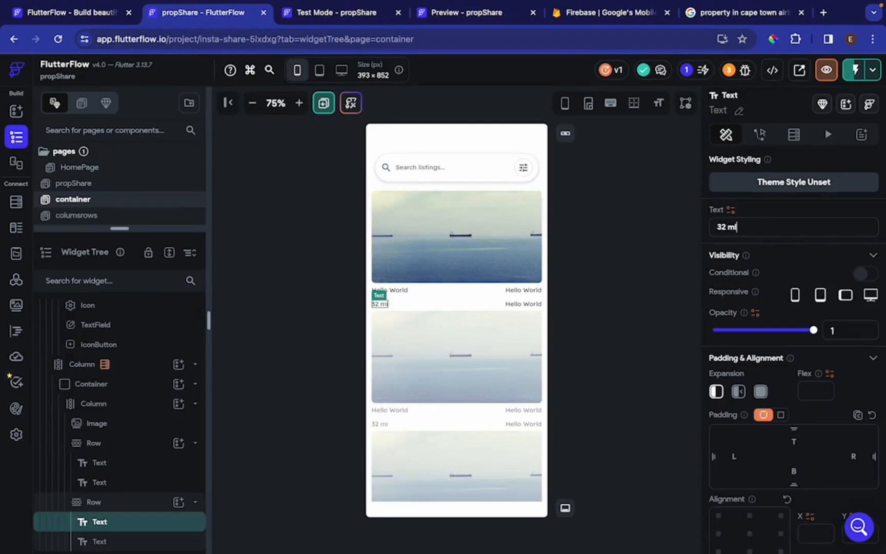
{"action": "type", "text": "les away"}
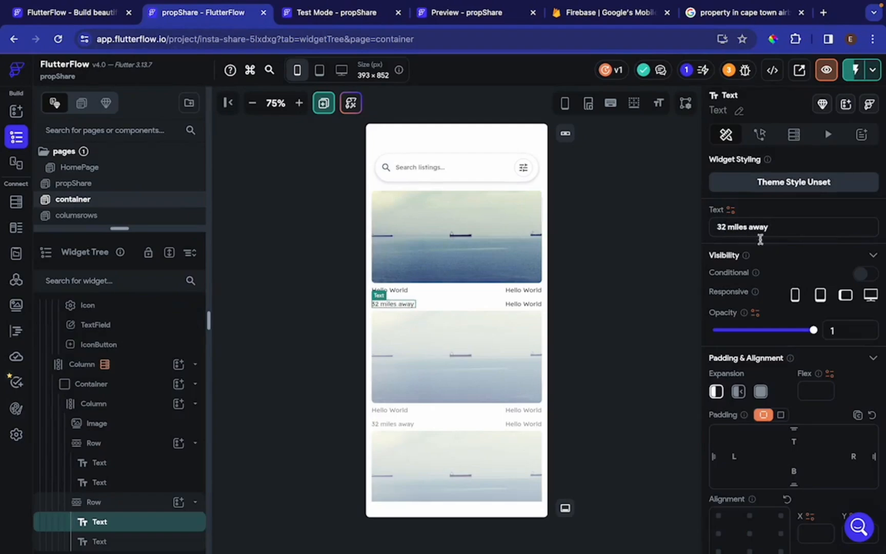
{"action": "left_click", "coordinate": [527, 304]}
{"action": "triple_click", "coordinate": [768, 227]}
{"action": "type", "text": "4.5"}
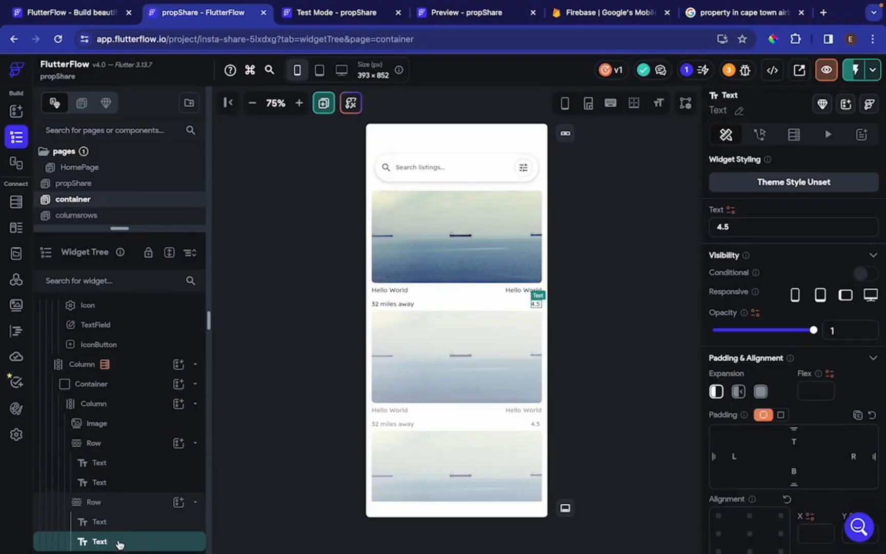
Step: Wrap the 4.5 text in a Row and add a Star icon after it
{"action": "key", "text": "super+b"}
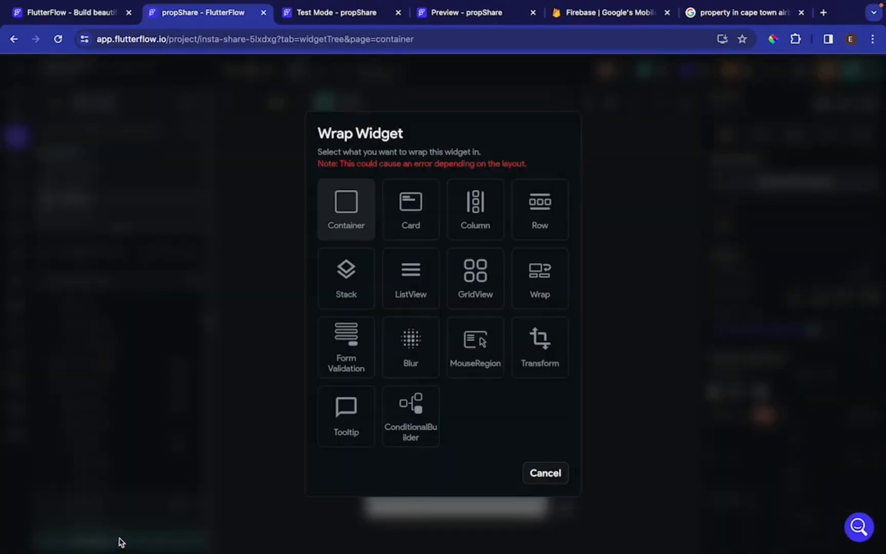
{"action": "left_click", "coordinate": [544, 212]}
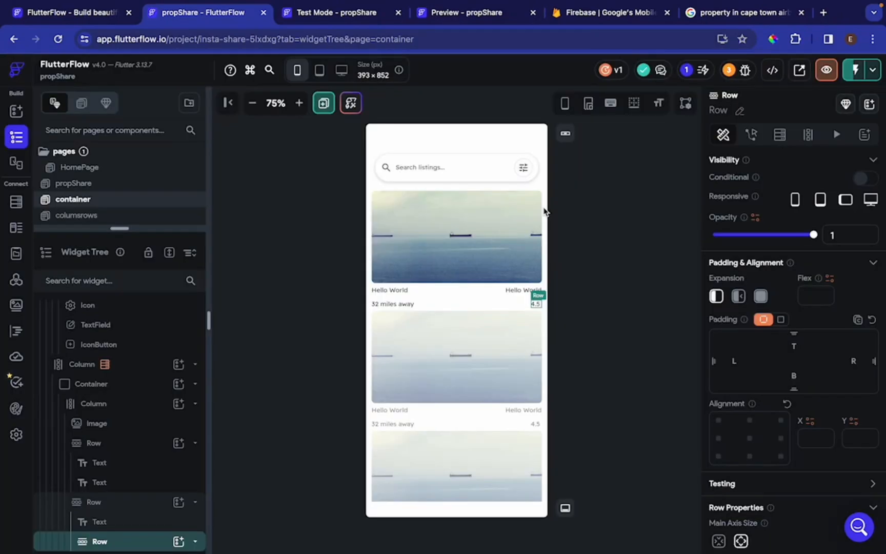
{"action": "left_click", "coordinate": [178, 542]}
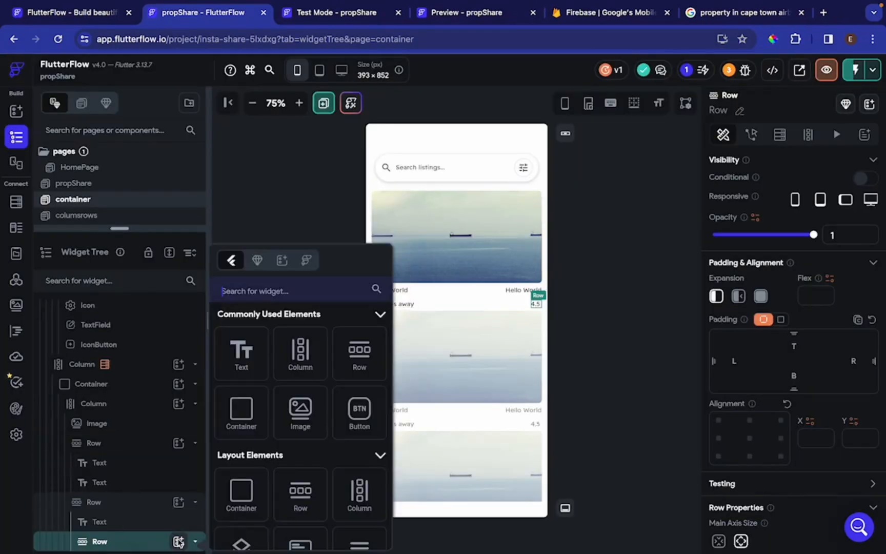
{"action": "type", "text": "Icon"}
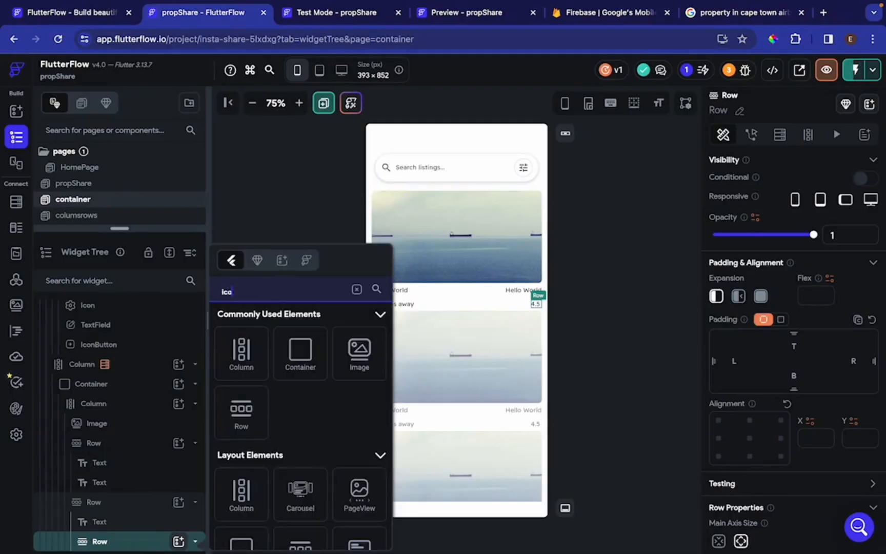
{"action": "left_click", "coordinate": [251, 522]}
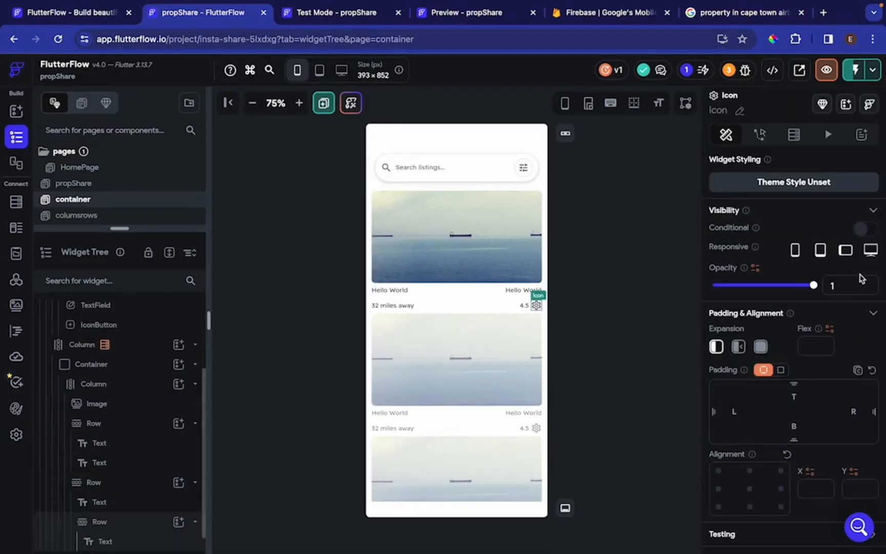
{"action": "scroll", "coordinate": [860, 274], "scroll_direction": "down", "scroll_amount": 3}
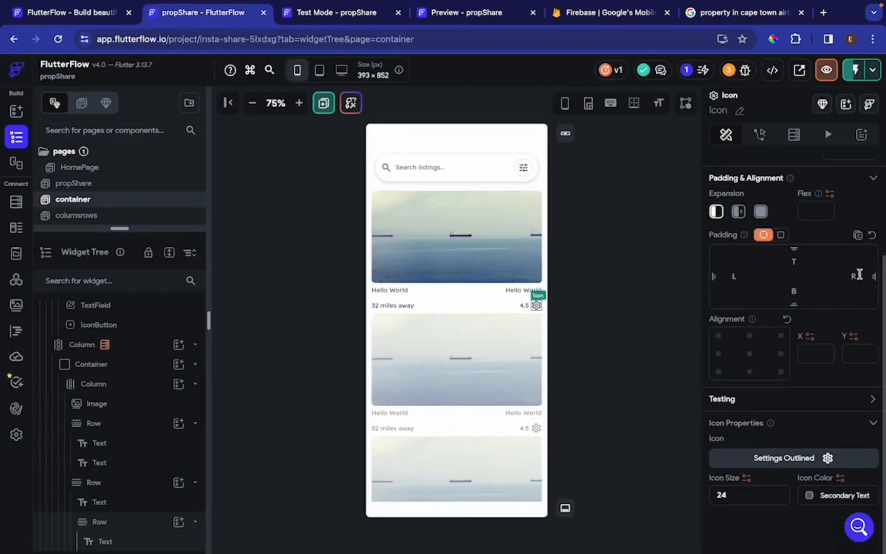
{"action": "left_click", "coordinate": [778, 462]}
{"action": "type", "text": "r"}
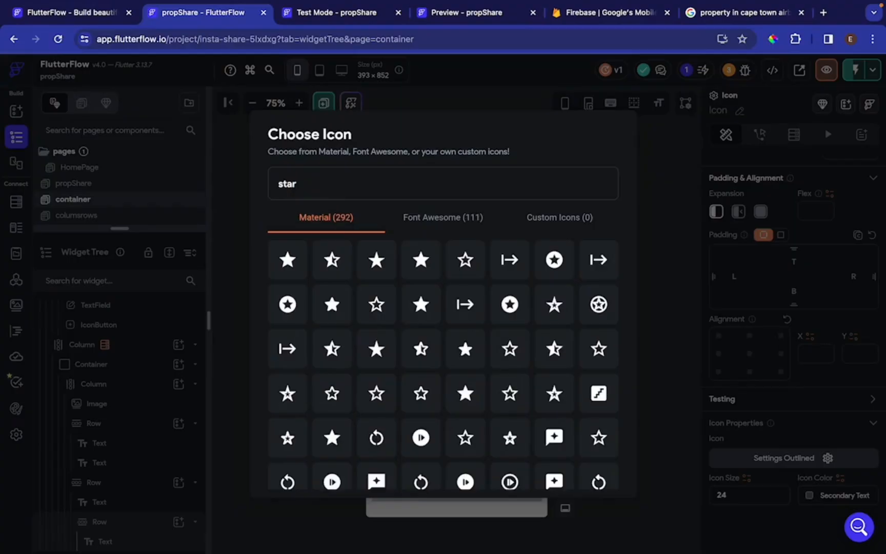
{"action": "left_click", "coordinate": [289, 260]}
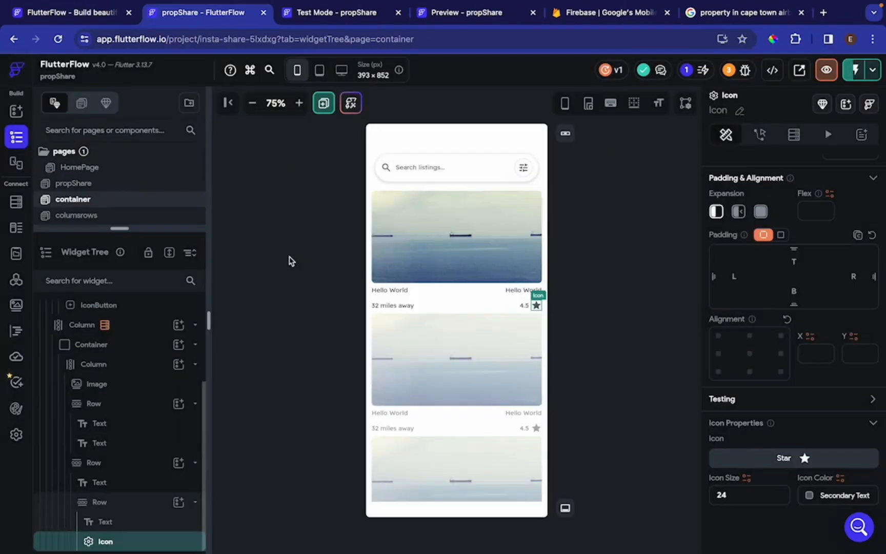
{"action": "left_click", "coordinate": [522, 292]}
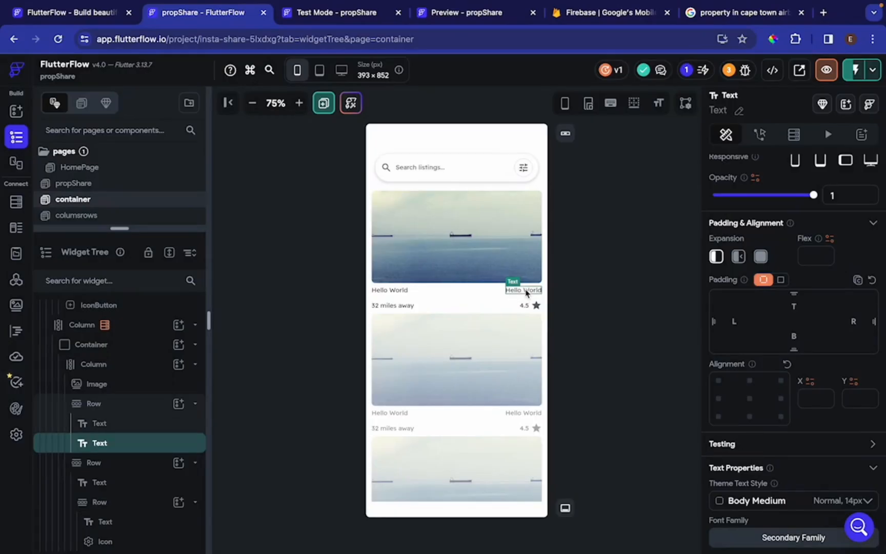
Step: Add an Integer field named 'price' to the property collection and open Manage Content
{"action": "left_click", "coordinate": [15, 203]}
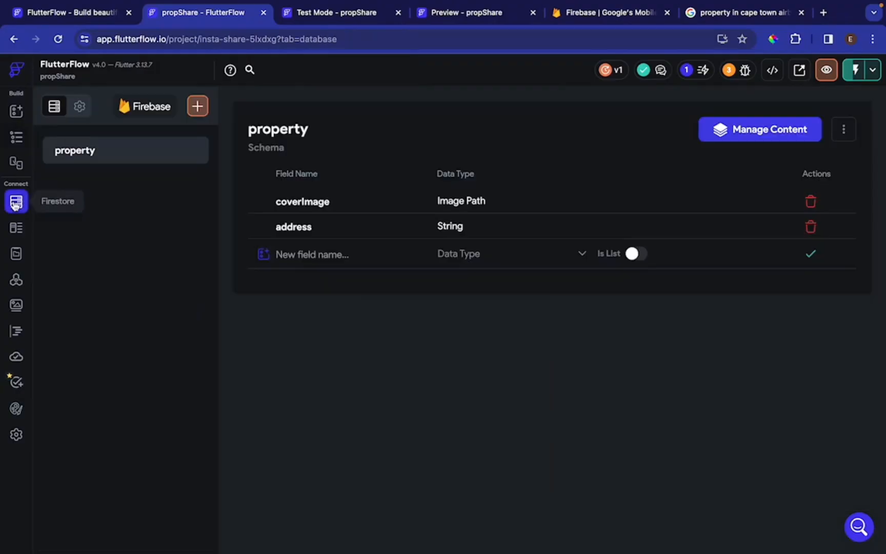
{"action": "left_click", "coordinate": [340, 255]}
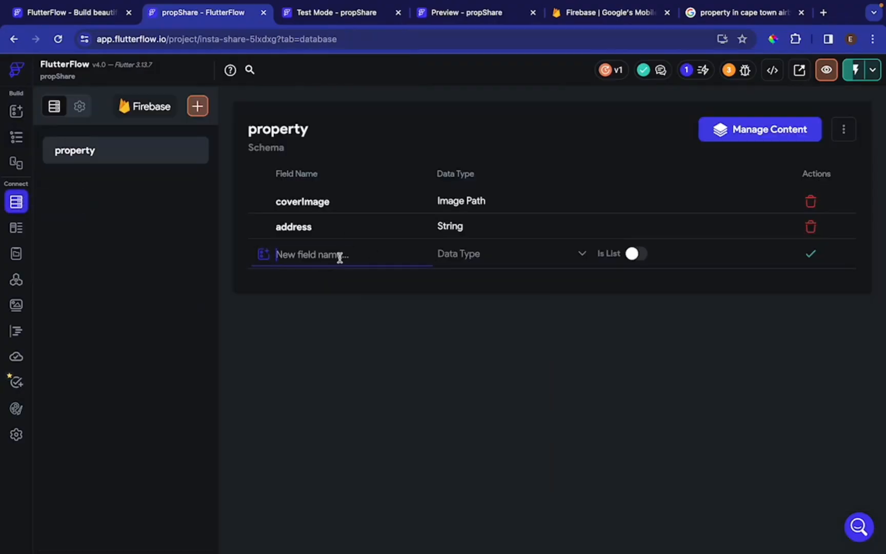
{"action": "type", "text": "pric"}
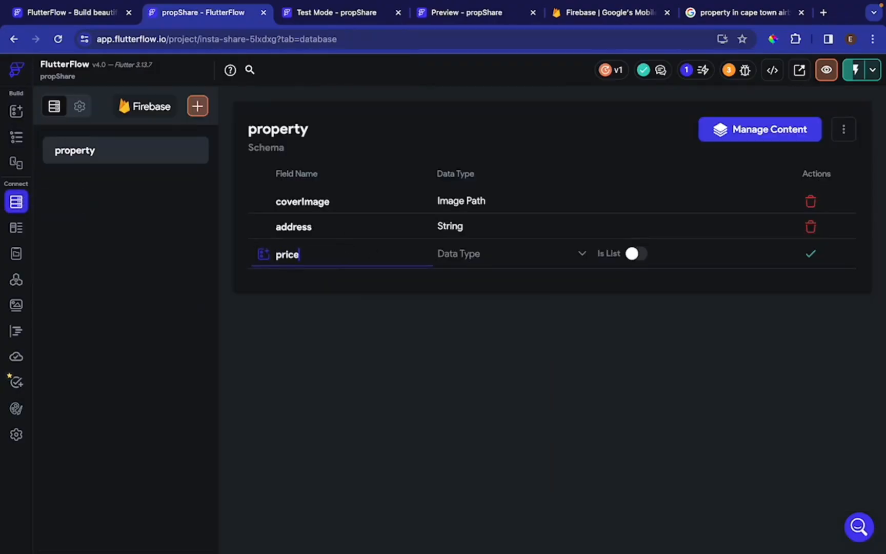
{"action": "type", "text": "e"}
{"action": "left_click", "coordinate": [557, 254]}
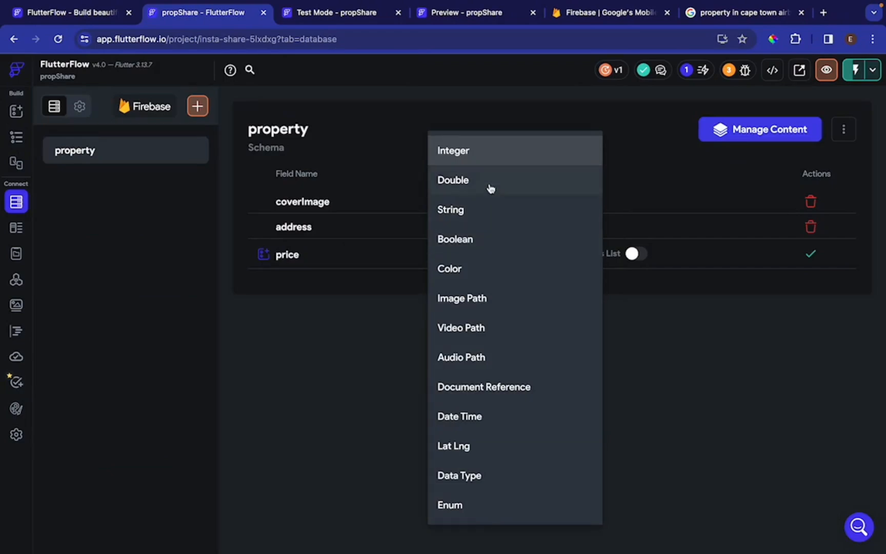
{"action": "left_click", "coordinate": [490, 153]}
{"action": "left_click", "coordinate": [812, 254]}
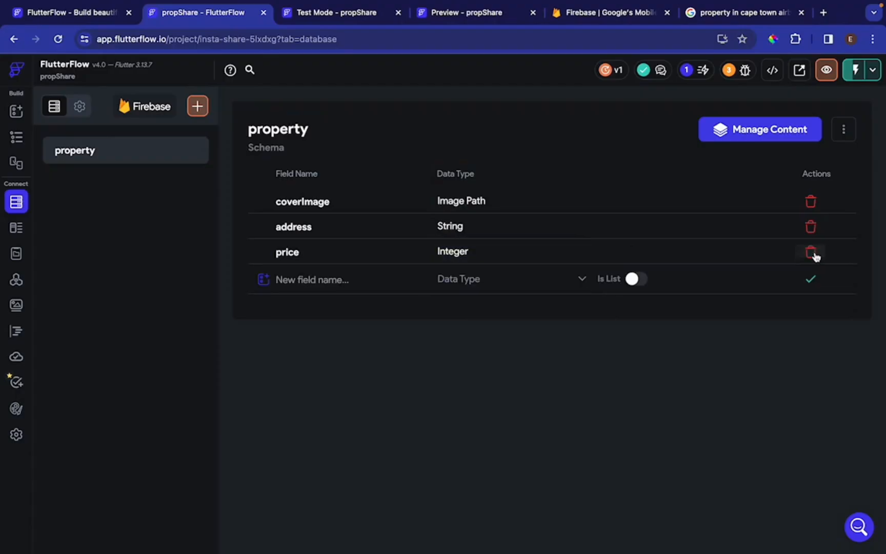
{"action": "left_click", "coordinate": [763, 130]}
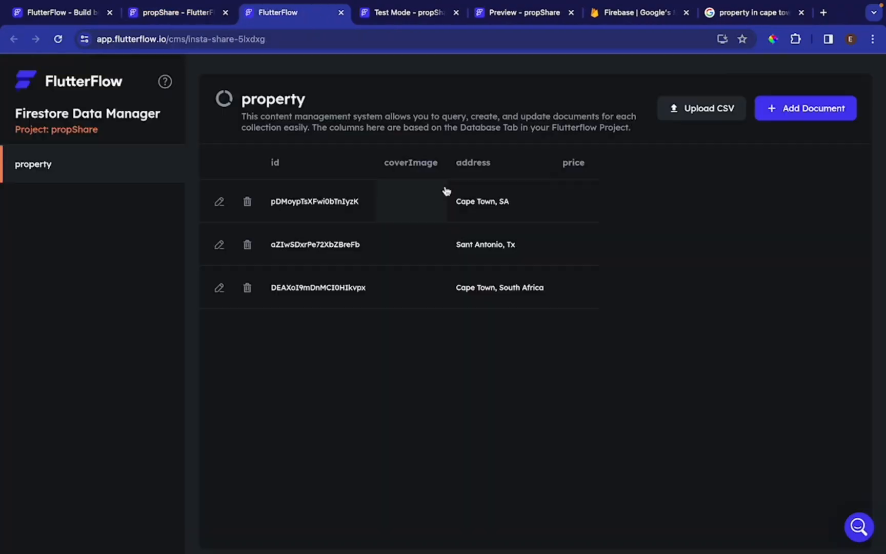
Step: Enter prices 200, 350 and 100 for the three property documents, then return to propShare
{"action": "left_click", "coordinate": [220, 202]}
{"action": "left_click", "coordinate": [333, 376]}
{"action": "type", "text": "200"}
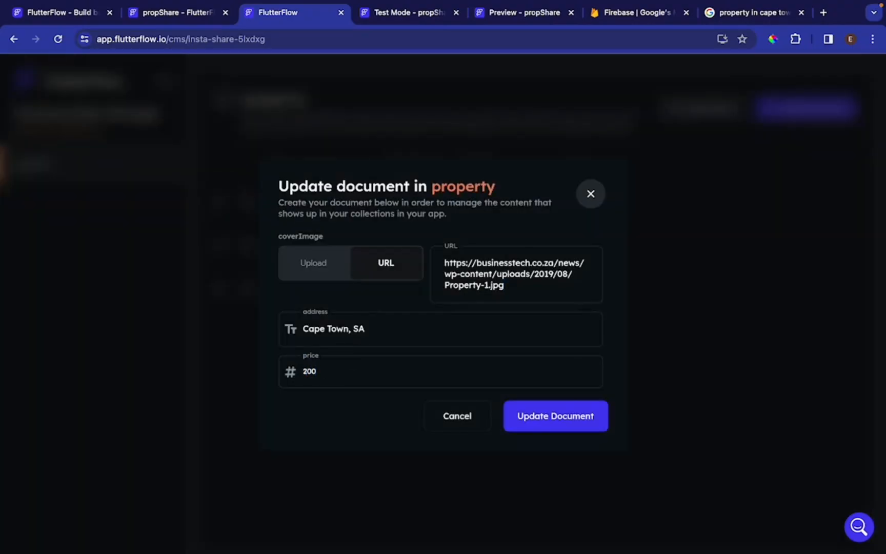
{"action": "left_click", "coordinate": [546, 419]}
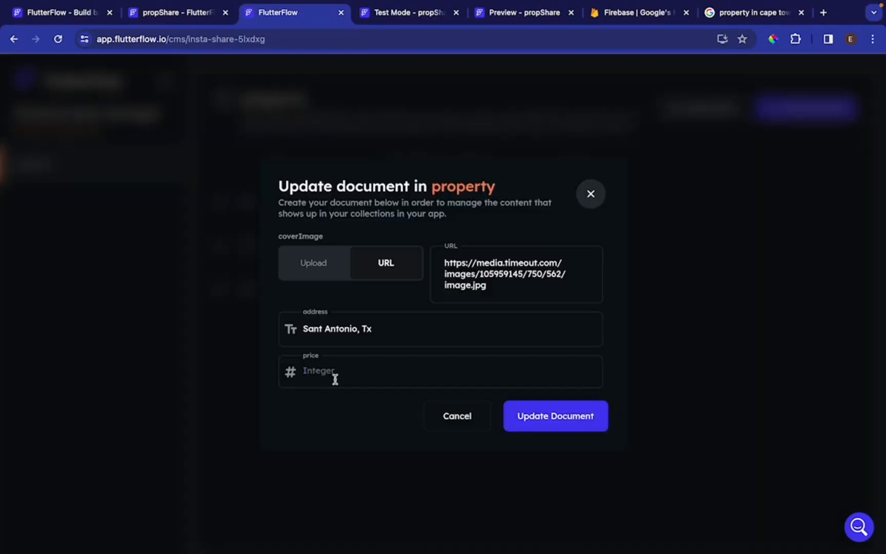
{"action": "type", "text": "3"}
{"action": "left_click", "coordinate": [565, 420]}
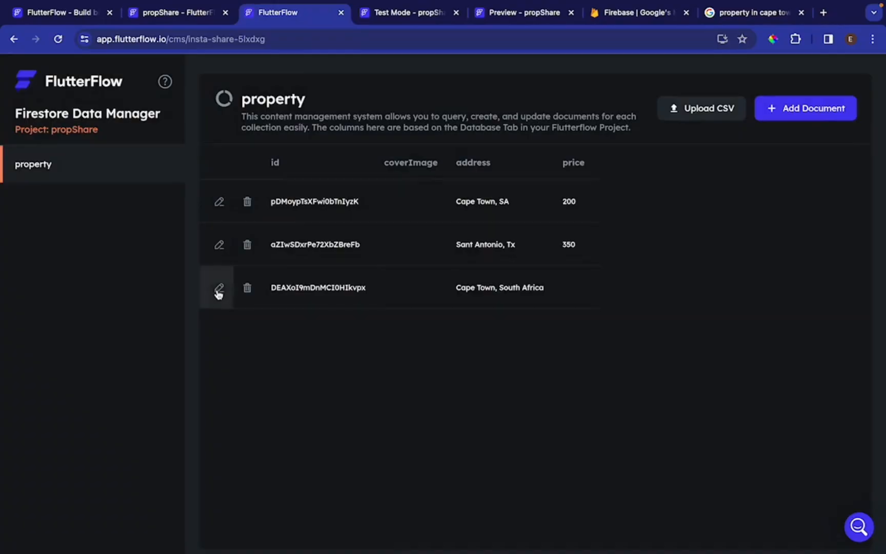
{"action": "left_click", "coordinate": [219, 290]}
{"action": "left_click", "coordinate": [337, 389]}
{"action": "type", "text": "10"}
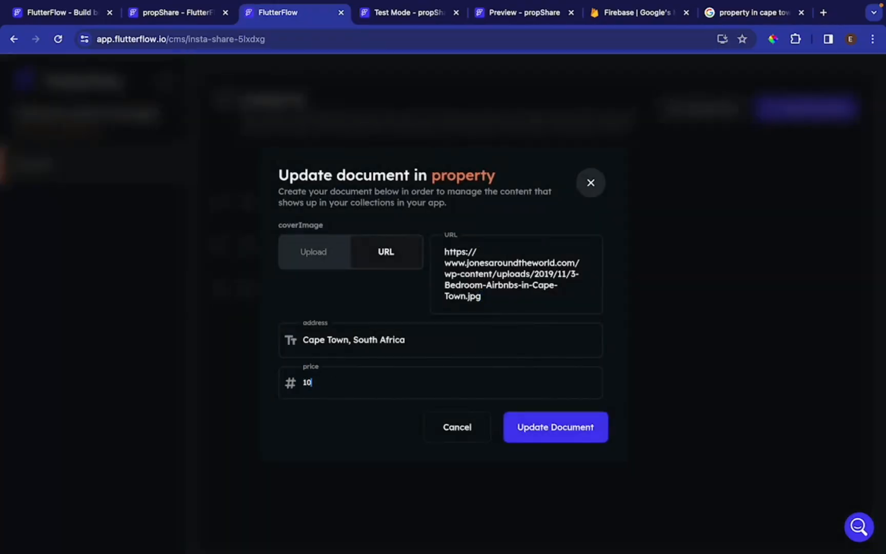
{"action": "left_click", "coordinate": [557, 429]}
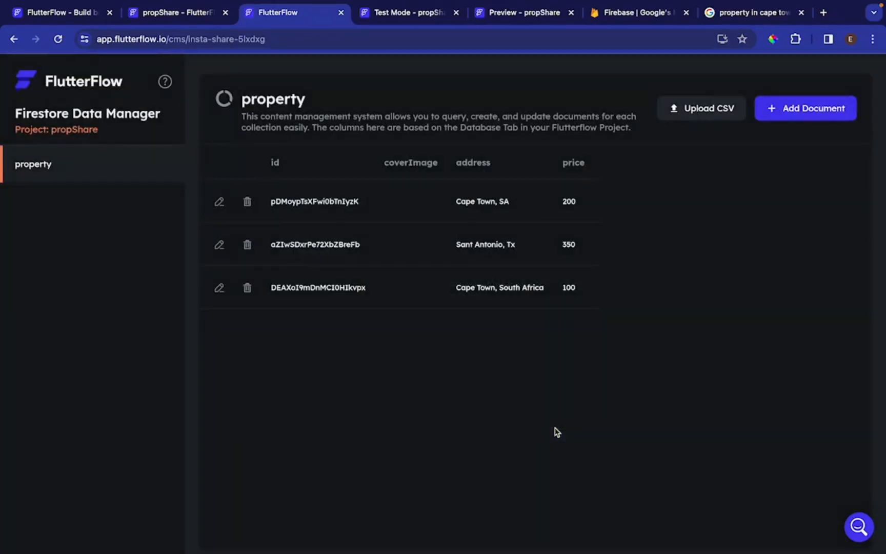
{"action": "left_click", "coordinate": [170, 11]}
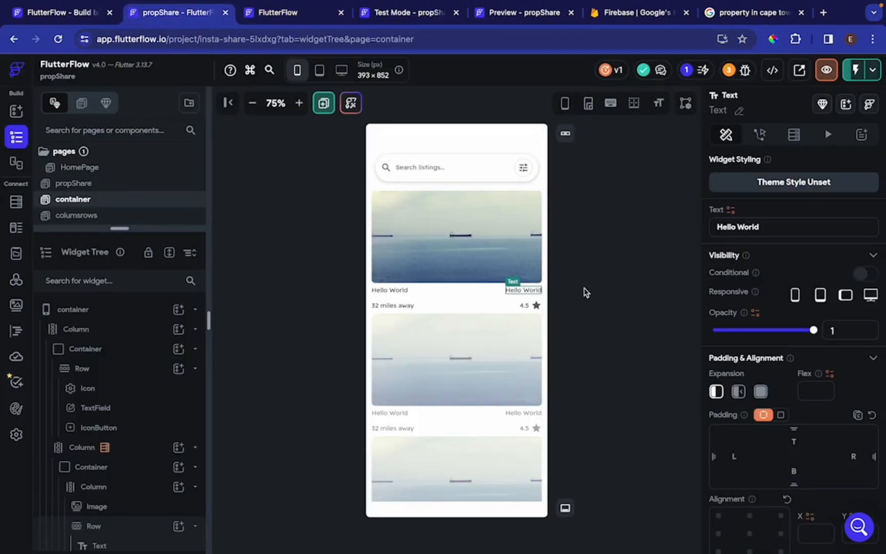
Step: Set the right-hand Hello World text's font size to 20
{"action": "scroll", "coordinate": [787, 380], "scroll_direction": "down", "scroll_amount": 10}
{"action": "left_click", "coordinate": [750, 353]}
{"action": "type", "text": "40"}
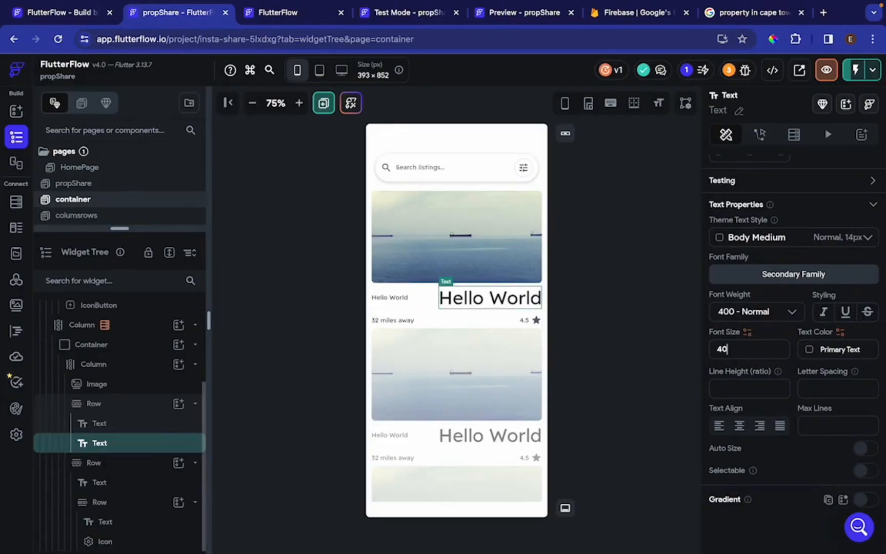
{"action": "type", "text": "20"}
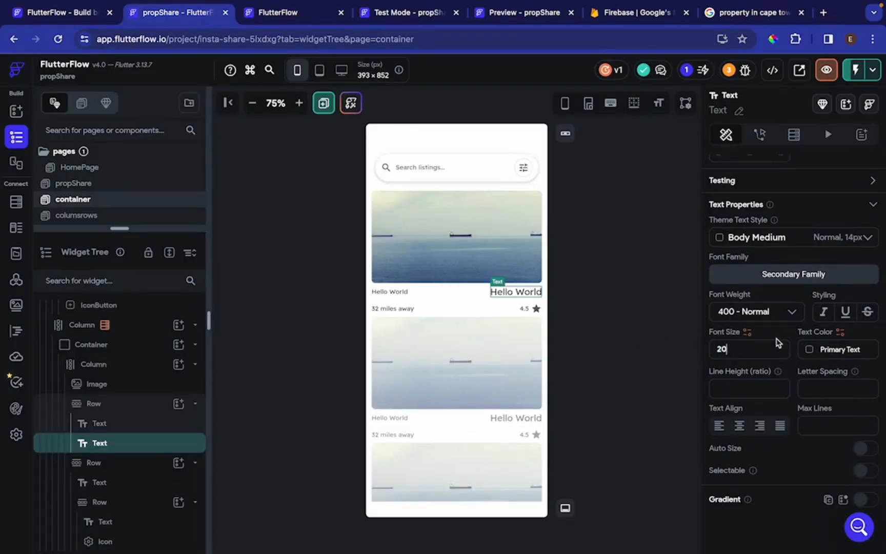
Step: Check the text's Set from Variable options without binding, then switch to the running test app
{"action": "scroll", "coordinate": [754, 238], "scroll_direction": "up", "scroll_amount": 10}
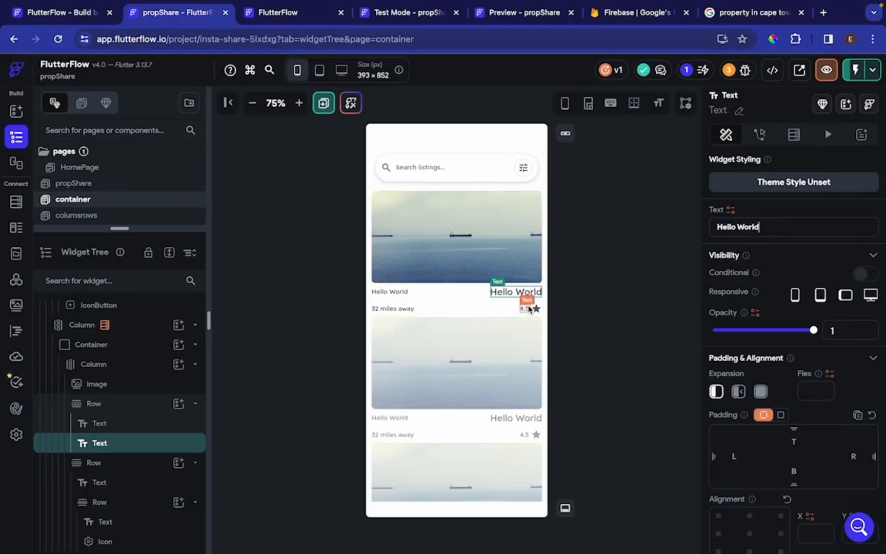
{"action": "left_click", "coordinate": [732, 211]}
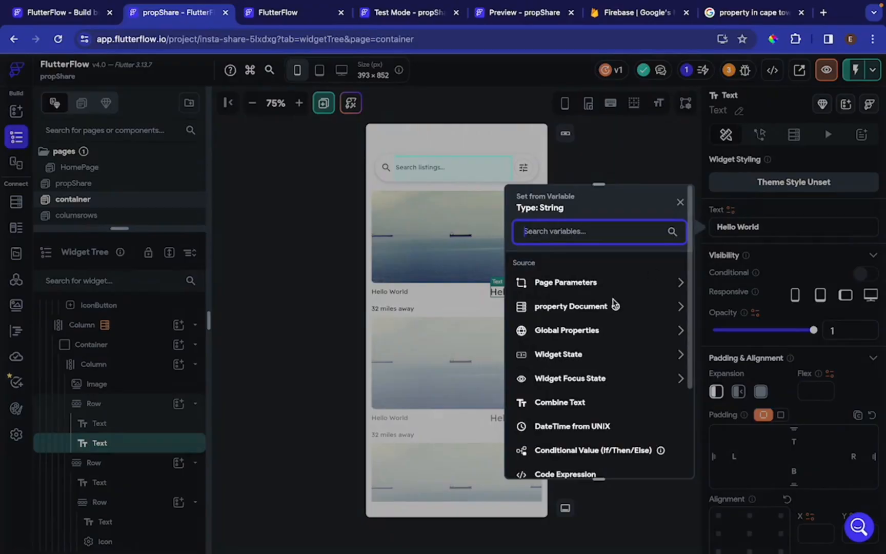
{"action": "left_click", "coordinate": [681, 202]}
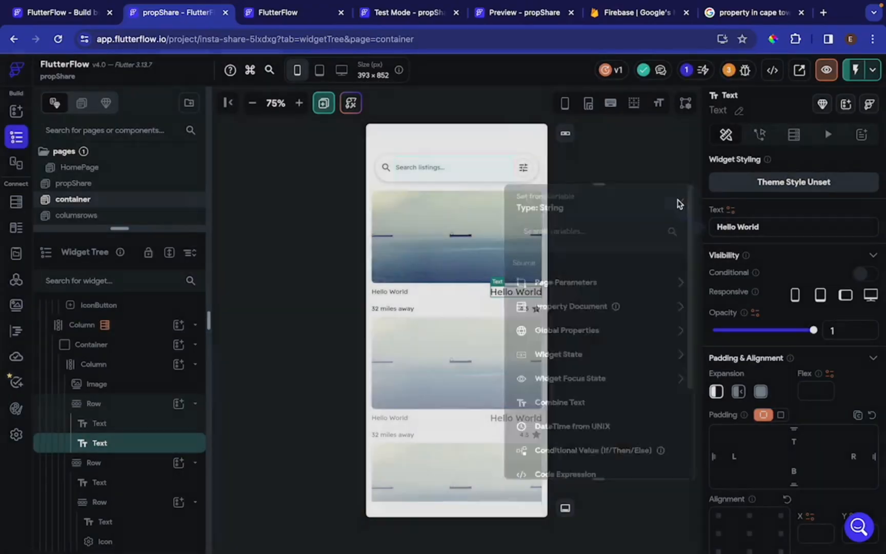
{"action": "left_click", "coordinate": [390, 16]}
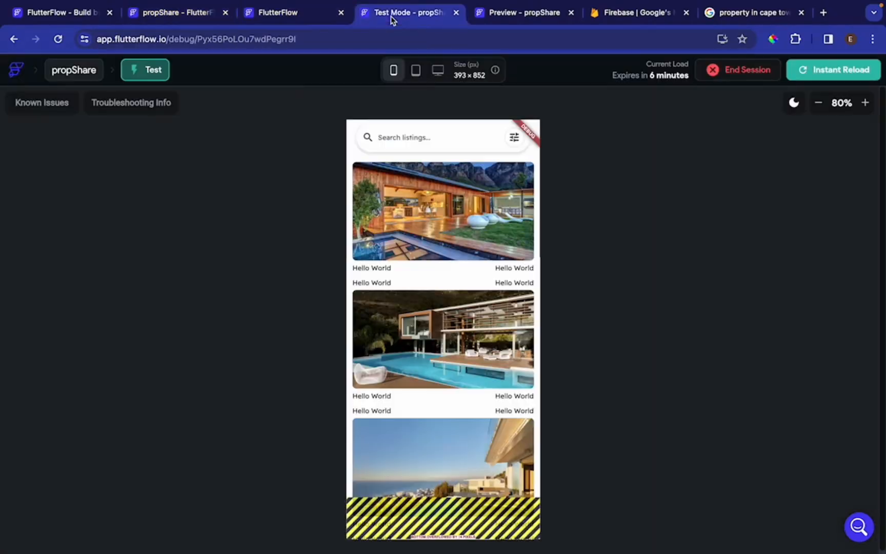
Step: Compare the $210/night cards in the Preview - propShare tab, then return to the propShare editor
{"action": "left_click", "coordinate": [511, 20]}
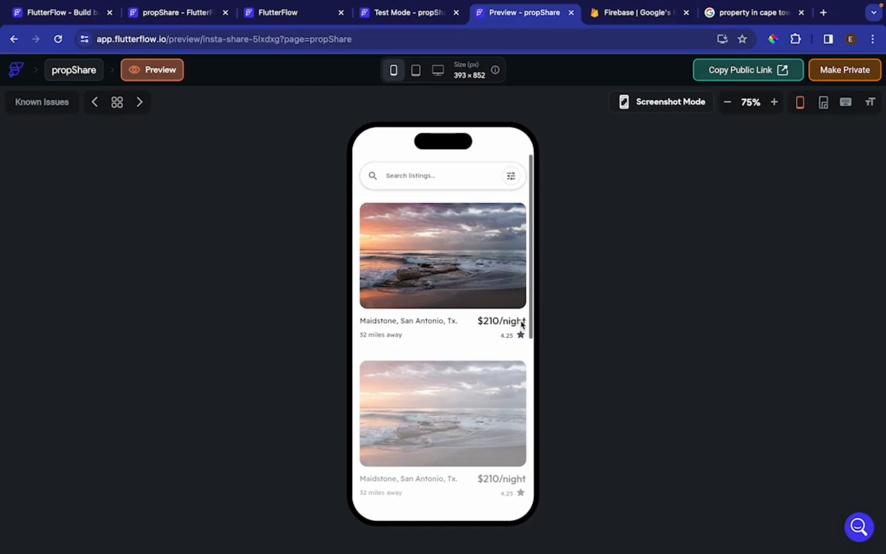
{"action": "left_click", "coordinate": [182, 13]}
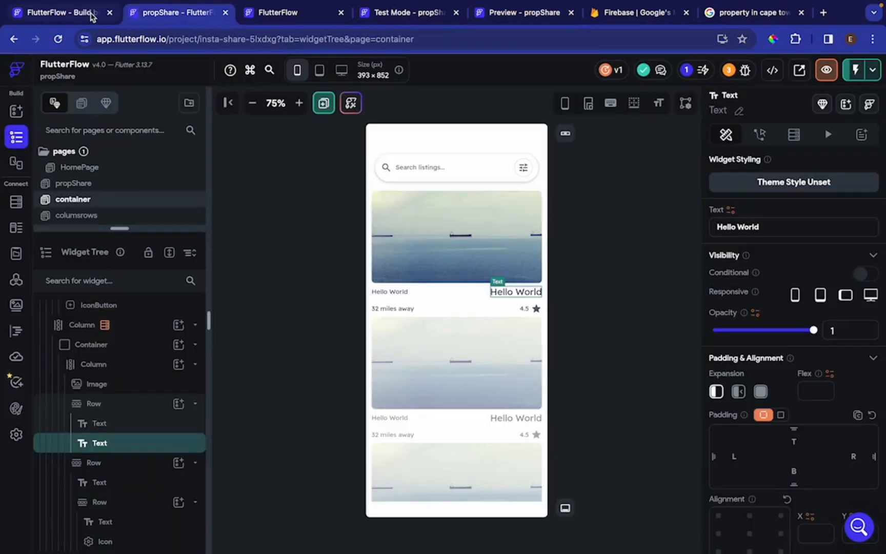
Step: Bind the text to a Combine Text whose first piece is the property document's price
{"action": "left_click", "coordinate": [731, 211]}
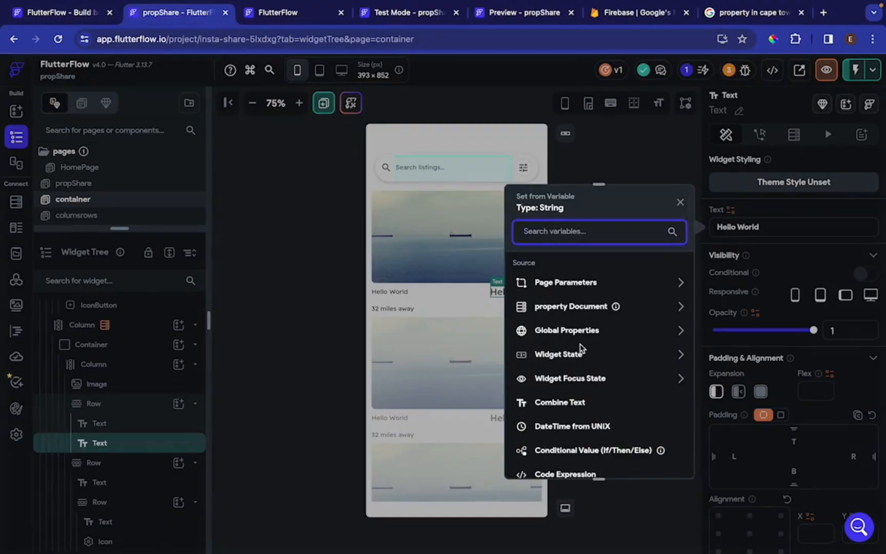
{"action": "left_click", "coordinate": [578, 404]}
{"action": "left_click", "coordinate": [563, 305]}
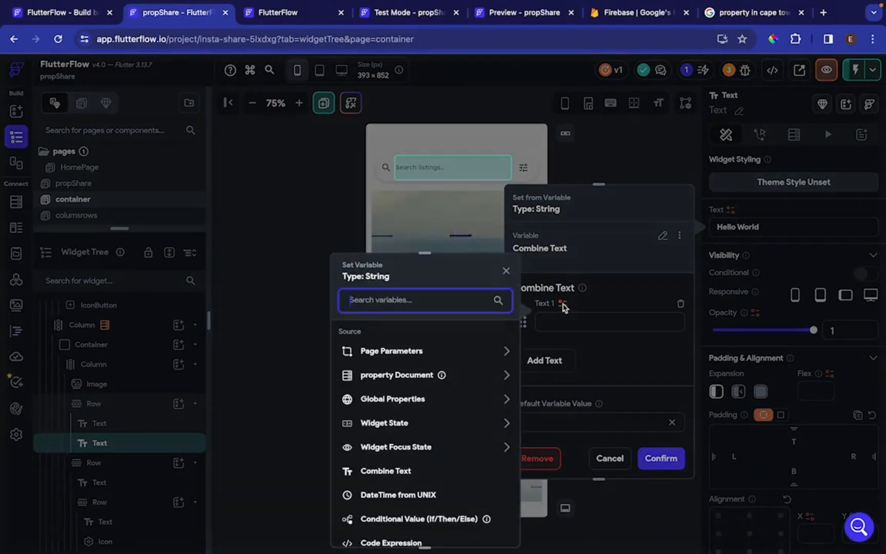
{"action": "left_click", "coordinate": [399, 376]}
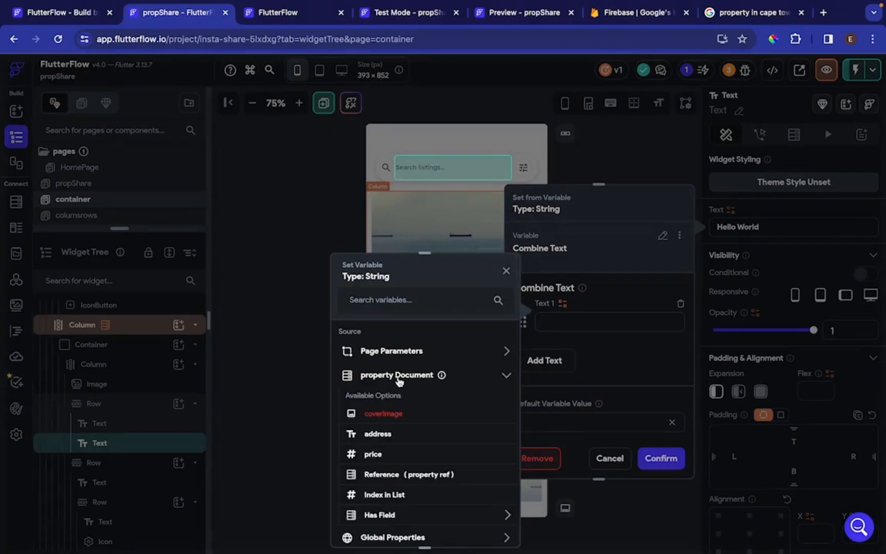
{"action": "left_click", "coordinate": [391, 405]}
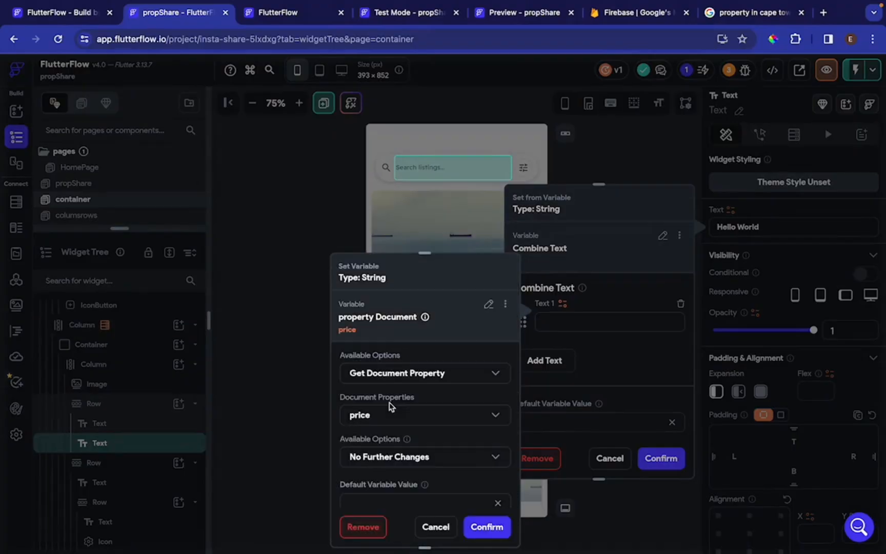
{"action": "left_click", "coordinate": [492, 527]}
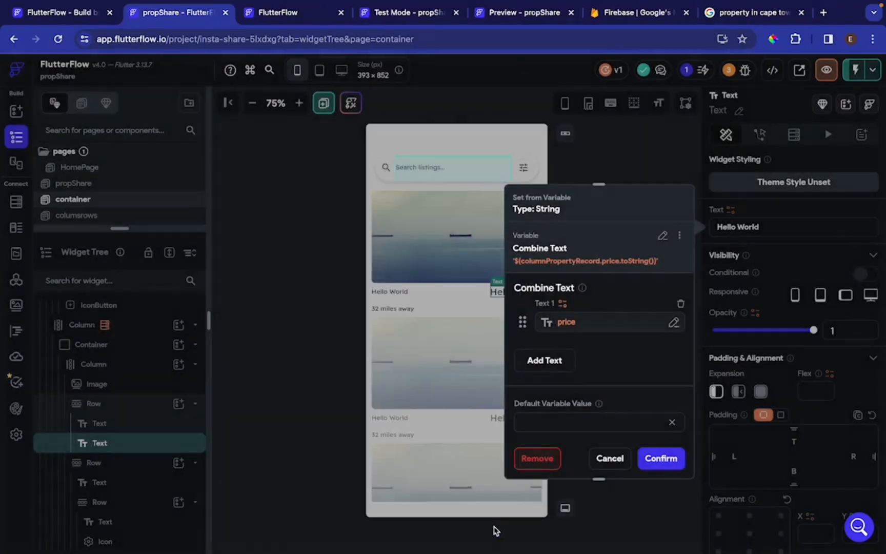
Step: Add '$/night' as the second piece, apply it, and instant-reload the test app
{"action": "left_click", "coordinate": [545, 361]}
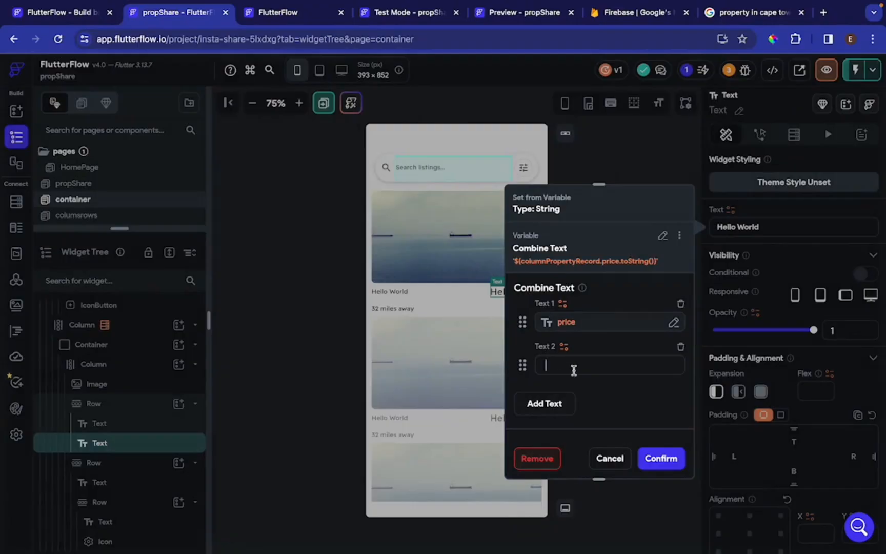
{"action": "type", "text": "/night"}
{"action": "left_click", "coordinate": [545, 365]}
{"action": "type", "text": "\\$"}
{"action": "left_click", "coordinate": [662, 458]}
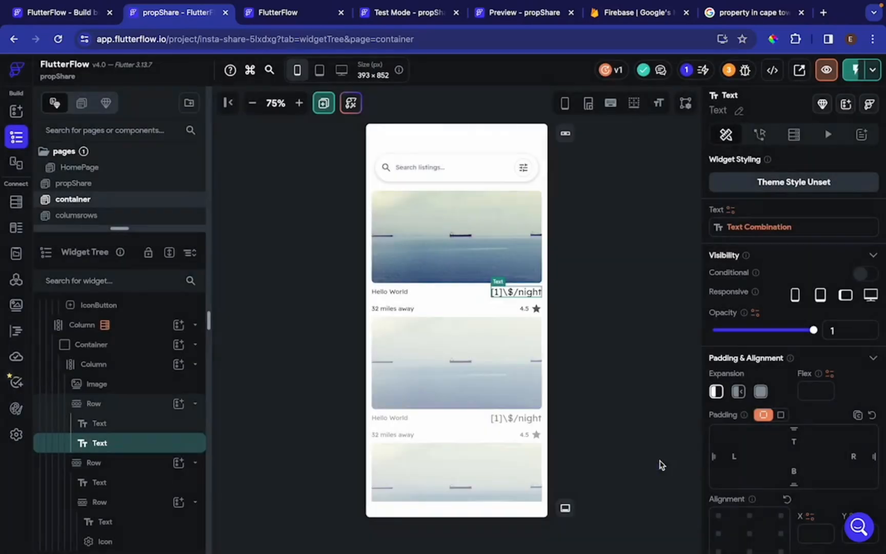
{"action": "left_click", "coordinate": [393, 12]}
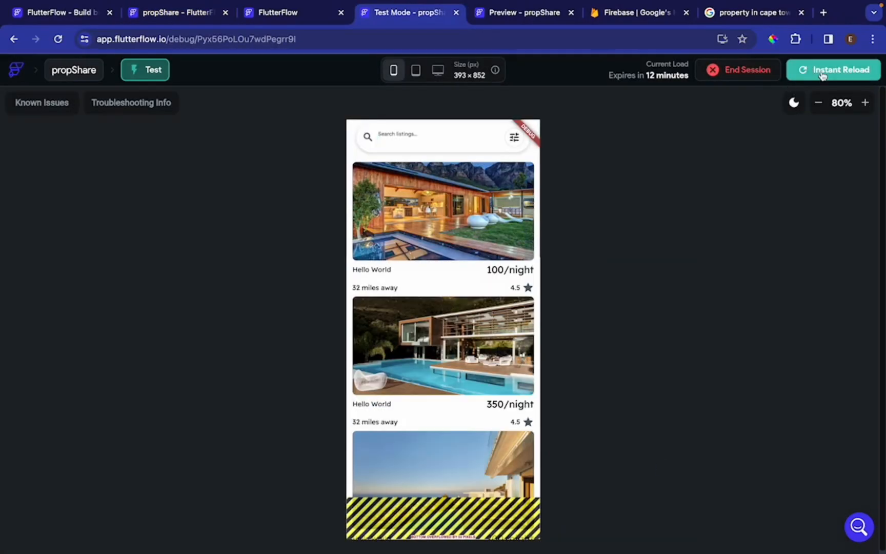
{"action": "left_click", "coordinate": [823, 75]}
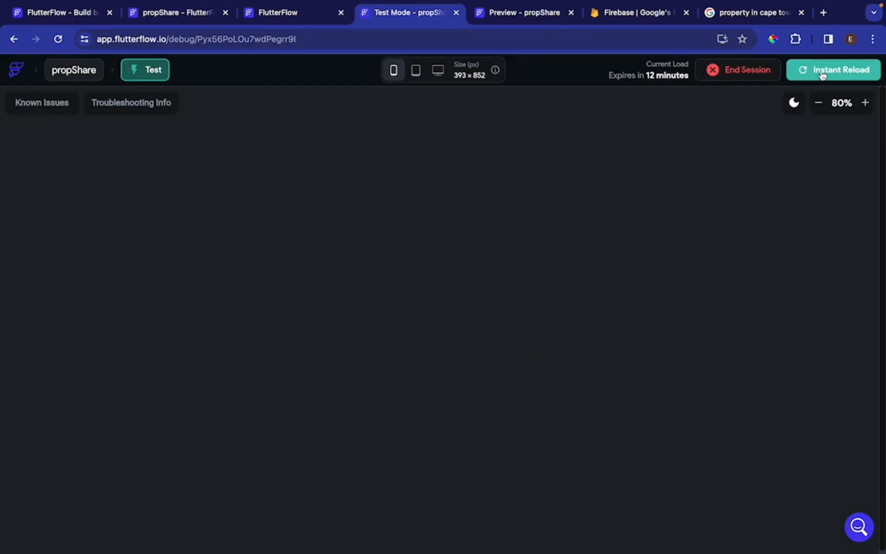